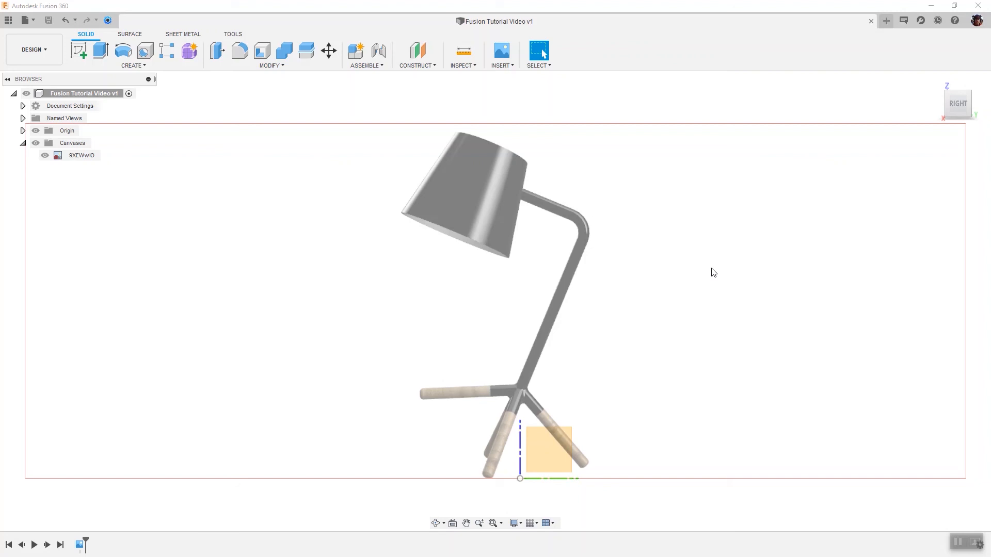
Create a new sketch on the vertical origin plane parallel to the lamp's side-view canvas
{"action": "left_click", "coordinate": [130, 65]}
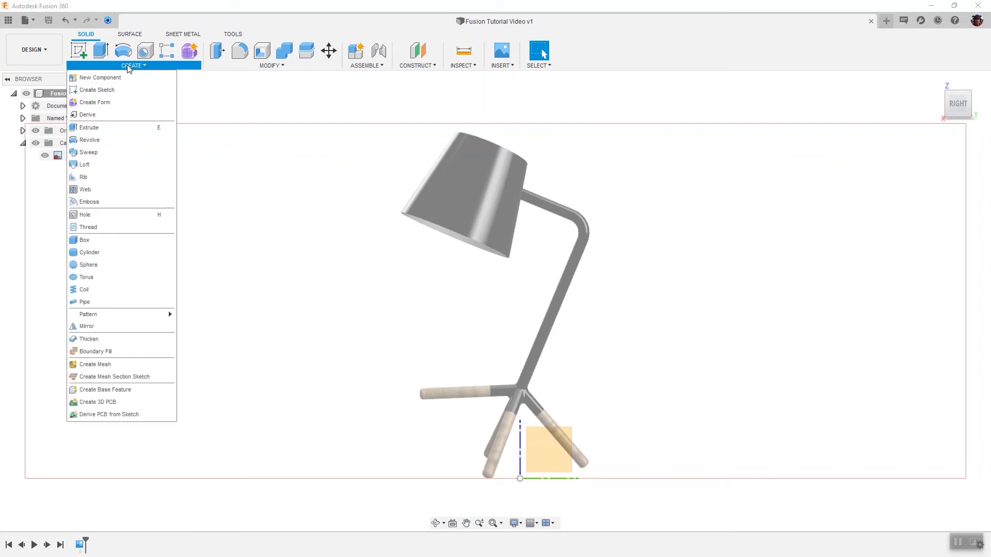
{"action": "left_click", "coordinate": [108, 90]}
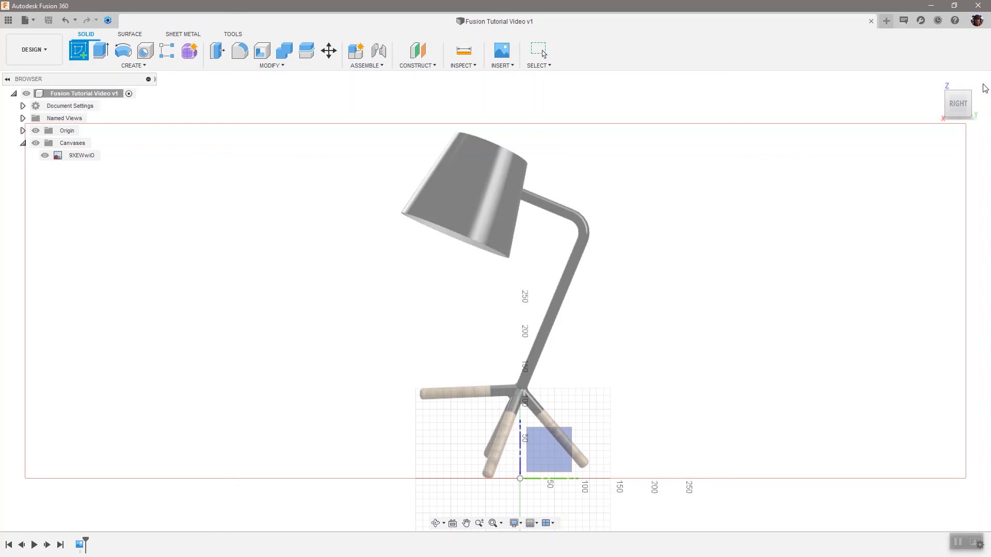
{"action": "mouse_move", "coordinate": [952, 103]}
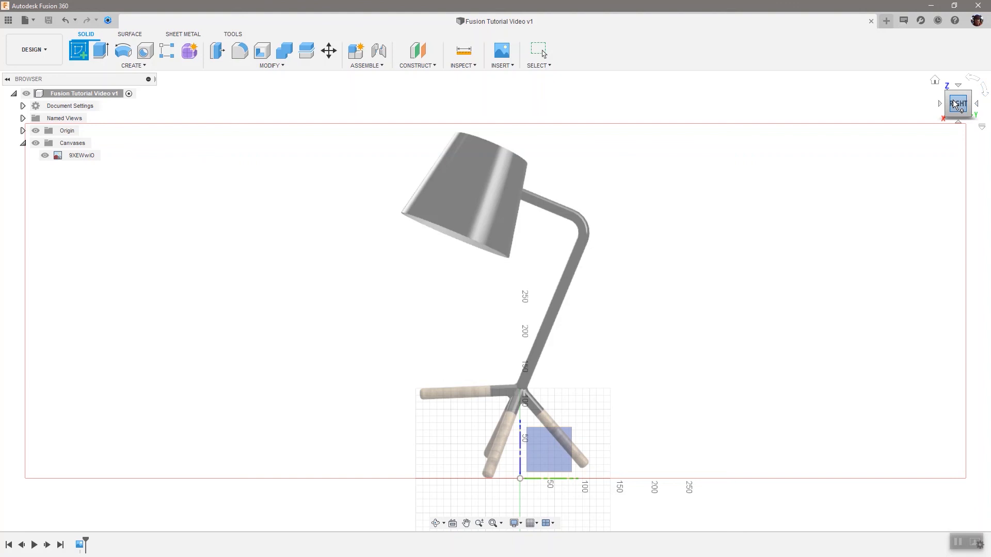
{"action": "left_click", "coordinate": [949, 97]}
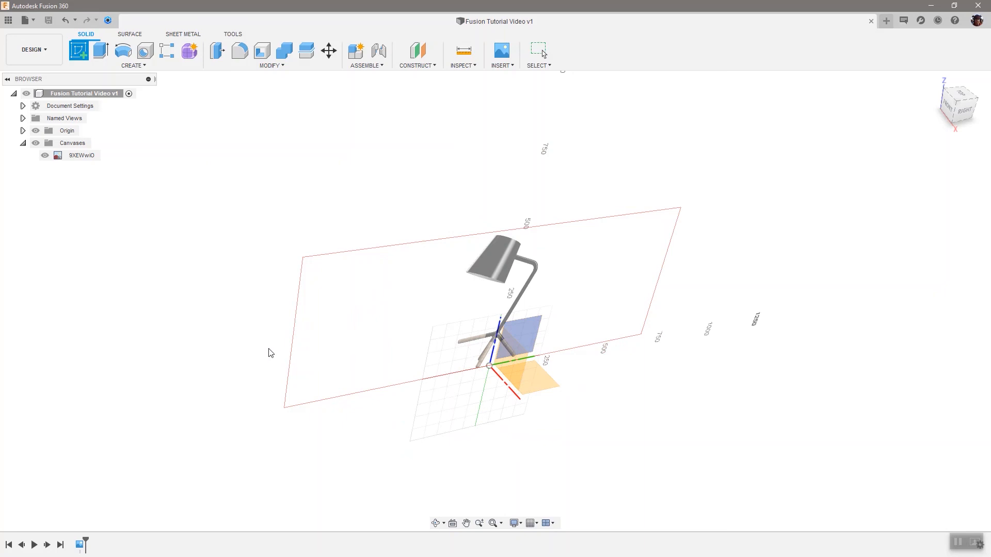
{"action": "left_click", "coordinate": [535, 334]}
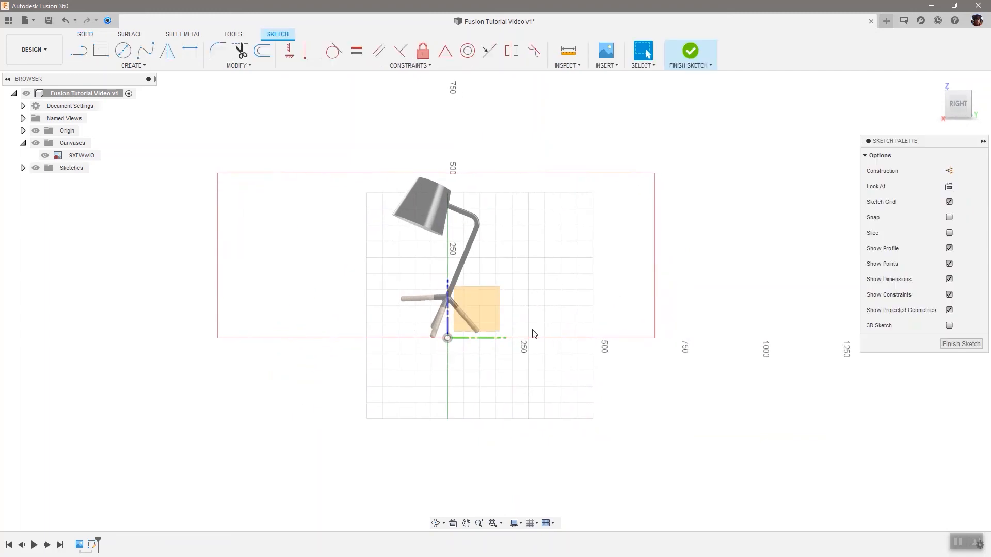
{"action": "left_click", "coordinate": [509, 340]}
{"action": "left_click", "coordinate": [537, 524]}
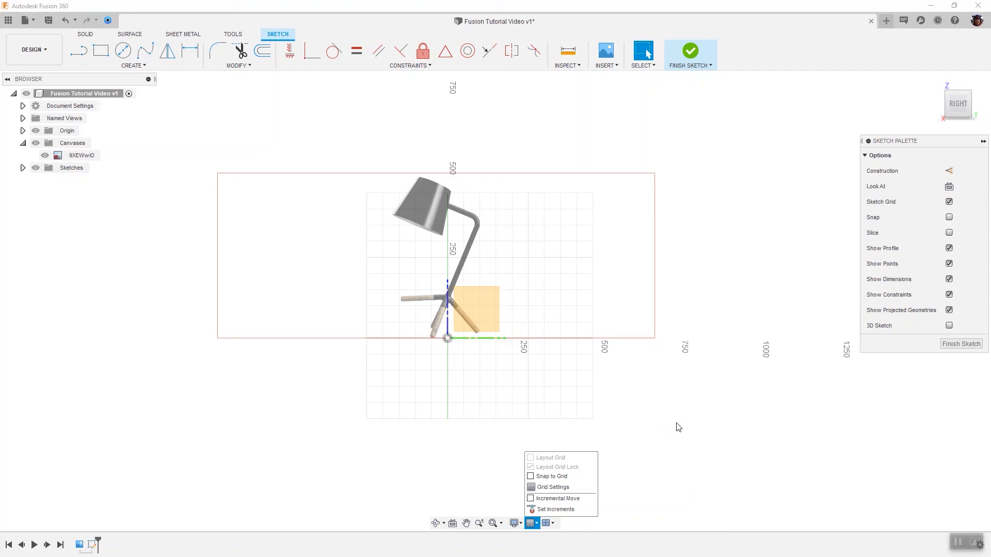
{"action": "left_click", "coordinate": [676, 448]}
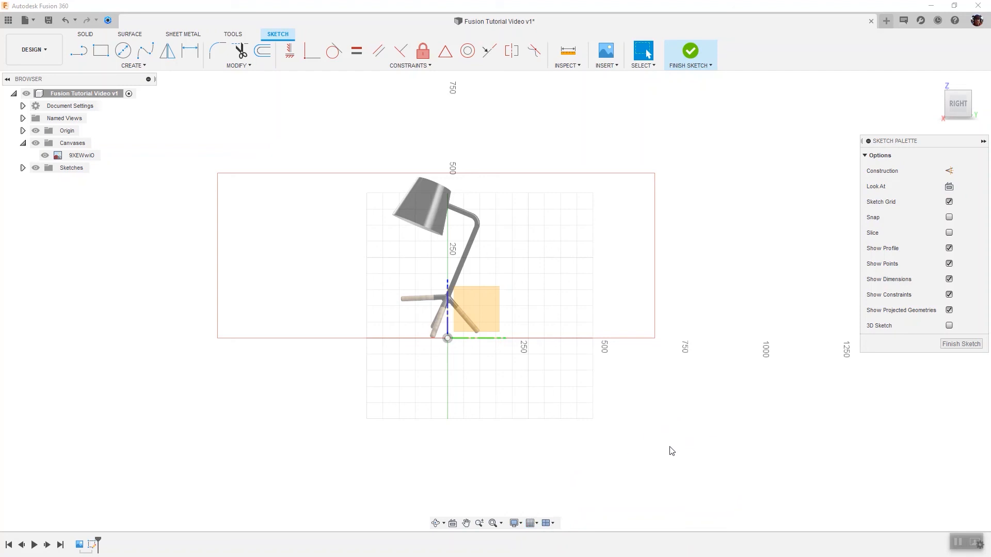
{"action": "left_click", "coordinate": [537, 524]}
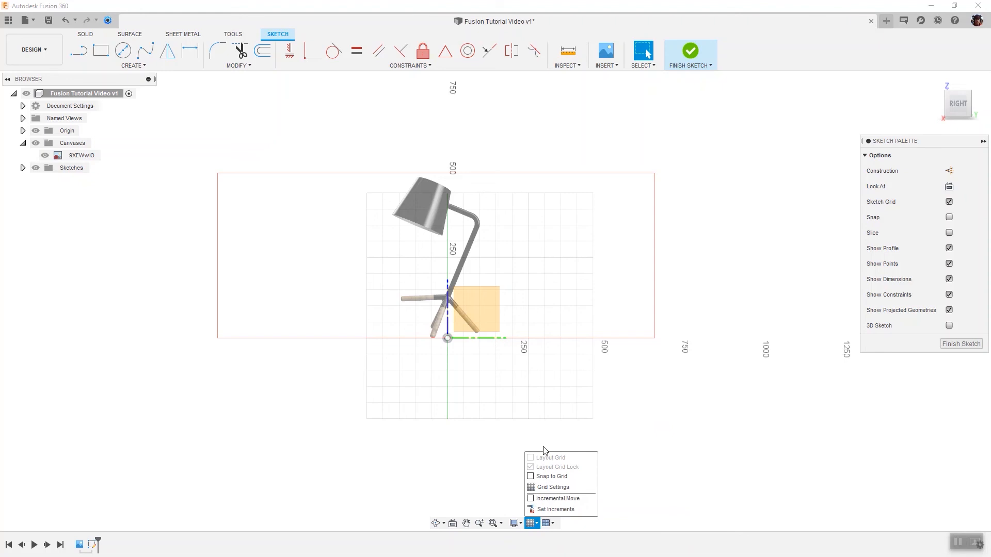
{"action": "left_click", "coordinate": [711, 446]}
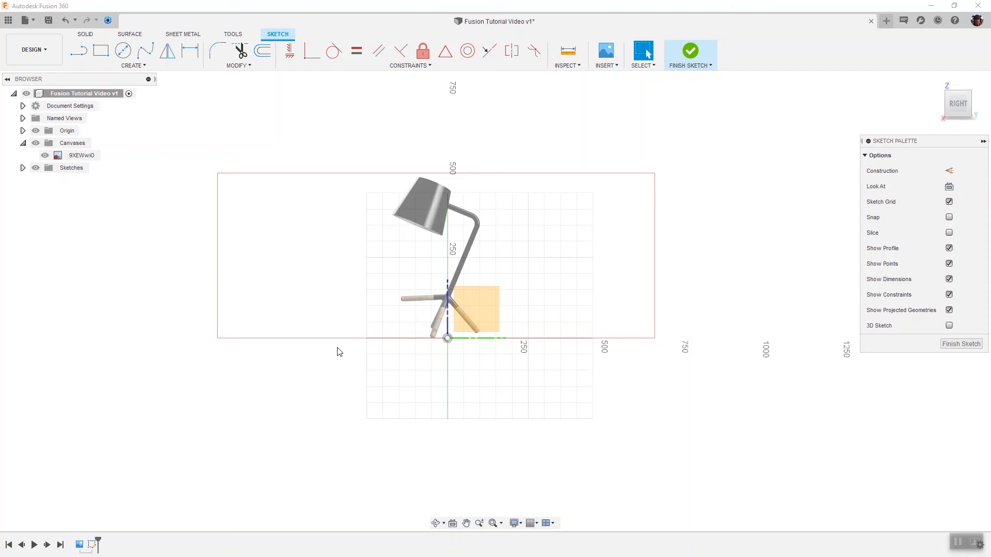
Draw a line about 261 mm long at about 67.5 degrees along the lamp's stem, from the leg junction to the bend
{"action": "left_click", "coordinate": [134, 66]}
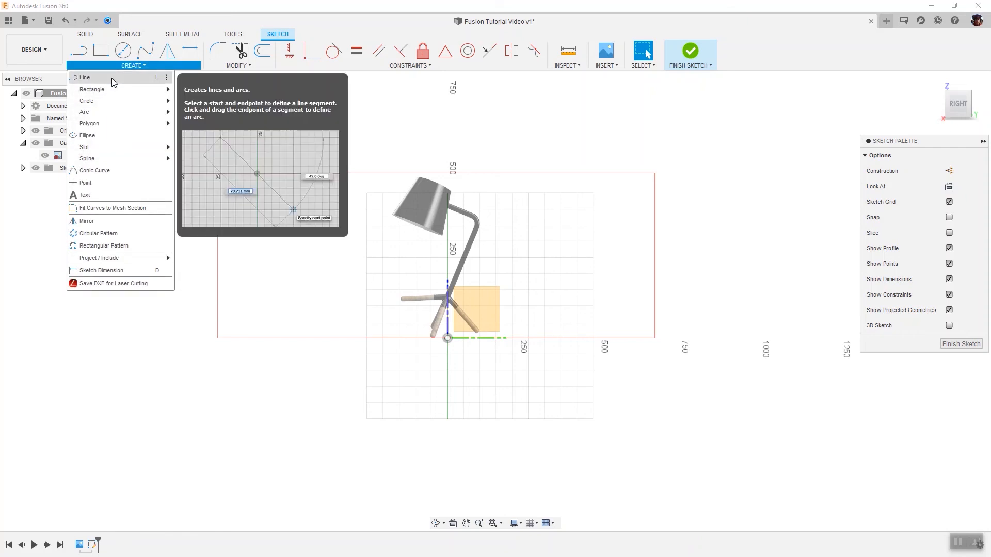
{"action": "left_click", "coordinate": [112, 78]}
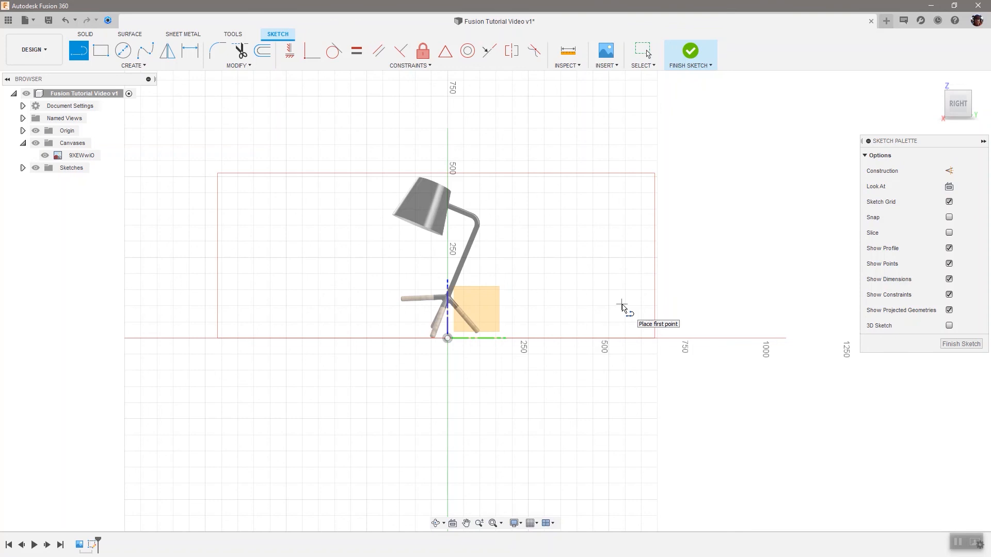
{"action": "scroll", "coordinate": [445, 301], "scroll_direction": "up", "scroll_amount": 5}
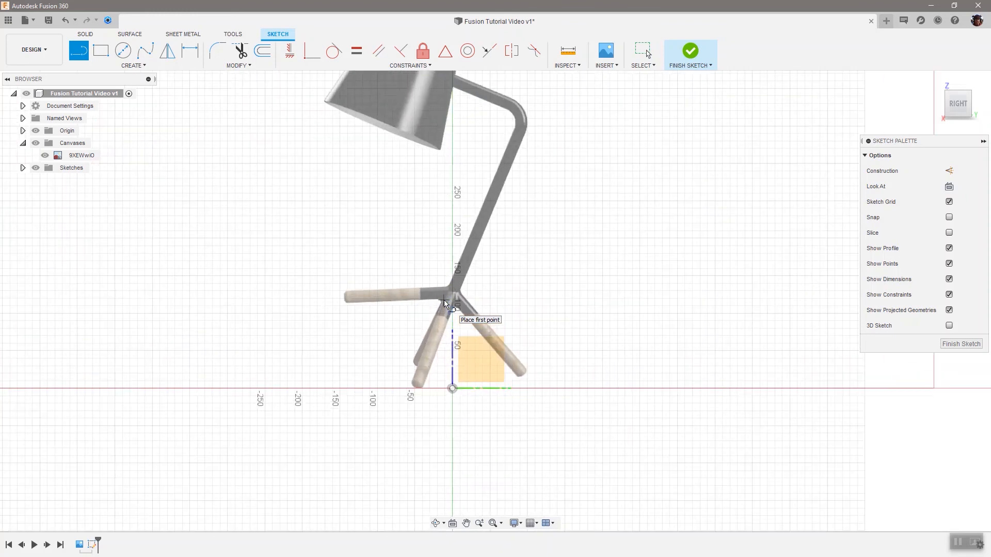
{"action": "scroll", "coordinate": [445, 303], "scroll_direction": "up", "scroll_amount": 3}
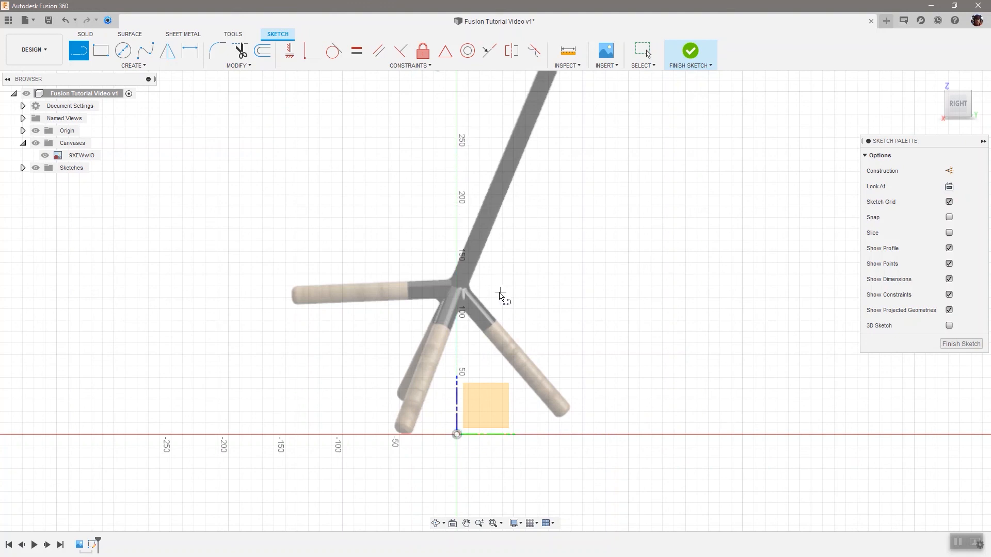
{"action": "left_click", "coordinate": [457, 287]}
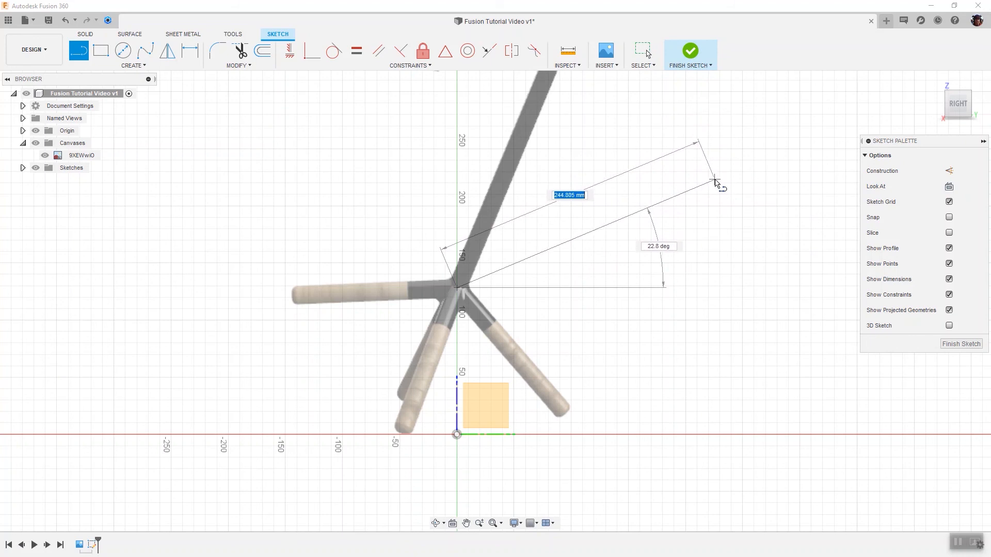
{"action": "scroll", "coordinate": [716, 182], "scroll_direction": "down", "scroll_amount": 3}
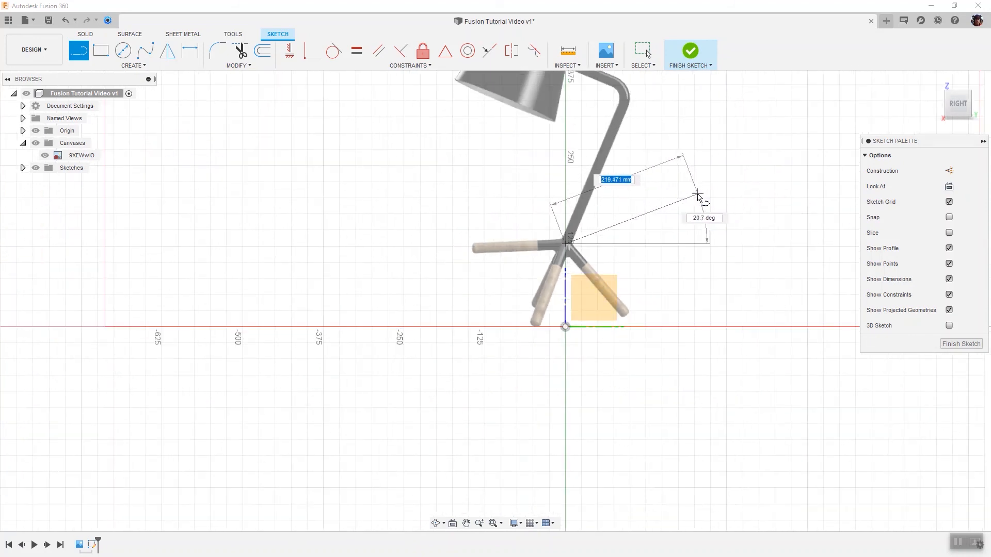
{"action": "scroll", "coordinate": [685, 157], "scroll_direction": "up", "scroll_amount": 3}
{"action": "scroll", "coordinate": [633, 138], "scroll_direction": "up", "scroll_amount": 3}
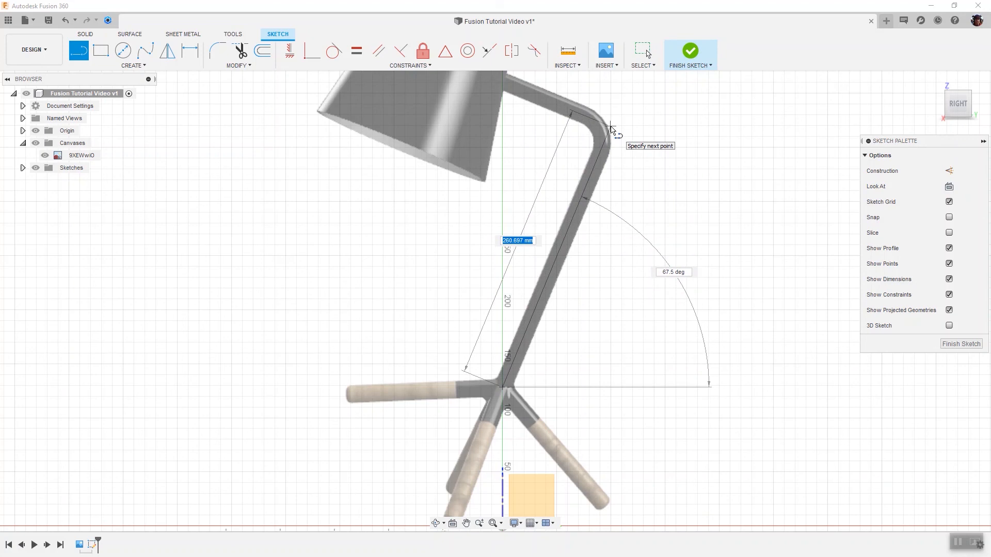
{"action": "left_click", "coordinate": [610, 127]}
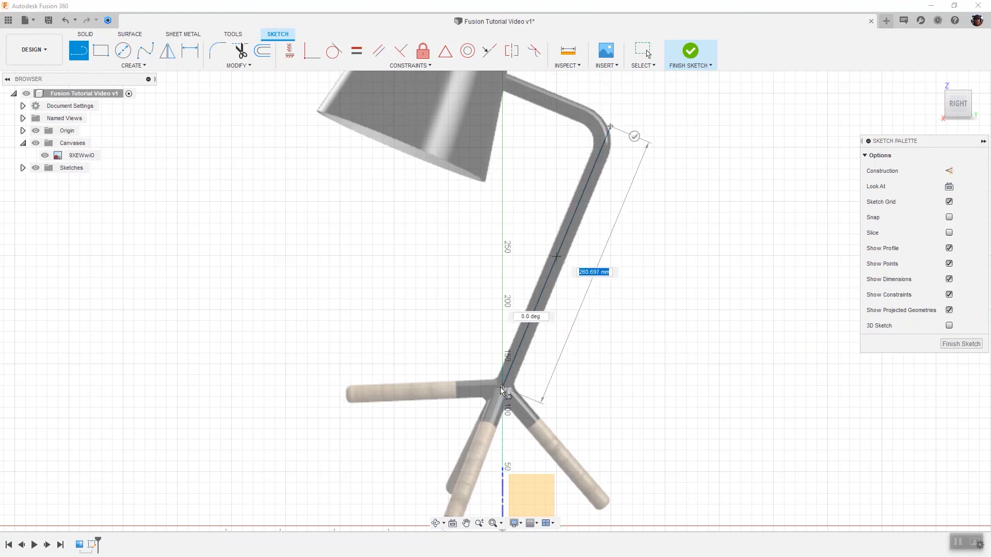
Continue the line from the bend along the upper arm to the lampshade, perpendicular to the stem line, and end the chain
{"action": "left_click", "coordinate": [498, 80]}
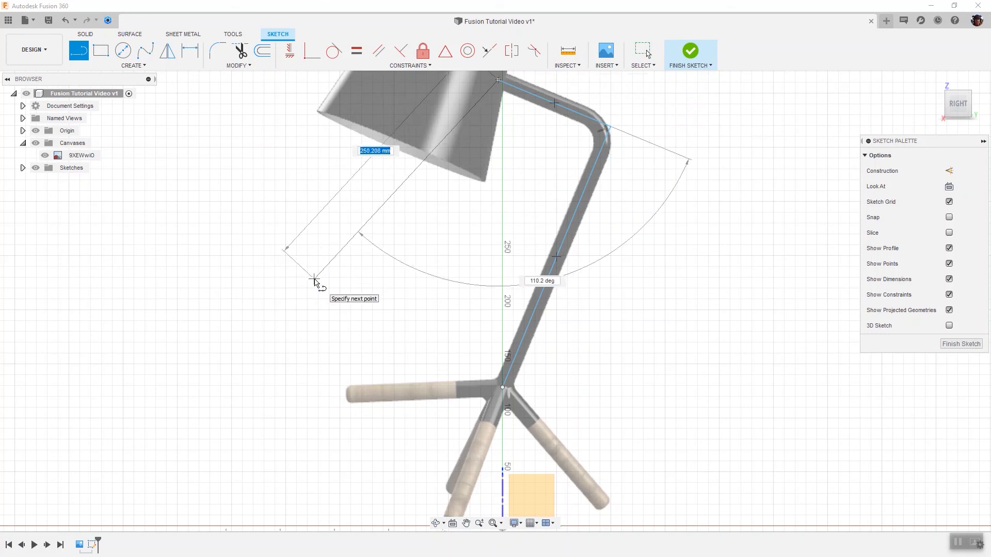
{"action": "scroll", "coordinate": [315, 281], "scroll_direction": "down", "scroll_amount": 3}
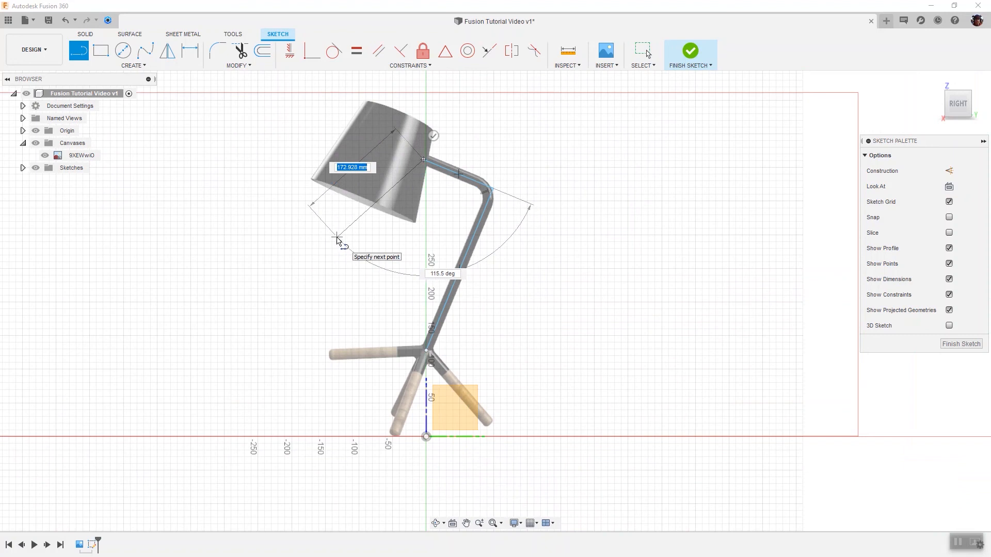
{"action": "key", "text": "Escape"}
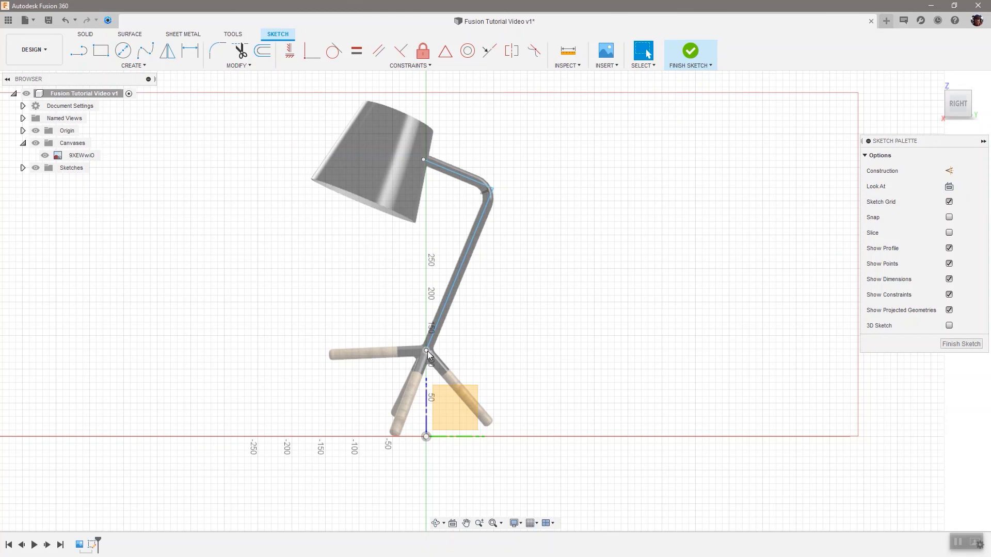
Try moving the two connected lines, their shared corner and their free endpoints away from the lamp's stem and arm
{"action": "scroll", "coordinate": [499, 218], "scroll_direction": "up", "scroll_amount": 8}
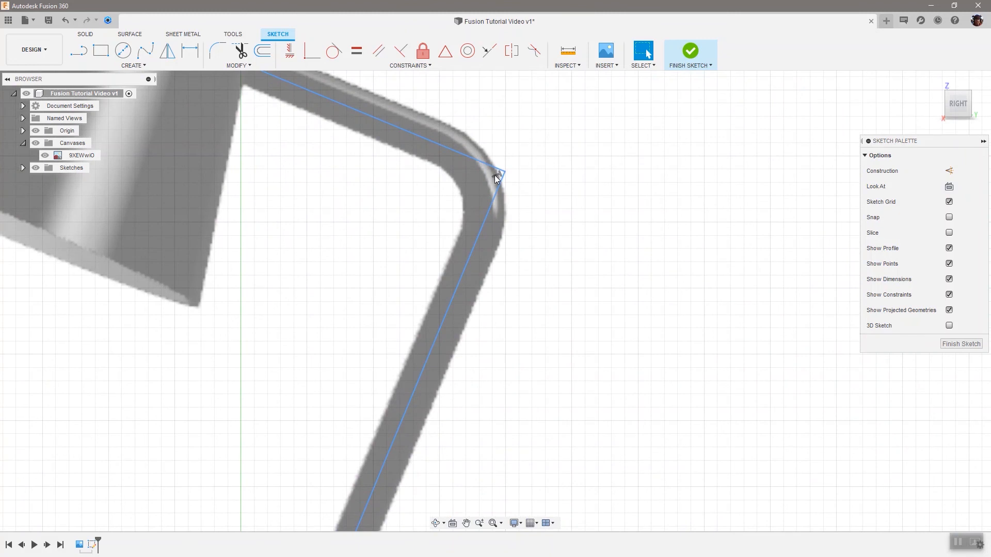
{"action": "scroll", "coordinate": [497, 178], "scroll_direction": "down", "scroll_amount": 5}
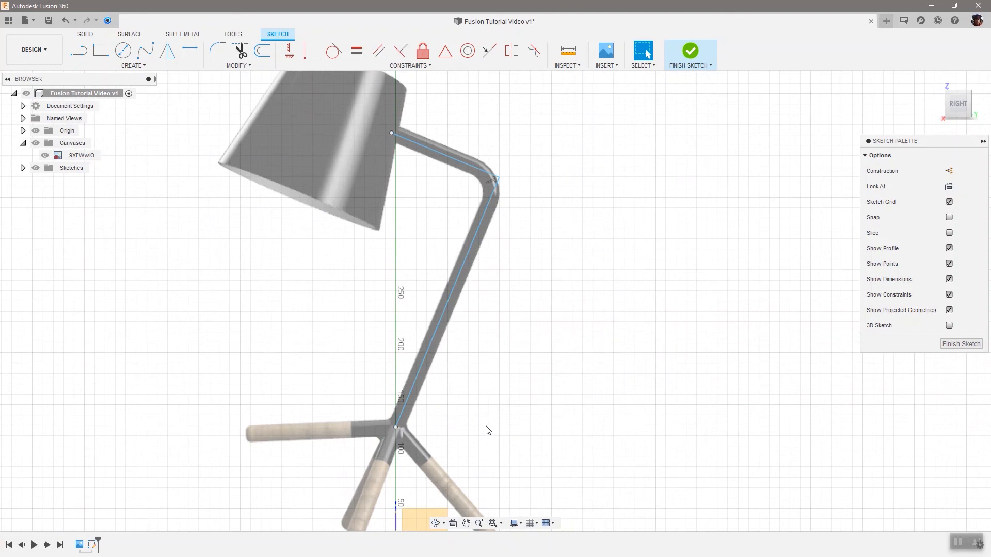
{"action": "scroll", "coordinate": [480, 429], "scroll_direction": "down", "scroll_amount": 3}
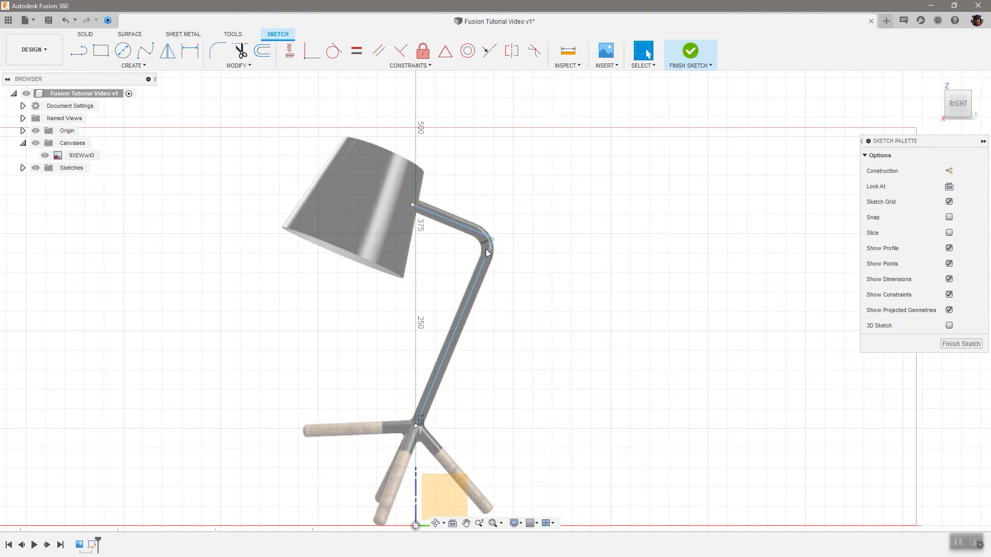
{"action": "mouse_move", "coordinate": [482, 265]}
{"action": "left_mouse_down"}
{"action": "mouse_move", "coordinate": [627, 281]}
{"action": "mouse_move", "coordinate": [562, 301]}
{"action": "mouse_move", "coordinate": [394, 303]}
{"action": "mouse_move", "coordinate": [678, 351]}
{"action": "mouse_move", "coordinate": [489, 349]}
{"action": "left_mouse_up"}
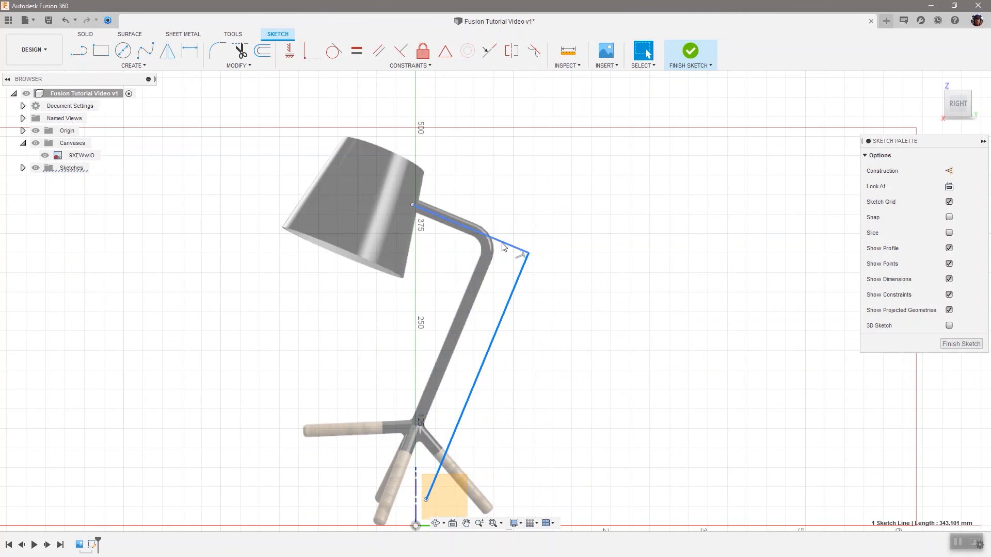
{"action": "mouse_move", "coordinate": [504, 243]}
{"action": "left_mouse_down"}
{"action": "mouse_move", "coordinate": [558, 158]}
{"action": "mouse_move", "coordinate": [643, 223]}
{"action": "mouse_move", "coordinate": [612, 192]}
{"action": "left_mouse_up"}
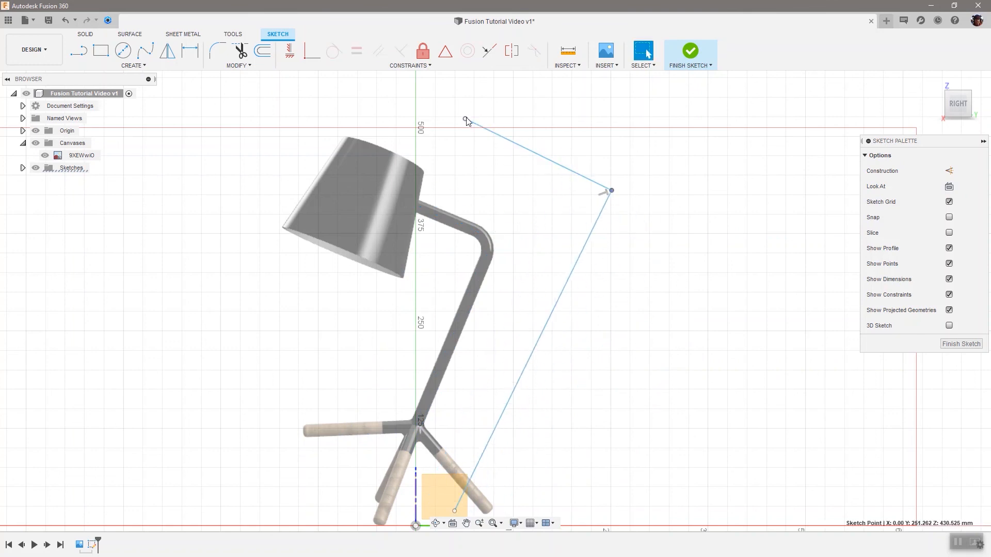
{"action": "mouse_move", "coordinate": [465, 119]}
{"action": "left_mouse_down"}
{"action": "mouse_move", "coordinate": [575, 106]}
{"action": "mouse_move", "coordinate": [560, 151]}
{"action": "mouse_move", "coordinate": [459, 157]}
{"action": "left_mouse_up"}
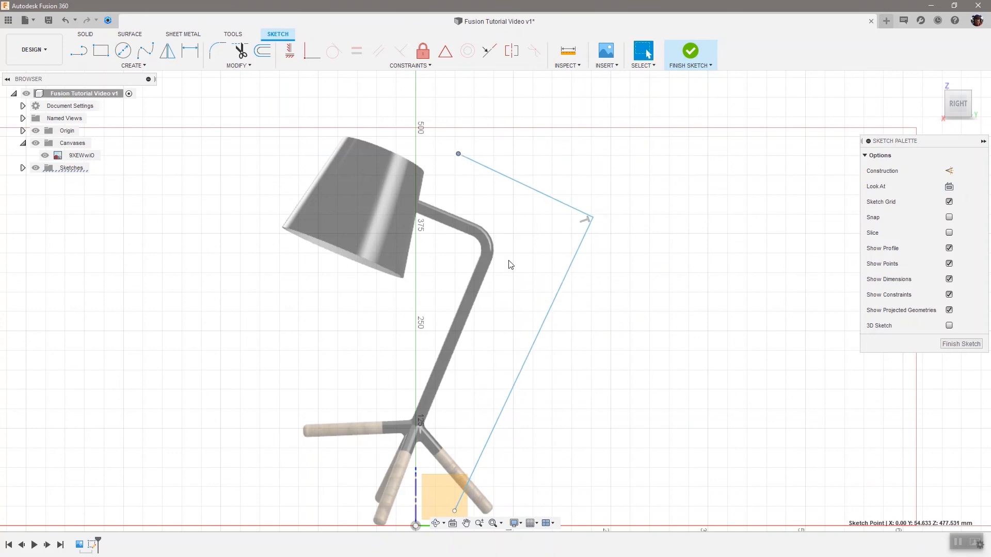
{"action": "scroll", "coordinate": [527, 310], "scroll_direction": "down", "scroll_amount": 3}
{"action": "mouse_move", "coordinate": [478, 442]}
{"action": "left_mouse_down"}
{"action": "mouse_move", "coordinate": [459, 392]}
{"action": "mouse_move", "coordinate": [478, 394]}
{"action": "left_mouse_up"}
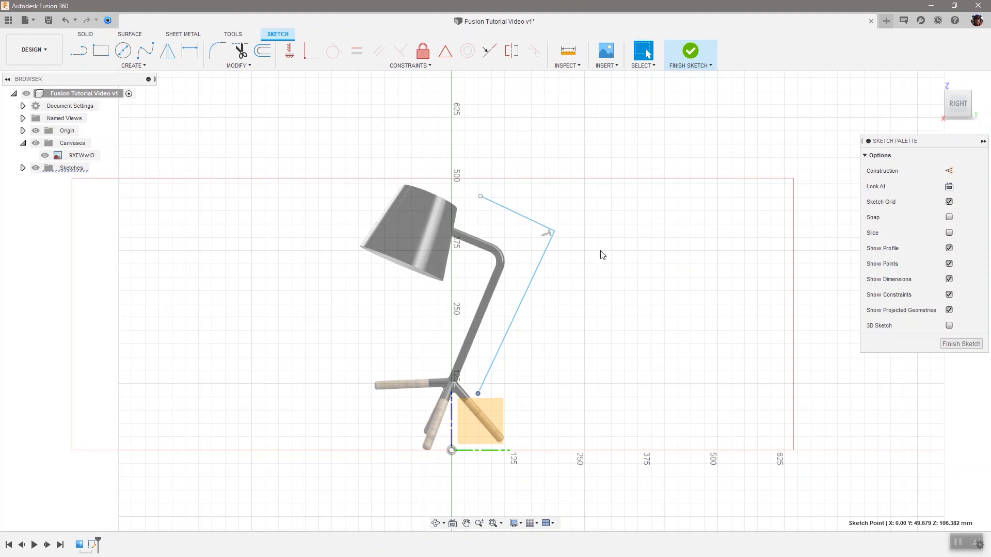
{"action": "scroll", "coordinate": [550, 234], "scroll_direction": "up", "scroll_amount": 3}
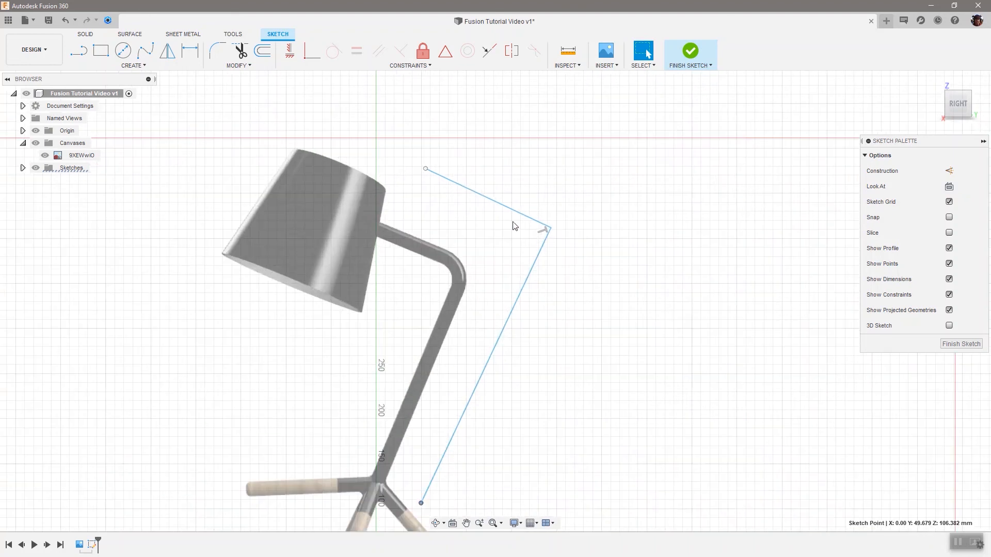
Delete the perpendicular constraint between the two lines and move the upper line's free end to a different angle
{"action": "left_click", "coordinate": [542, 231]}
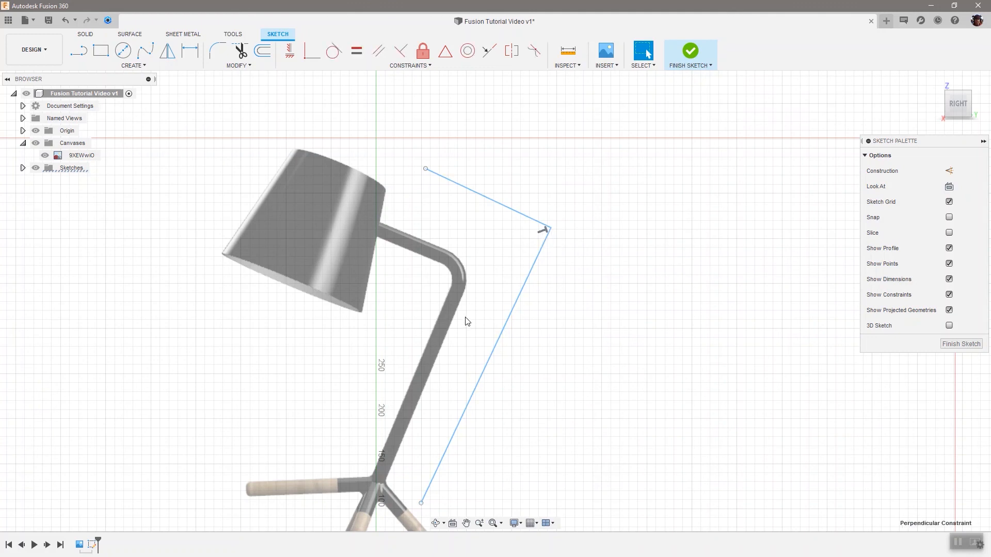
{"action": "key", "text": "Delete"}
{"action": "mouse_move", "coordinate": [427, 170]}
{"action": "left_mouse_down"}
{"action": "mouse_move", "coordinate": [460, 153]}
{"action": "mouse_move", "coordinate": [584, 153]}
{"action": "mouse_move", "coordinate": [666, 253]}
{"action": "mouse_move", "coordinate": [573, 356]}
{"action": "mouse_move", "coordinate": [431, 278]}
{"action": "mouse_move", "coordinate": [480, 122]}
{"action": "mouse_move", "coordinate": [602, 181]}
{"action": "mouse_move", "coordinate": [633, 258]}
{"action": "mouse_move", "coordinate": [503, 148]}
{"action": "mouse_move", "coordinate": [456, 151]}
{"action": "left_mouse_up"}
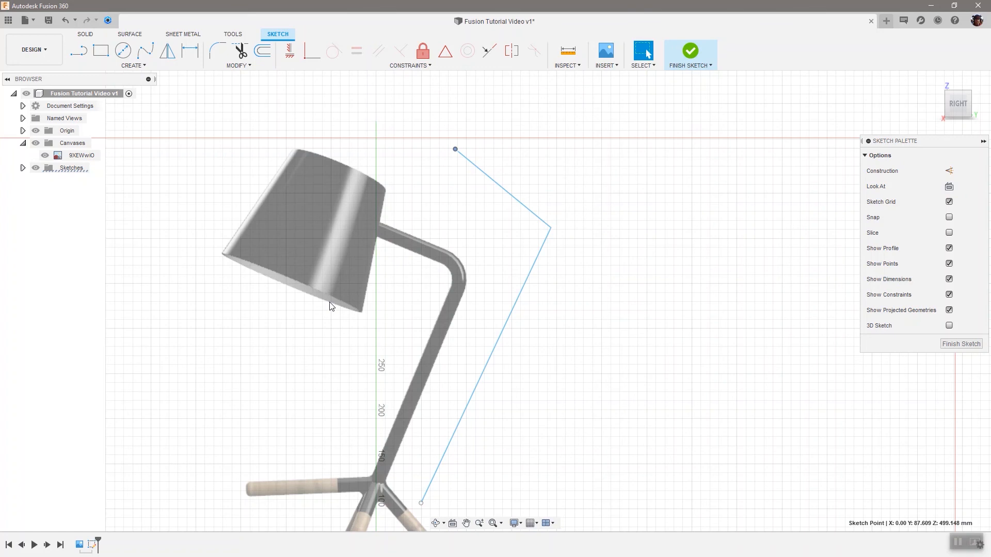
Undo the constraint deletion and all line moves, back to the lines as drawn along the lamp's stem and arm
{"action": "left_click", "coordinate": [67, 22]}
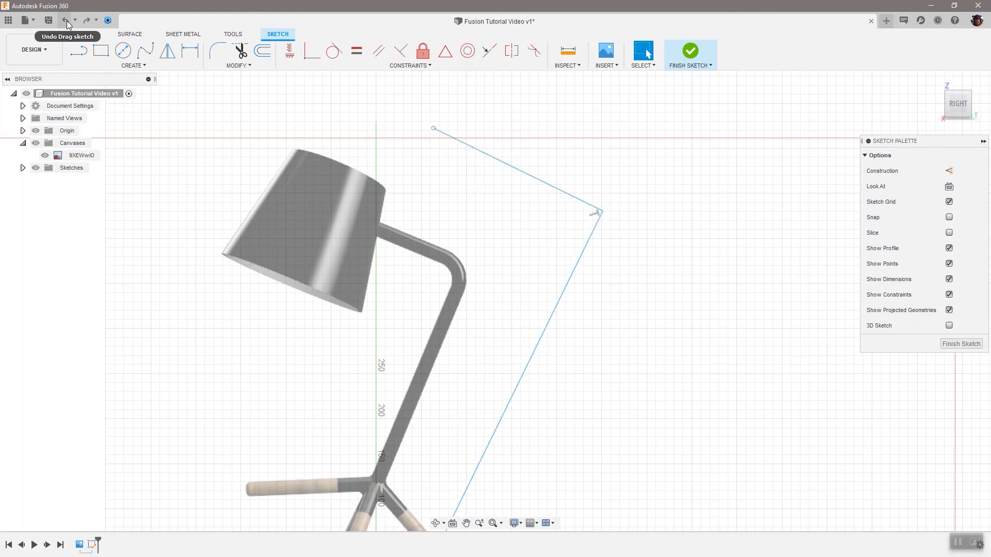
{"action": "left_click", "coordinate": [66, 20]}
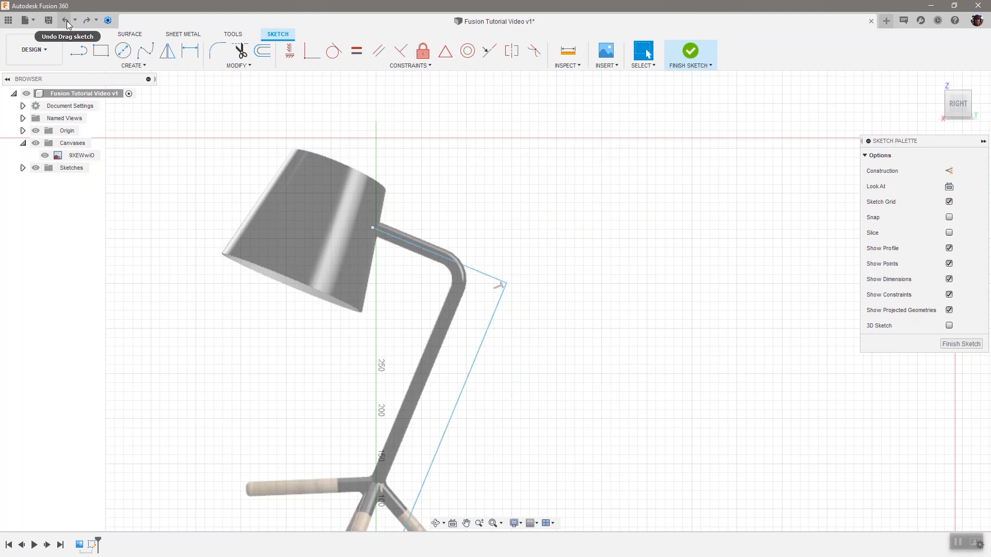
{"action": "left_click", "coordinate": [66, 20]}
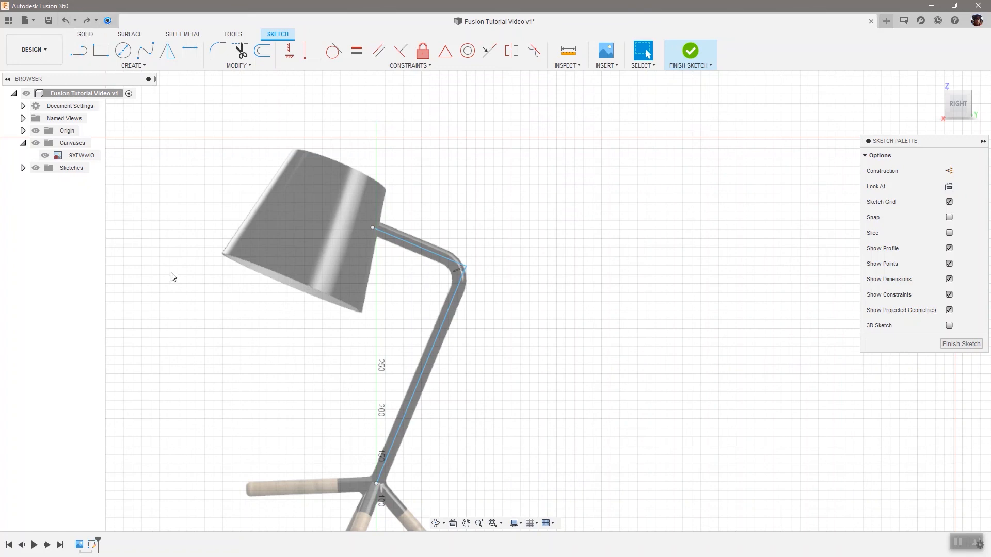
Dimension the stem line's length as 260 mm and place the dimension well clear of the lamp
{"action": "left_click", "coordinate": [494, 525]}
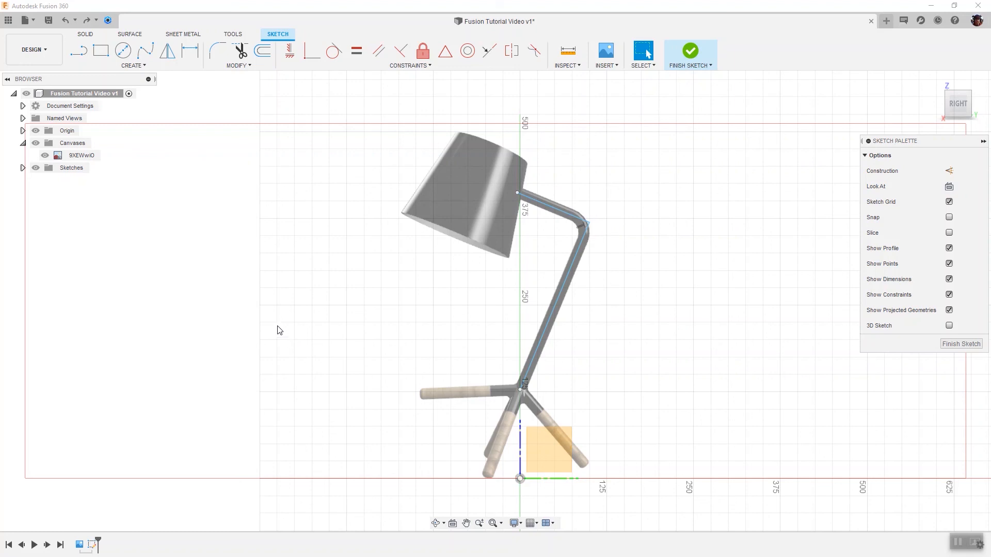
{"action": "left_click", "coordinate": [138, 66]}
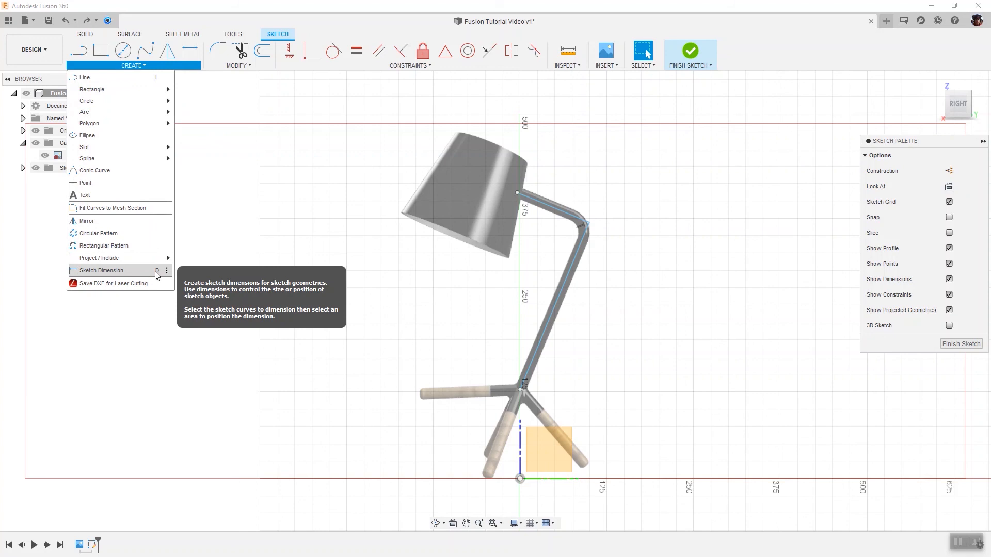
{"action": "left_click", "coordinate": [116, 271]}
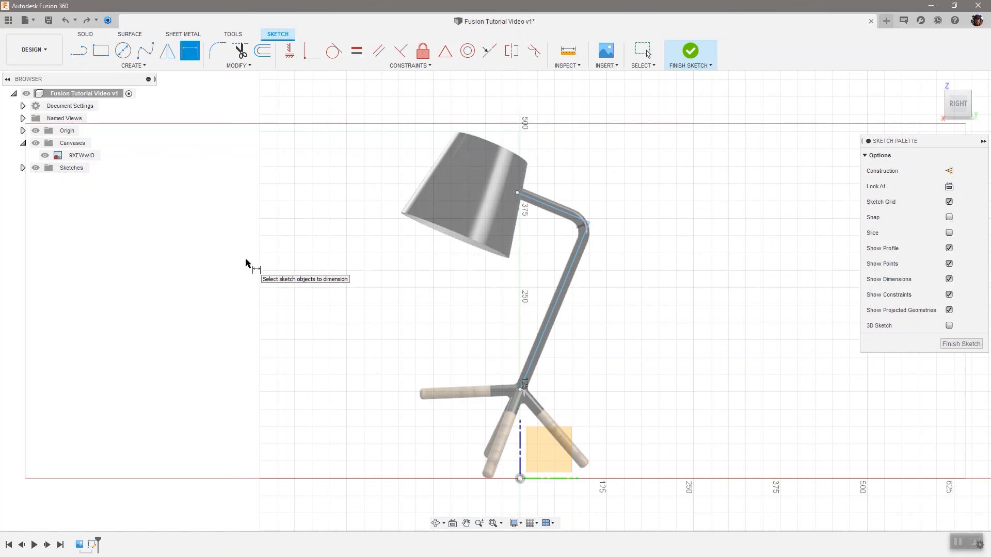
{"action": "left_click", "coordinate": [551, 324]}
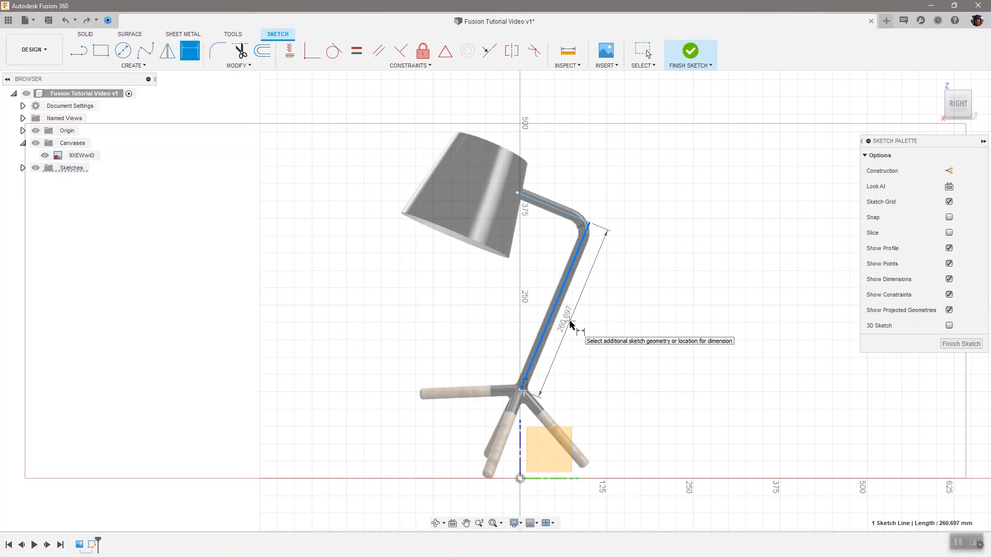
{"action": "left_click", "coordinate": [570, 324]}
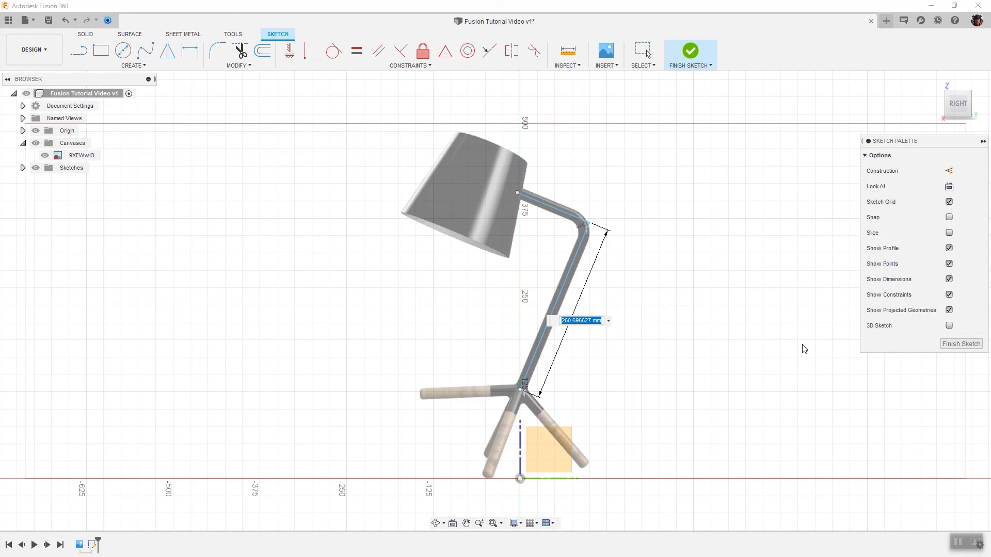
{"action": "type", "text": "260"}
{"action": "key", "text": "Return"}
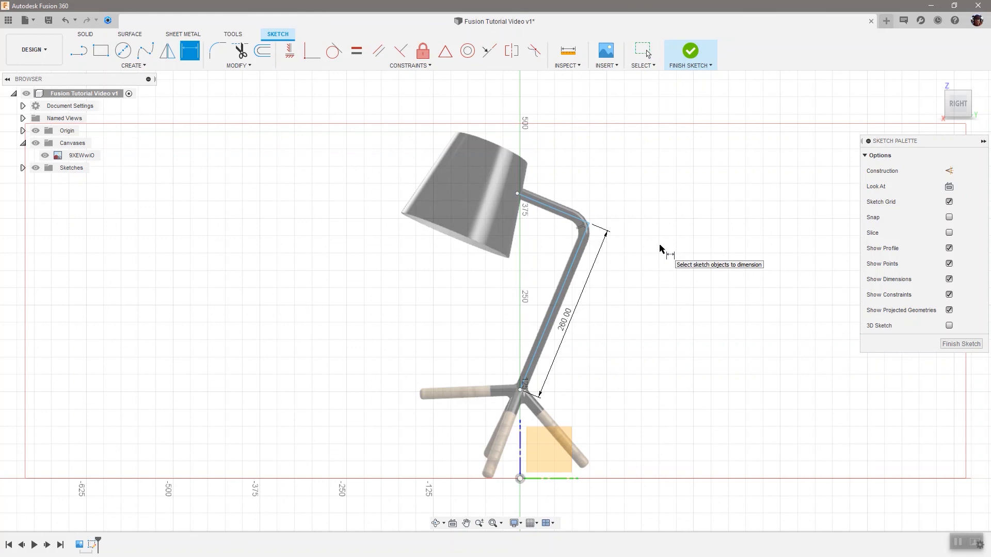
{"action": "key", "text": "Escape"}
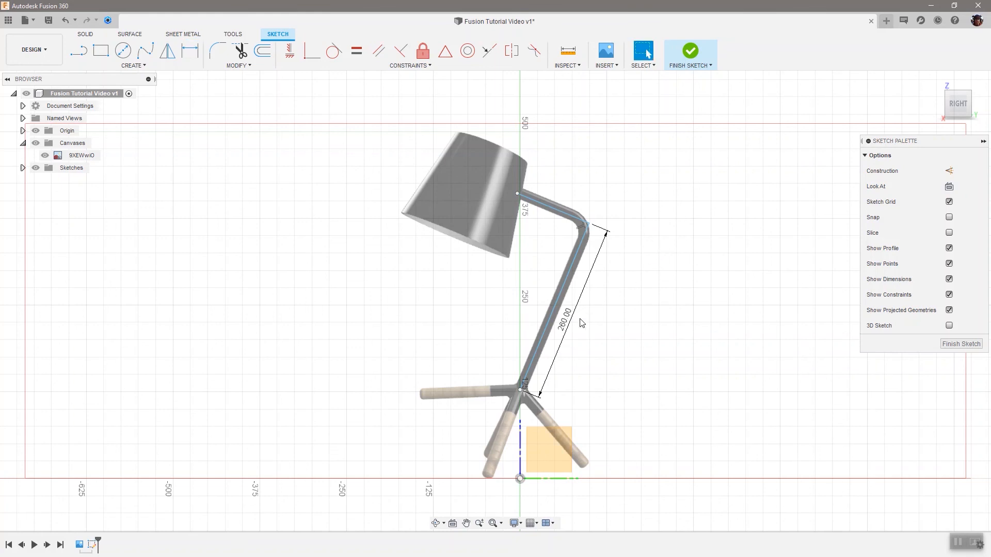
{"action": "left_click_drag", "start_coordinate": [566, 325], "coordinate": [622, 334]}
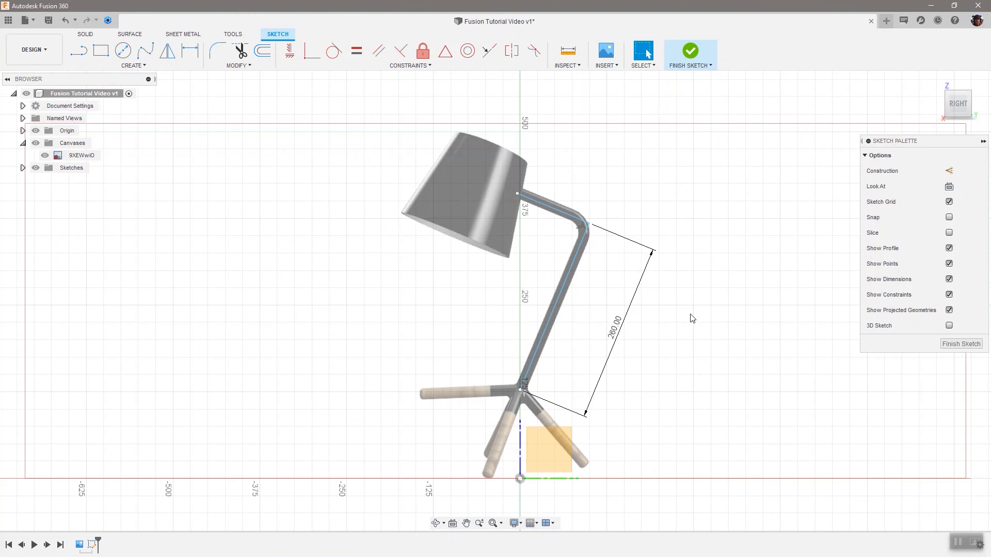
Dimension the upper arm line's length as 110 mm and move the dimension farther out above the arm
{"action": "left_click", "coordinate": [124, 69]}
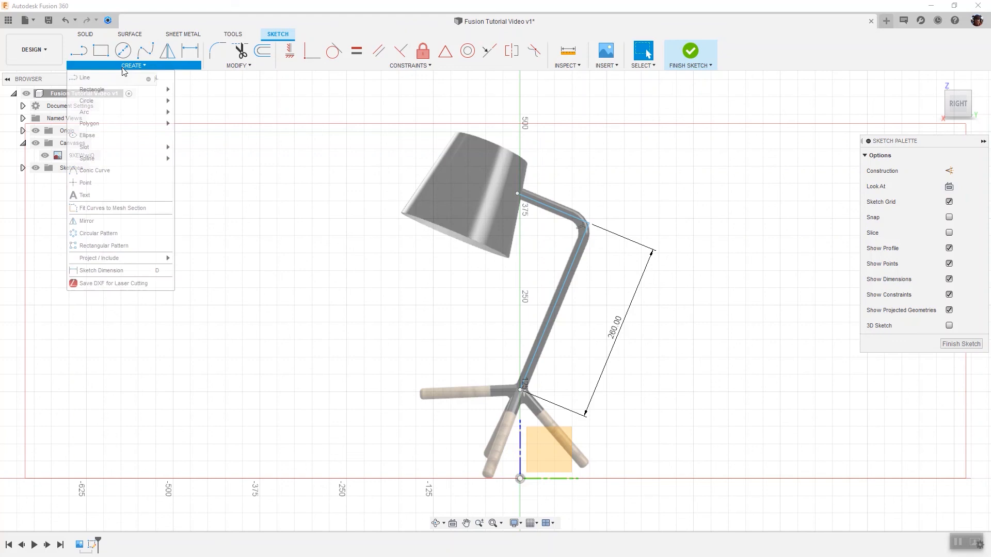
{"action": "left_click", "coordinate": [142, 269]}
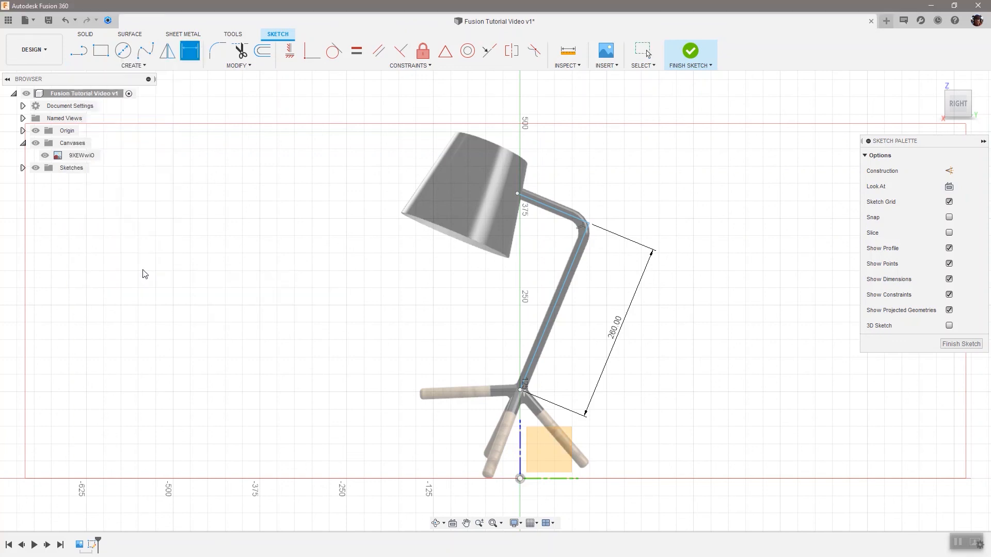
{"action": "left_click", "coordinate": [549, 208]}
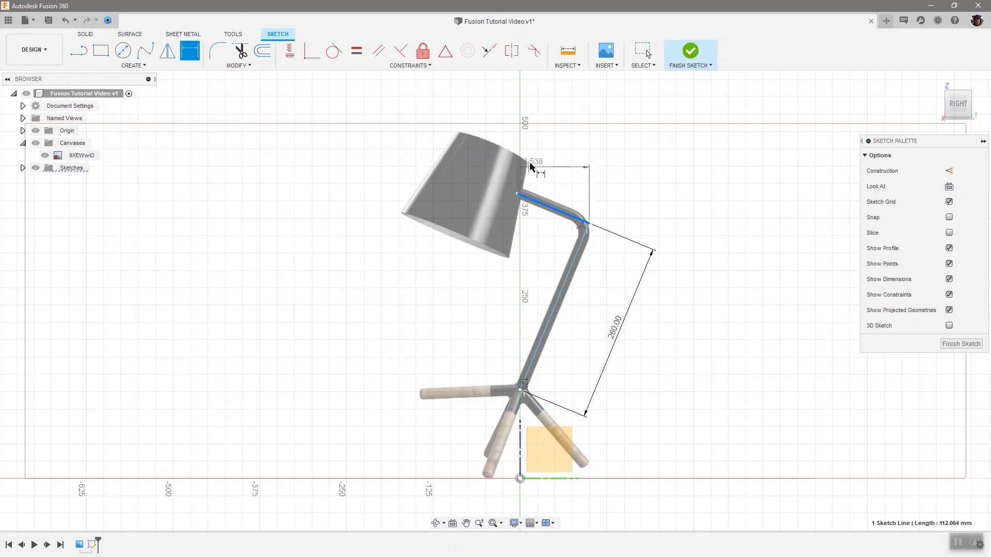
{"action": "left_click", "coordinate": [566, 203]}
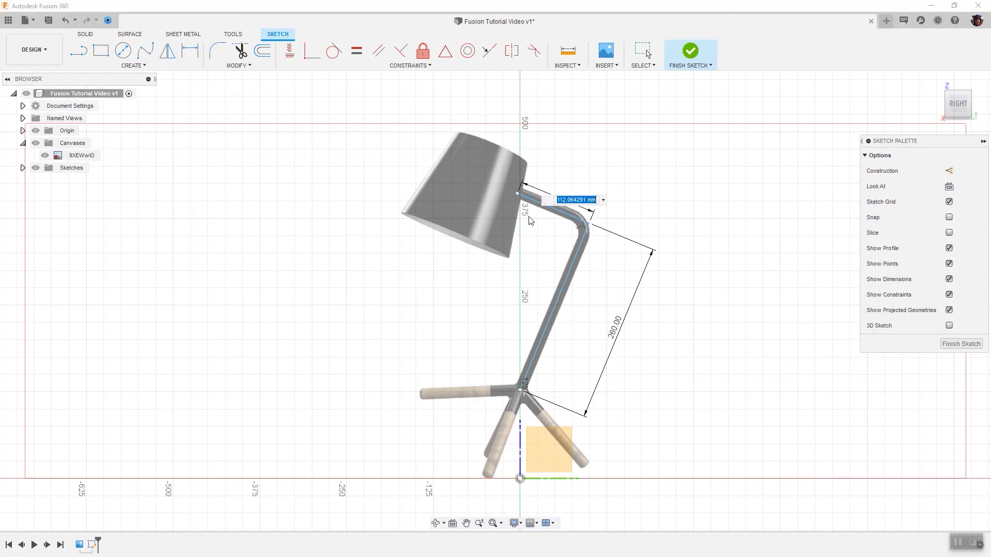
{"action": "type", "text": "110"}
{"action": "key", "text": "Return"}
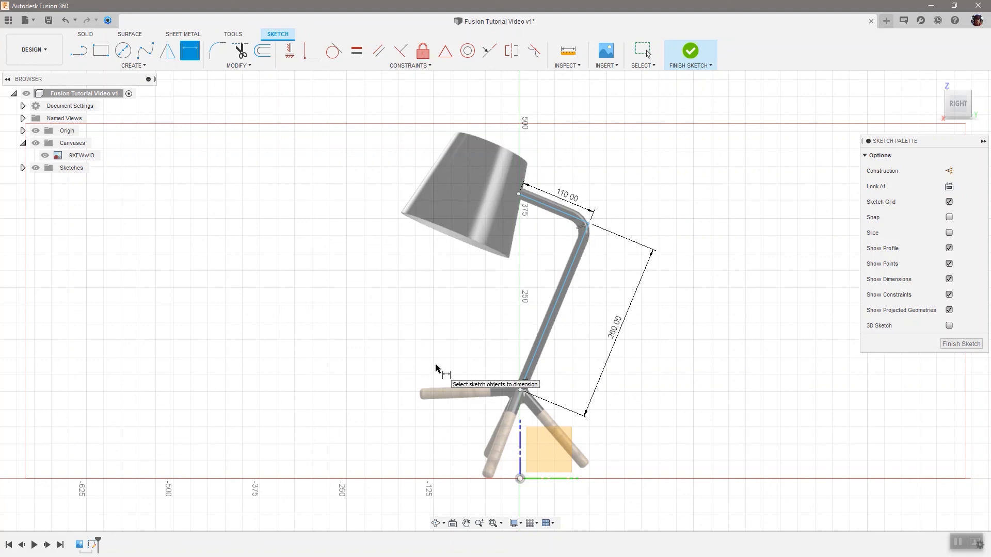
{"action": "key", "text": "Escape"}
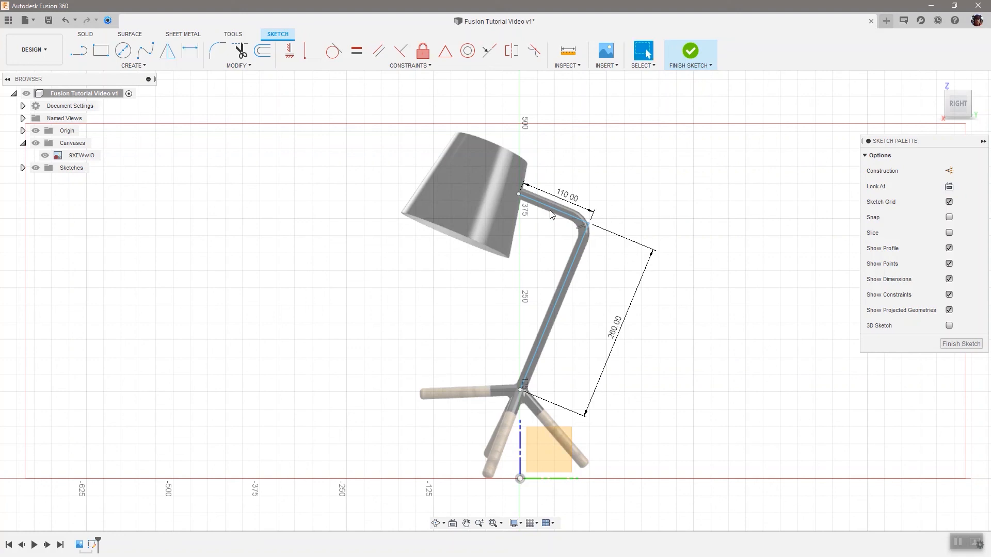
{"action": "left_click_drag", "start_coordinate": [570, 199], "coordinate": [573, 165]}
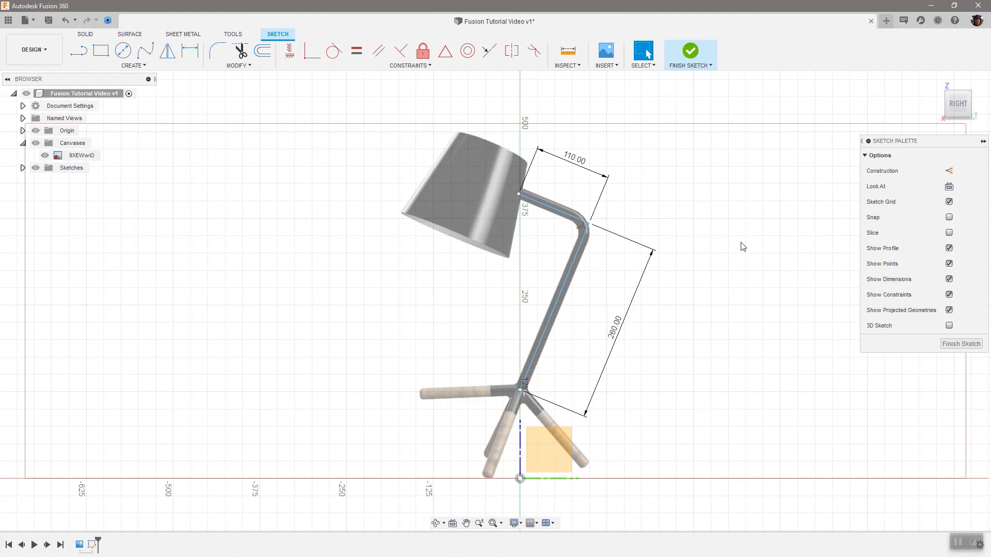
Align the stem line's lower endpoint vertically with the origin using a Horizontal/Vertical constraint, and inspect the constrained point up close
{"action": "left_click", "coordinate": [290, 61]}
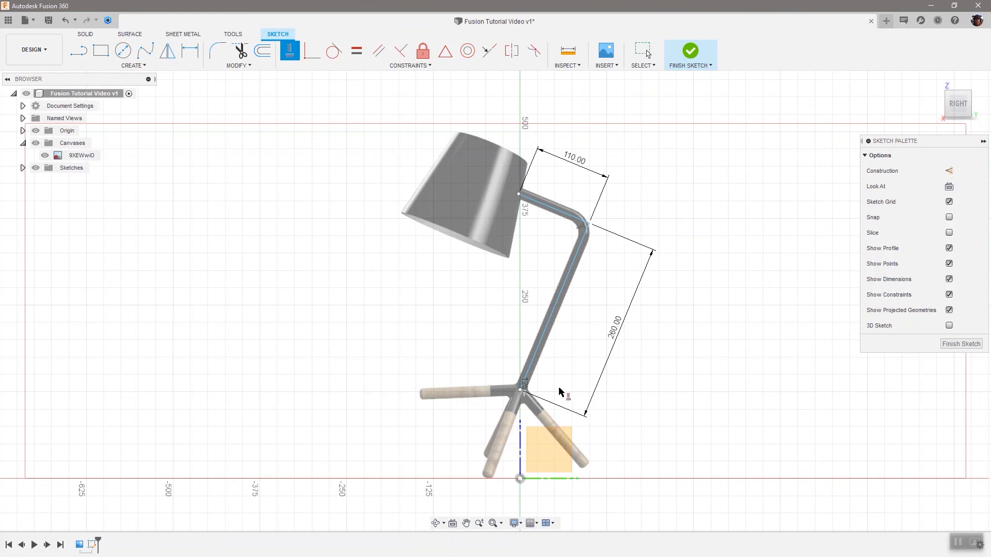
{"action": "left_click", "coordinate": [521, 391]}
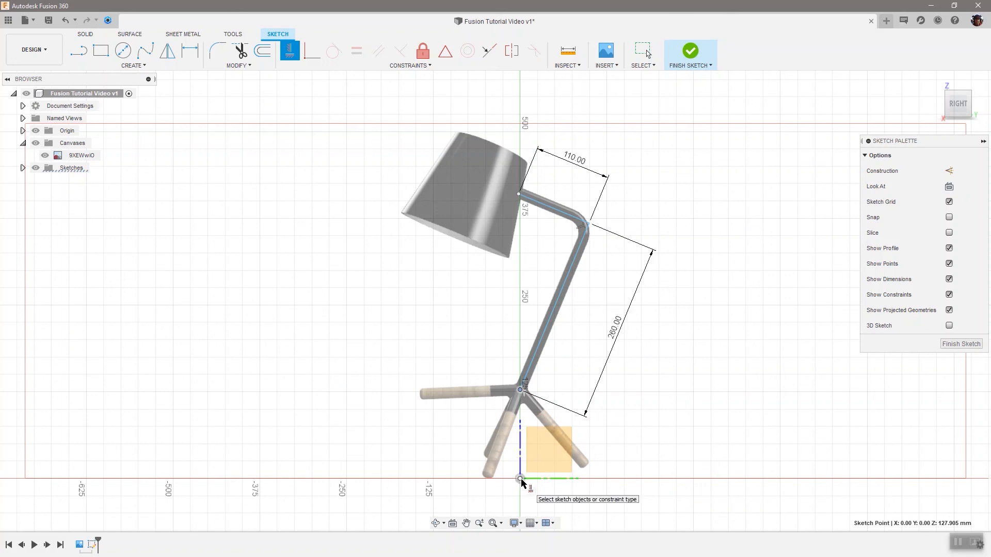
{"action": "left_click", "coordinate": [519, 480]}
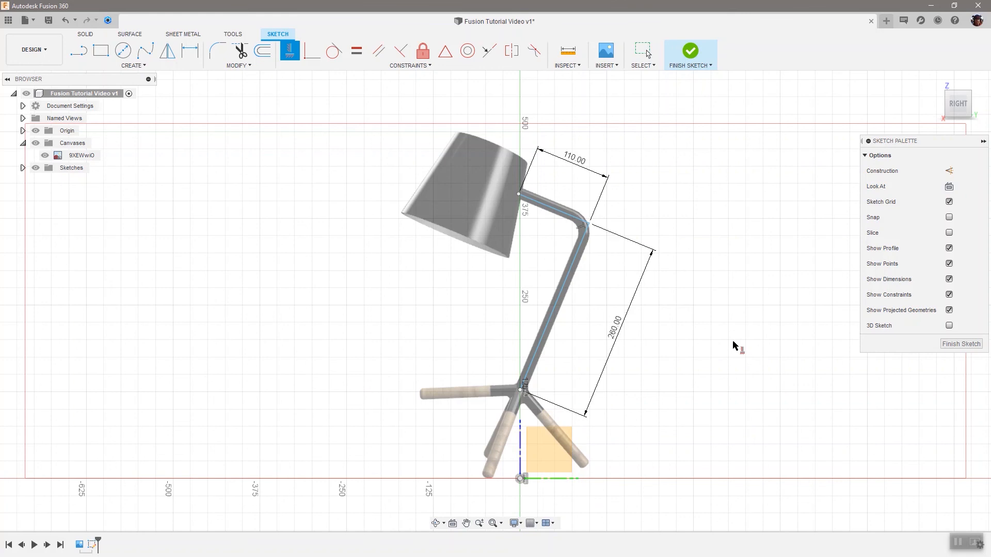
{"action": "key", "text": "Escape"}
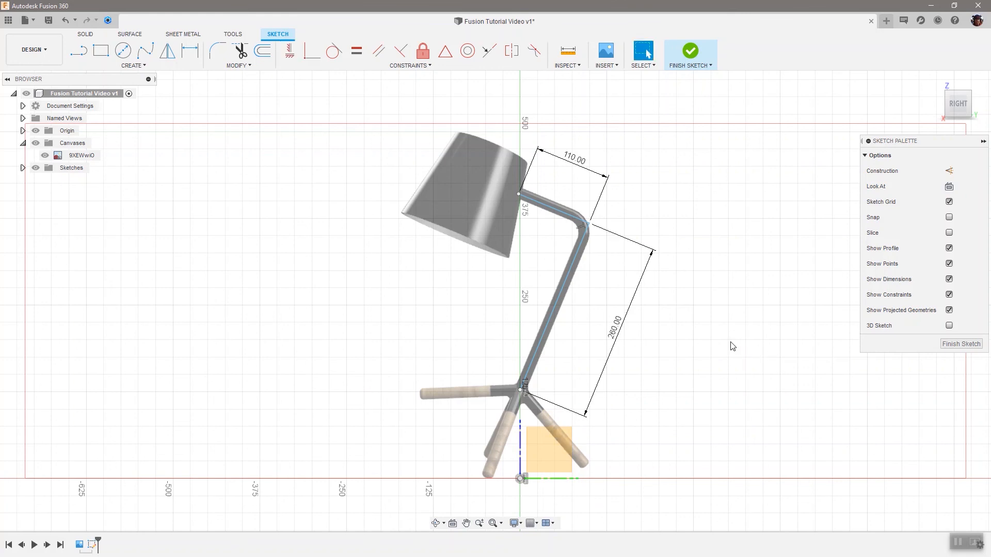
{"action": "scroll", "coordinate": [526, 390], "scroll_direction": "up", "scroll_amount": 5}
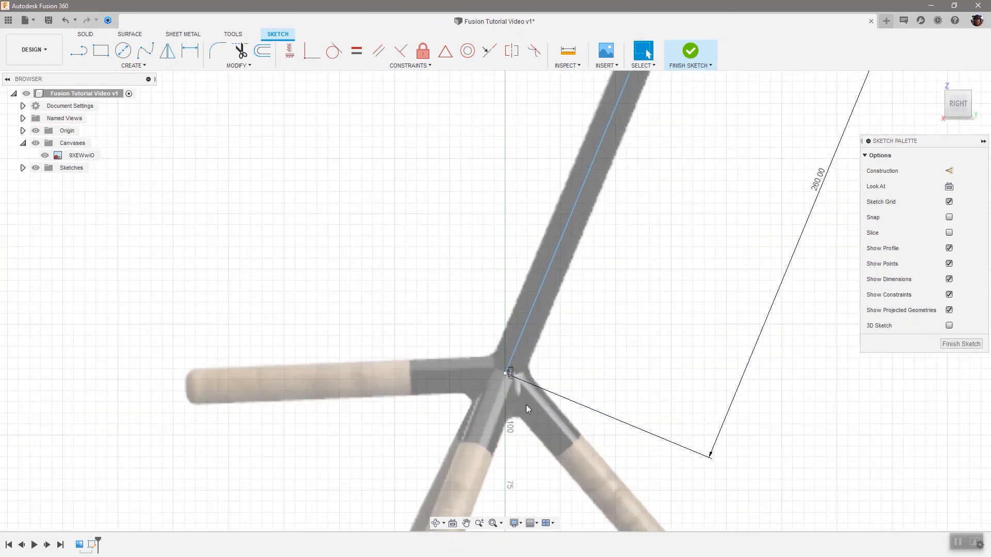
{"action": "scroll", "coordinate": [511, 373], "scroll_direction": "up", "scroll_amount": 2}
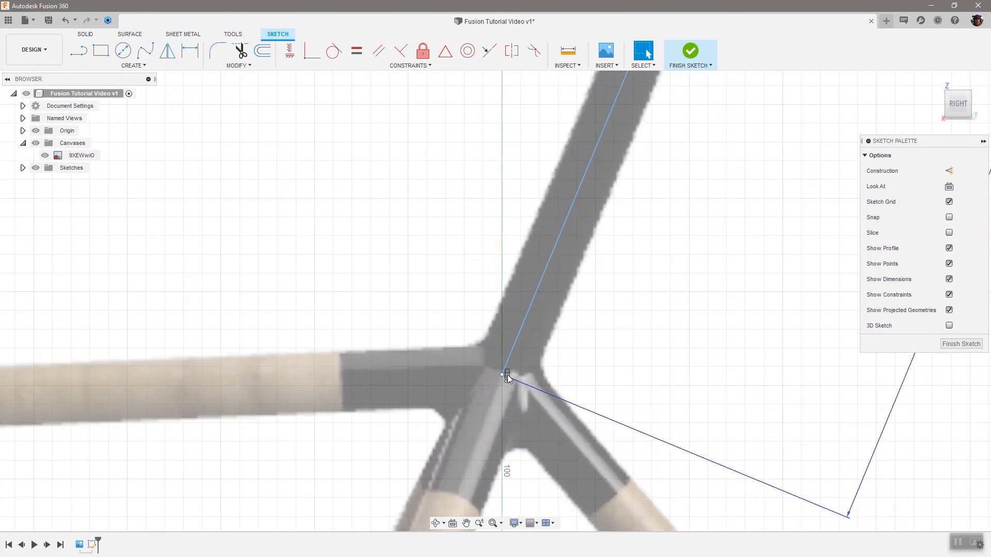
{"action": "scroll", "coordinate": [508, 375], "scroll_direction": "down", "scroll_amount": 4}
{"action": "scroll", "coordinate": [510, 375], "scroll_direction": "down", "scroll_amount": 3}
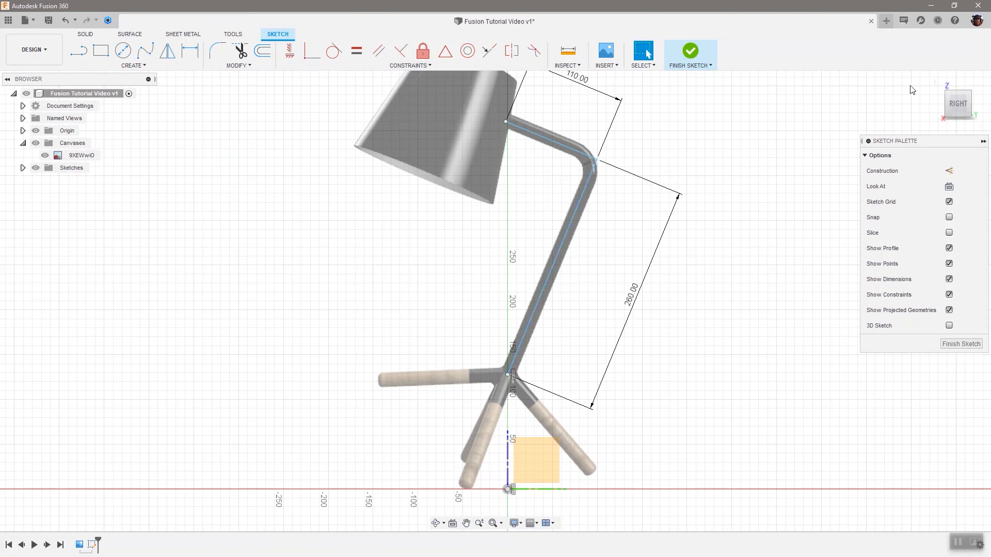
Try moving the stem line's lower endpoint off the leg joint to test its vertical constraint, and undo the move
{"action": "left_click", "coordinate": [967, 83]}
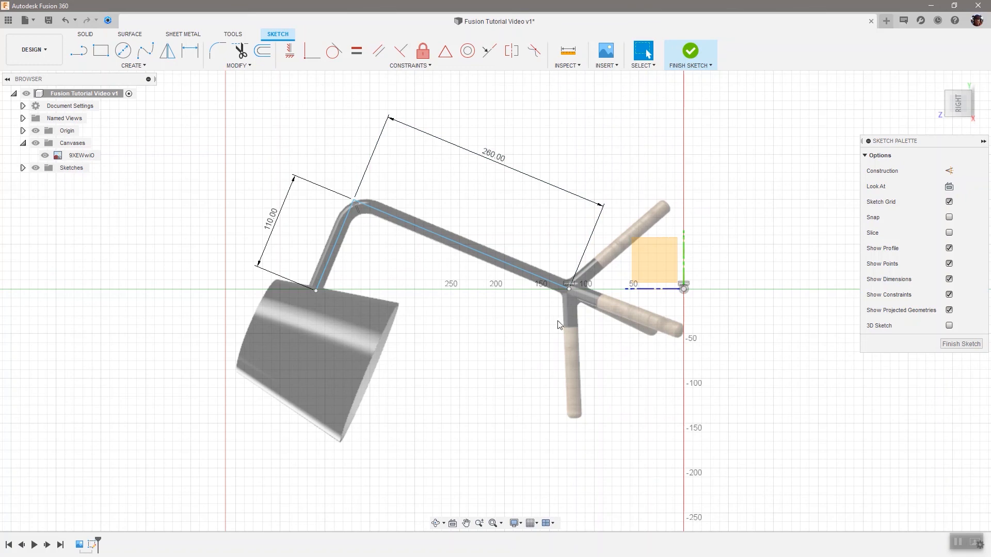
{"action": "left_click", "coordinate": [983, 92]}
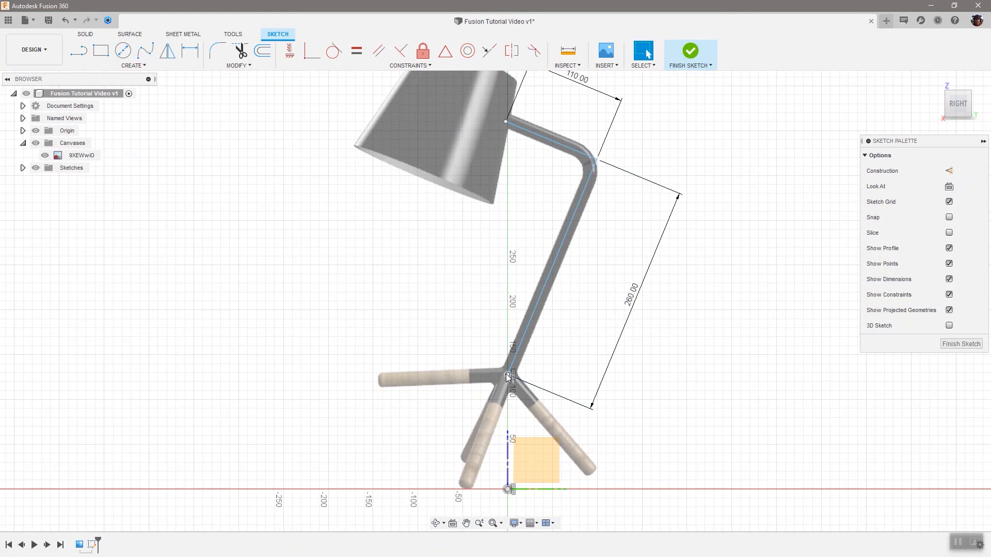
{"action": "mouse_move", "coordinate": [507, 376]}
{"action": "left_mouse_down"}
{"action": "mouse_move", "coordinate": [509, 279]}
{"action": "mouse_move", "coordinate": [513, 518]}
{"action": "mouse_move", "coordinate": [534, 317]}
{"action": "mouse_move", "coordinate": [511, 261]}
{"action": "mouse_move", "coordinate": [495, 289]}
{"action": "mouse_move", "coordinate": [423, 300]}
{"action": "mouse_move", "coordinate": [516, 222]}
{"action": "mouse_move", "coordinate": [508, 369]}
{"action": "mouse_move", "coordinate": [546, 409]}
{"action": "mouse_move", "coordinate": [548, 480]}
{"action": "left_mouse_up"}
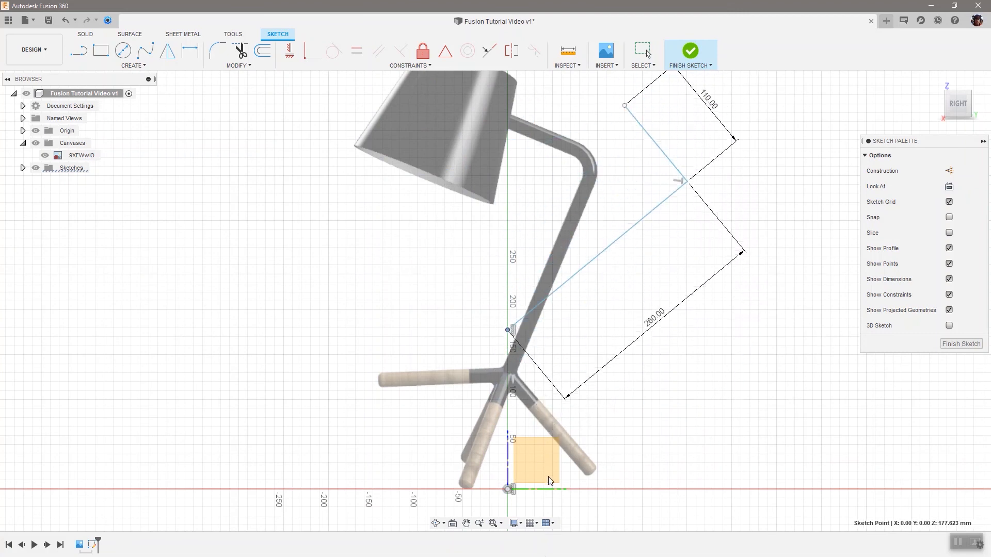
{"action": "left_click", "coordinate": [66, 20]}
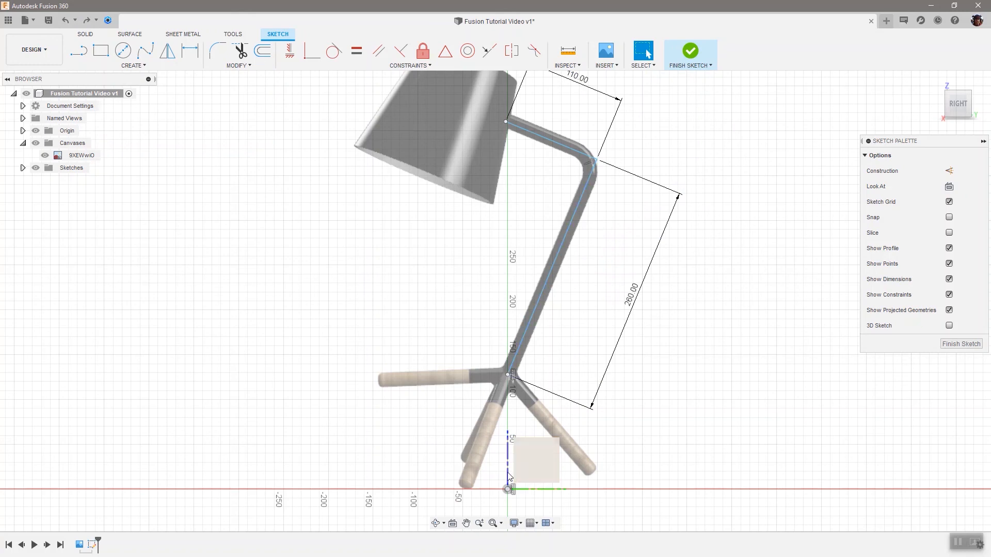
Dimension the vertical distance from the origin to the stem line's lower endpoint as 125 mm, placed beside the lamp's legs
{"action": "left_click", "coordinate": [138, 66]}
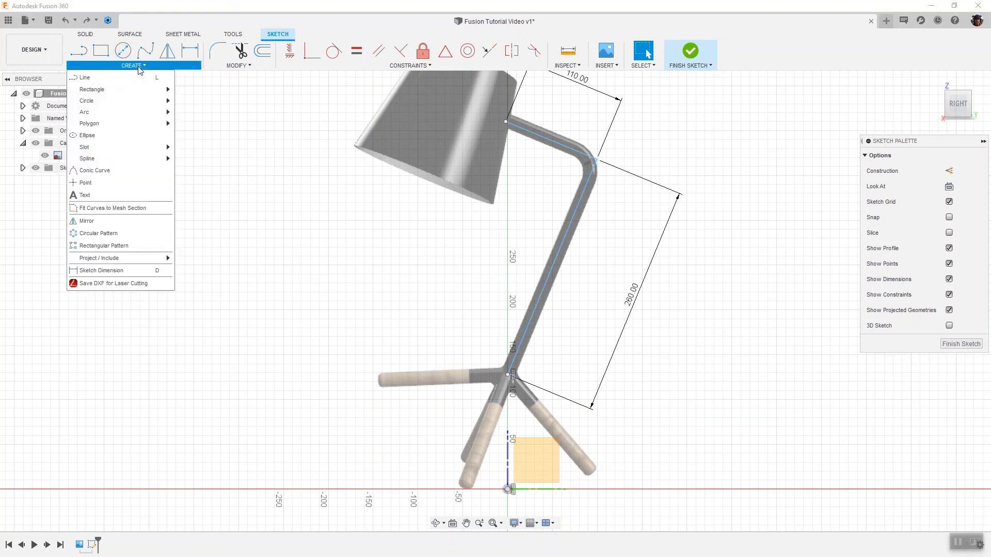
{"action": "left_click", "coordinate": [132, 270]}
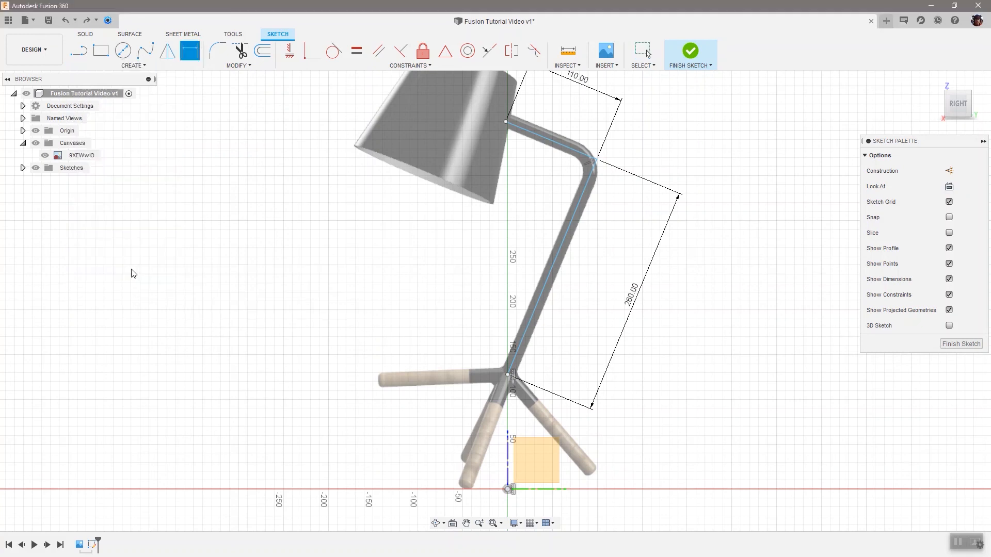
{"action": "left_click", "coordinate": [508, 376]}
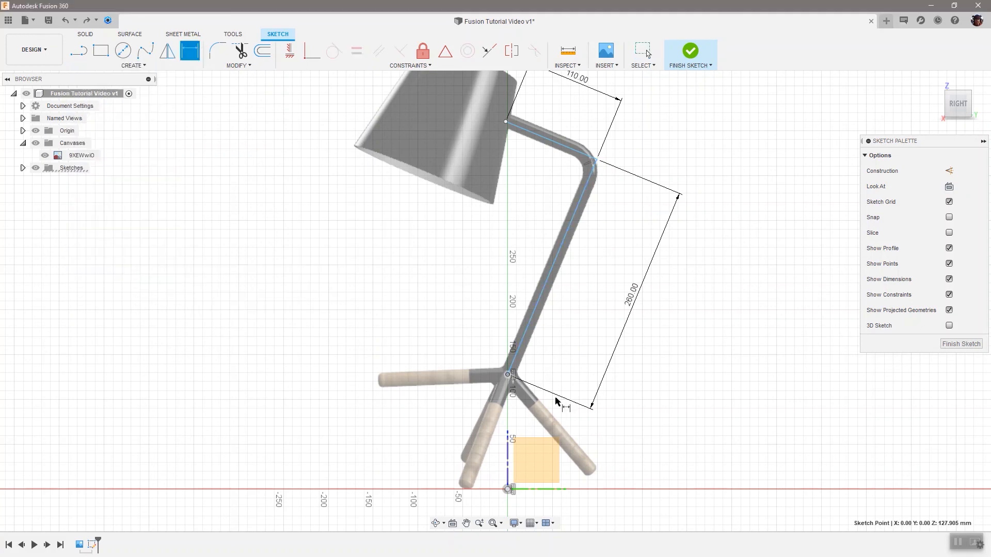
{"action": "left_click", "coordinate": [508, 490]}
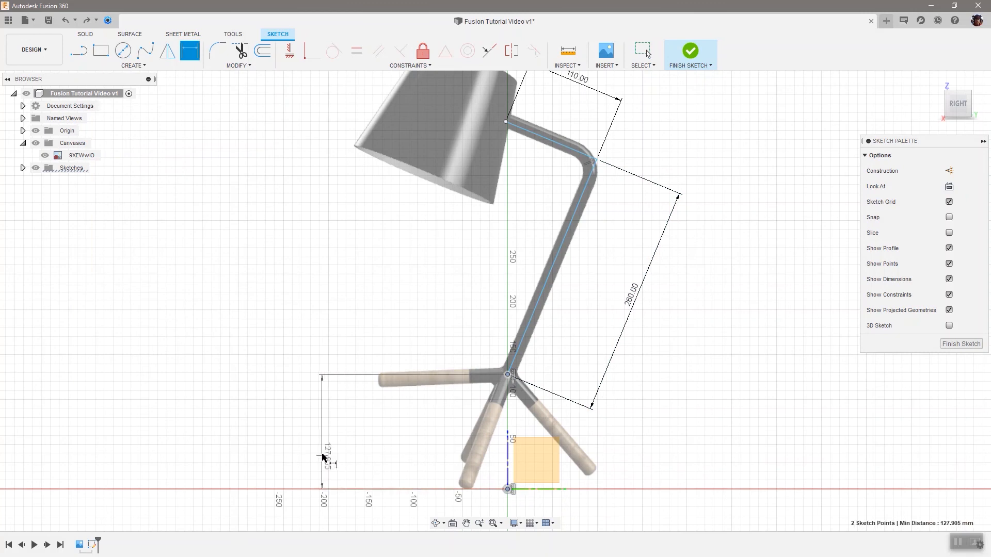
{"action": "left_click", "coordinate": [322, 457]}
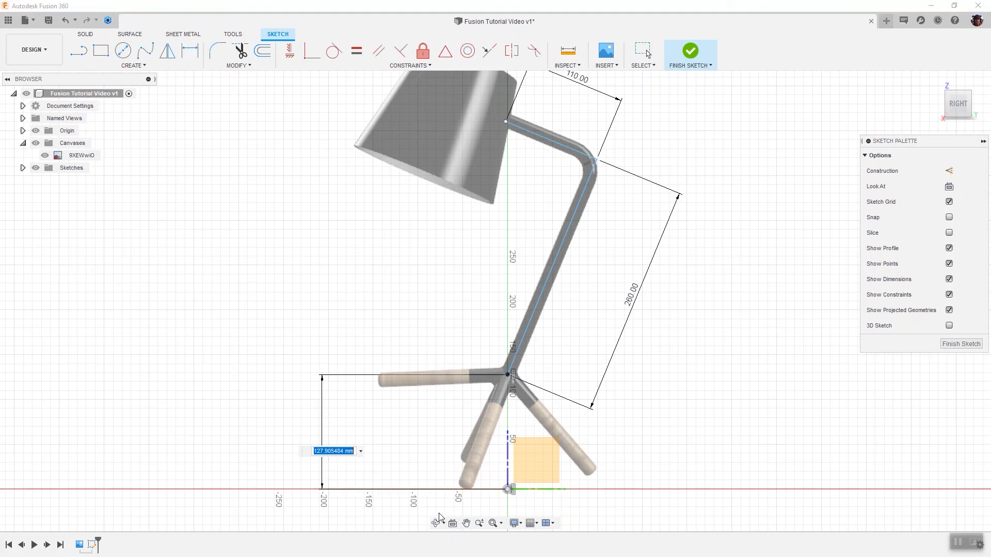
{"action": "type", "text": "125"}
{"action": "key", "text": "Return"}
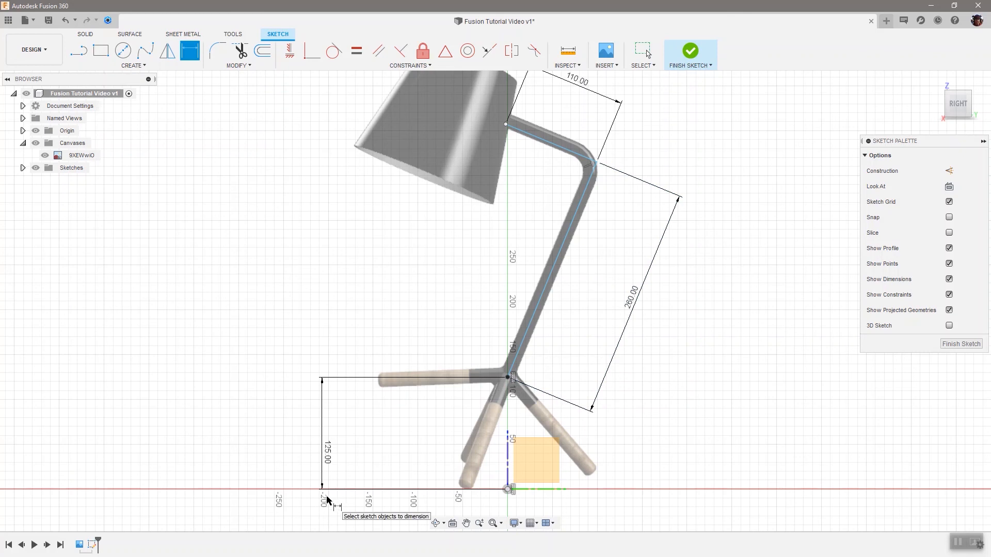
{"action": "key", "text": "Escape"}
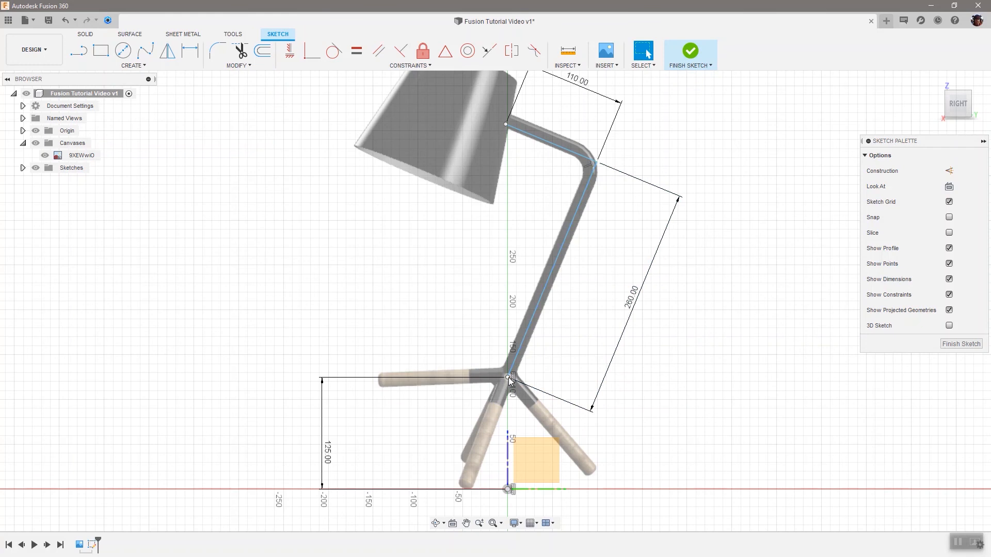
Try moving the stem line's lower endpoint away from the leg joint to test its fixed position, and clear the selection
{"action": "mouse_move", "coordinate": [509, 377]}
{"action": "left_mouse_down"}
{"action": "mouse_move", "coordinate": [445, 342]}
{"action": "mouse_move", "coordinate": [550, 419]}
{"action": "mouse_move", "coordinate": [454, 274]}
{"action": "mouse_move", "coordinate": [433, 277]}
{"action": "mouse_move", "coordinate": [533, 296]}
{"action": "mouse_move", "coordinate": [537, 328]}
{"action": "mouse_move", "coordinate": [408, 244]}
{"action": "mouse_move", "coordinate": [376, 246]}
{"action": "mouse_move", "coordinate": [550, 308]}
{"action": "mouse_move", "coordinate": [373, 208]}
{"action": "mouse_move", "coordinate": [237, 196]}
{"action": "mouse_move", "coordinate": [287, 200]}
{"action": "mouse_move", "coordinate": [261, 173]}
{"action": "left_mouse_up"}
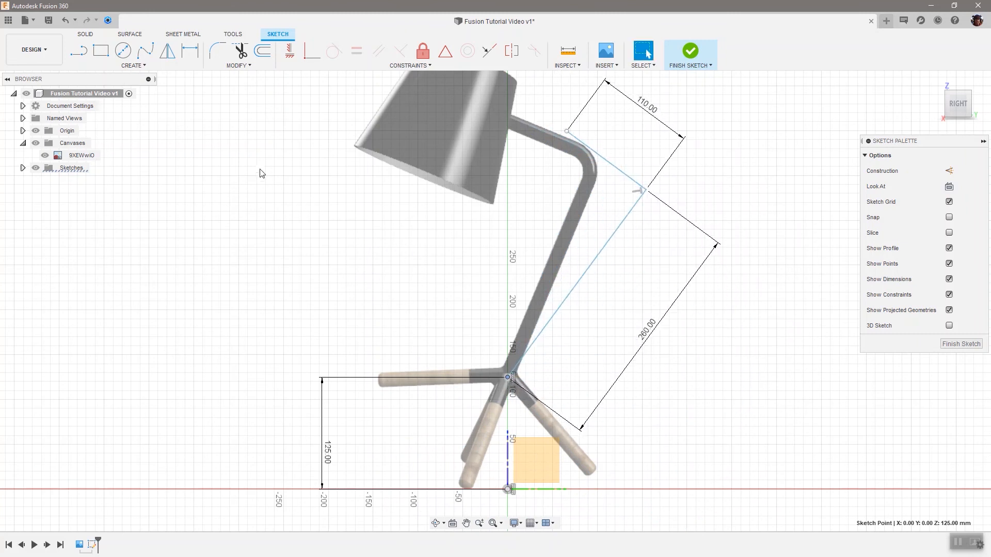
{"action": "left_click", "coordinate": [439, 428]}
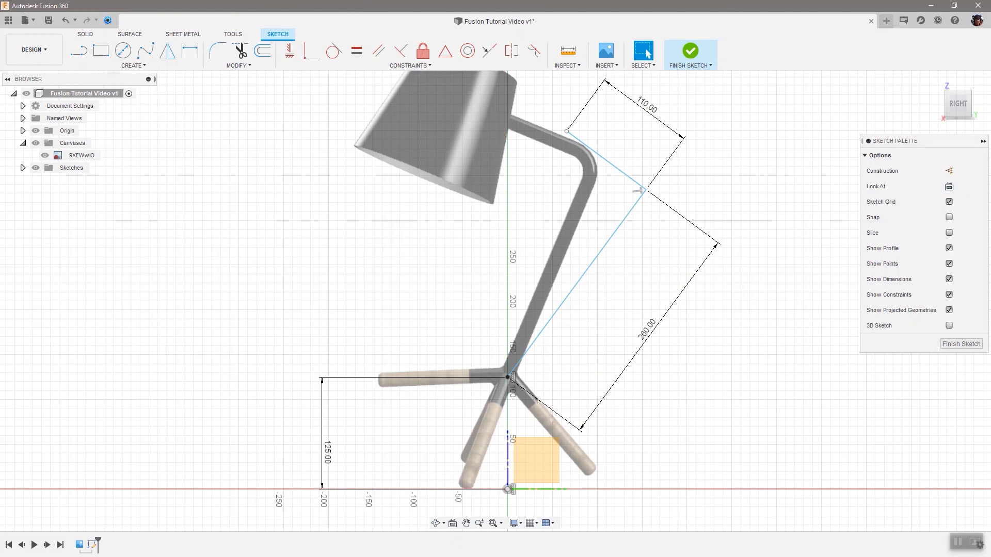
Undo the last movement of the stem and upper arm lines away from the lamp image
{"action": "left_click", "coordinate": [64, 22]}
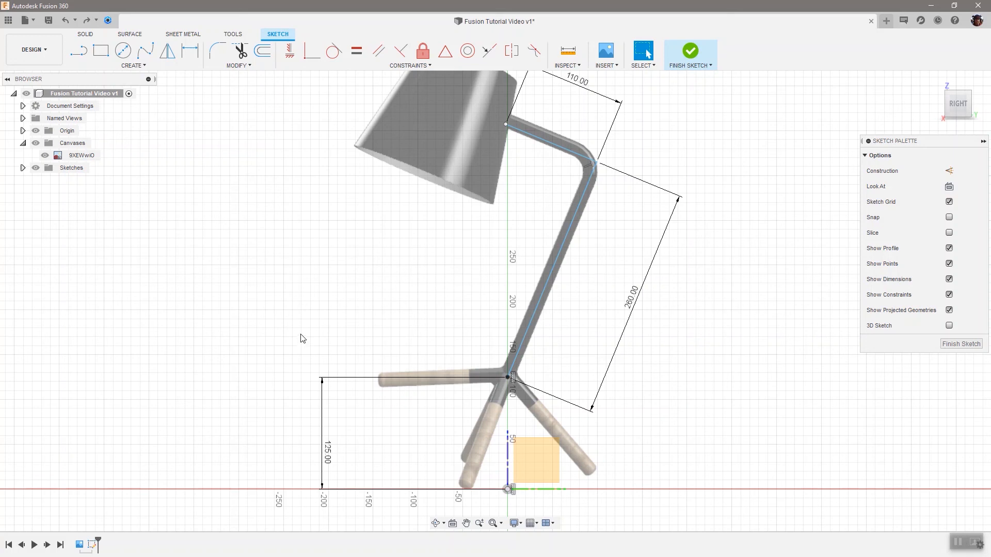
{"action": "left_click", "coordinate": [137, 67]}
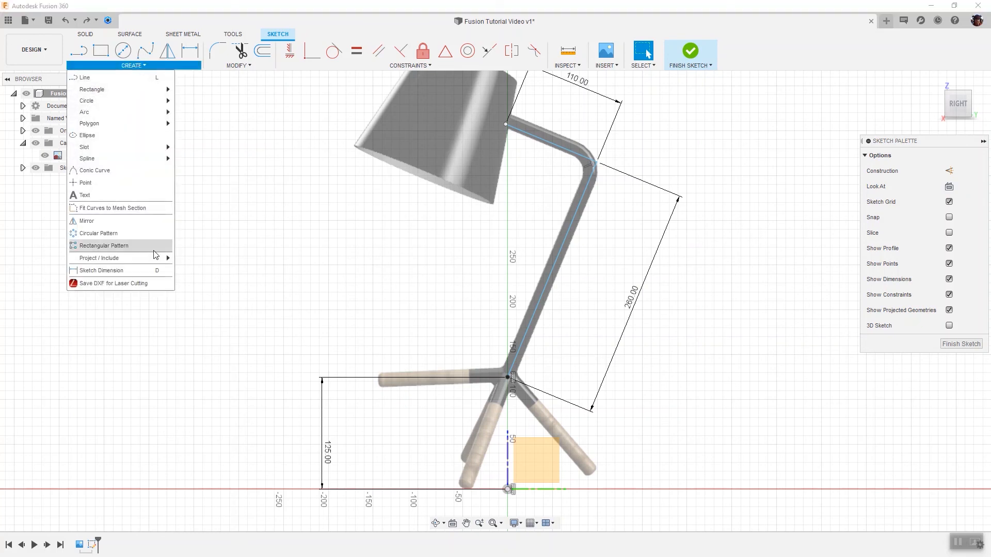
{"action": "left_click", "coordinate": [116, 271]}
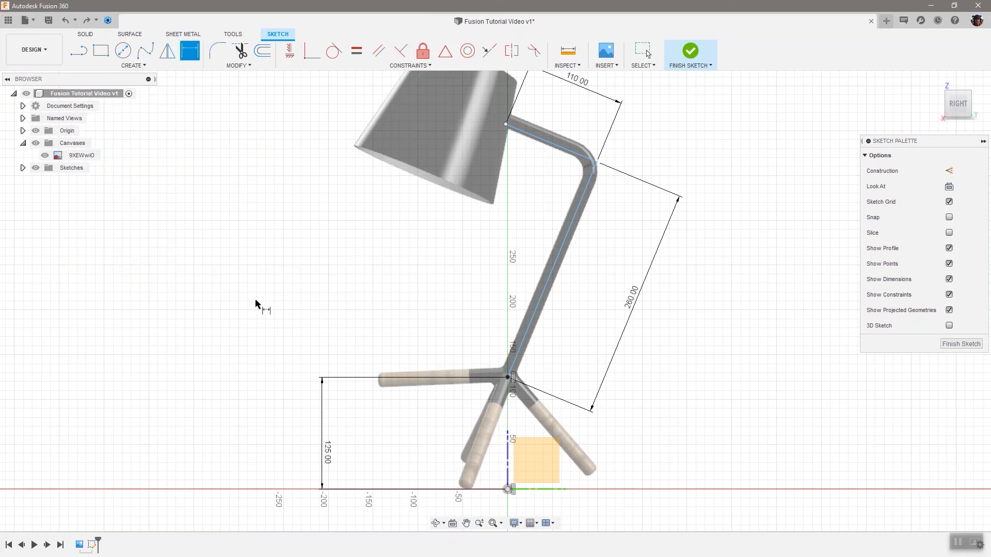
{"action": "left_click", "coordinate": [550, 297]}
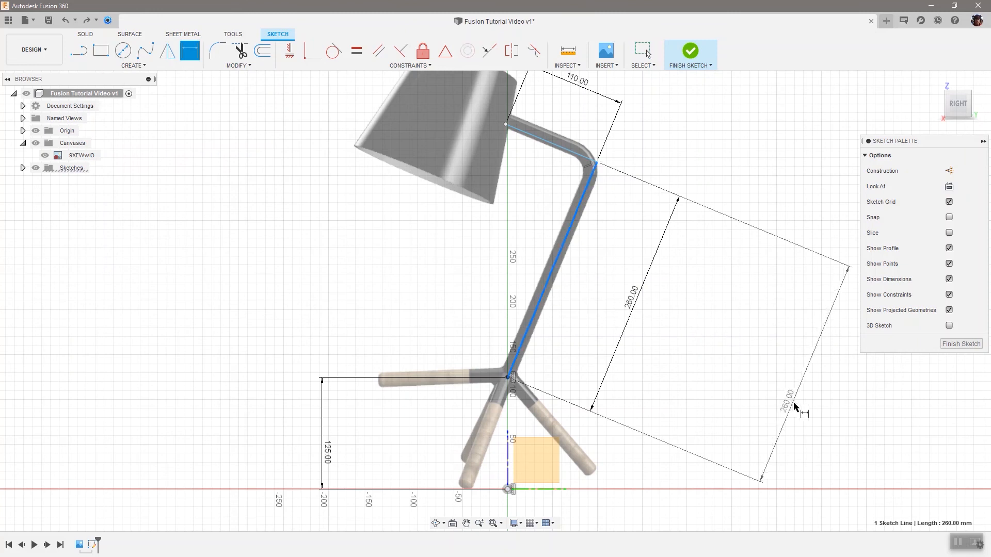
{"action": "scroll", "coordinate": [547, 491], "scroll_direction": "up", "scroll_amount": 1}
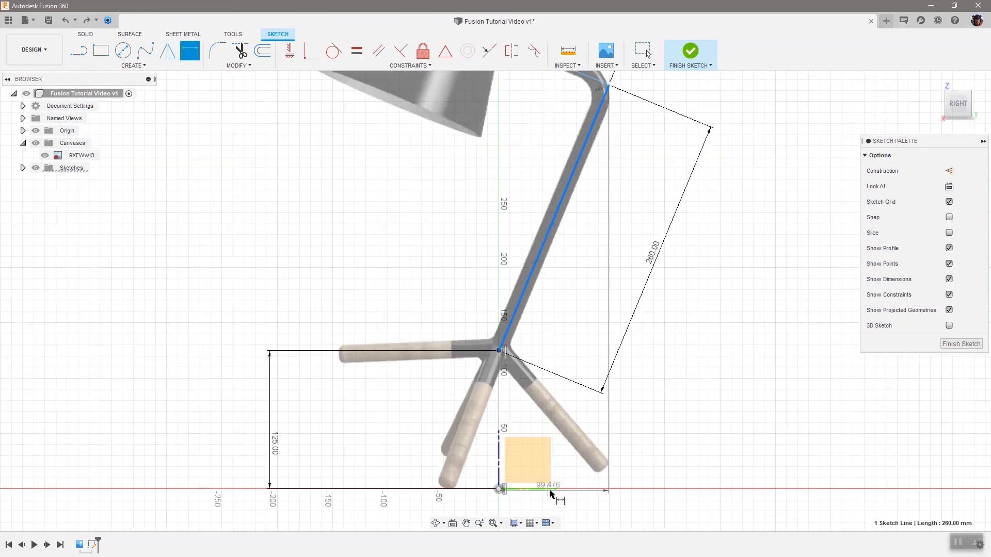
{"action": "scroll", "coordinate": [550, 492], "scroll_direction": "up", "scroll_amount": 3}
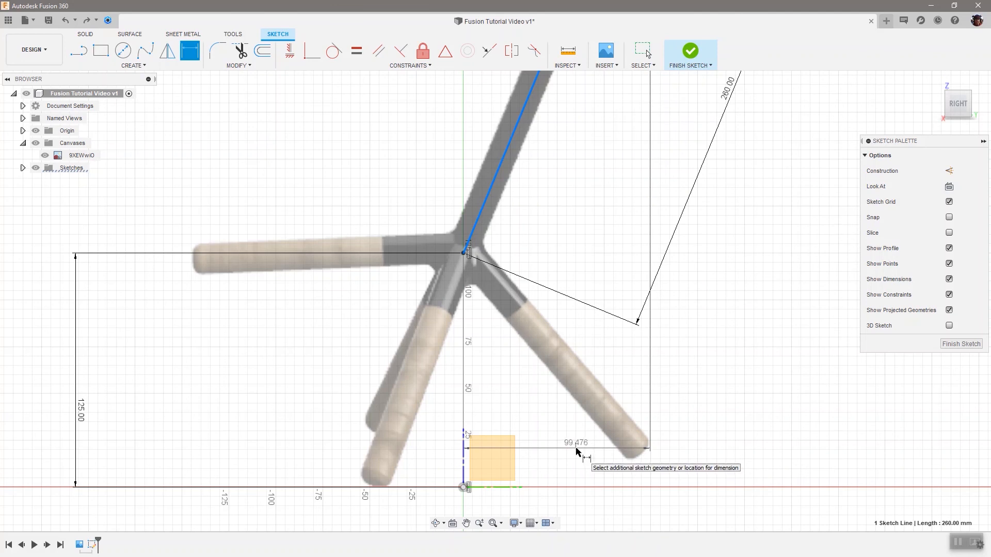
{"action": "key", "text": "Escape"}
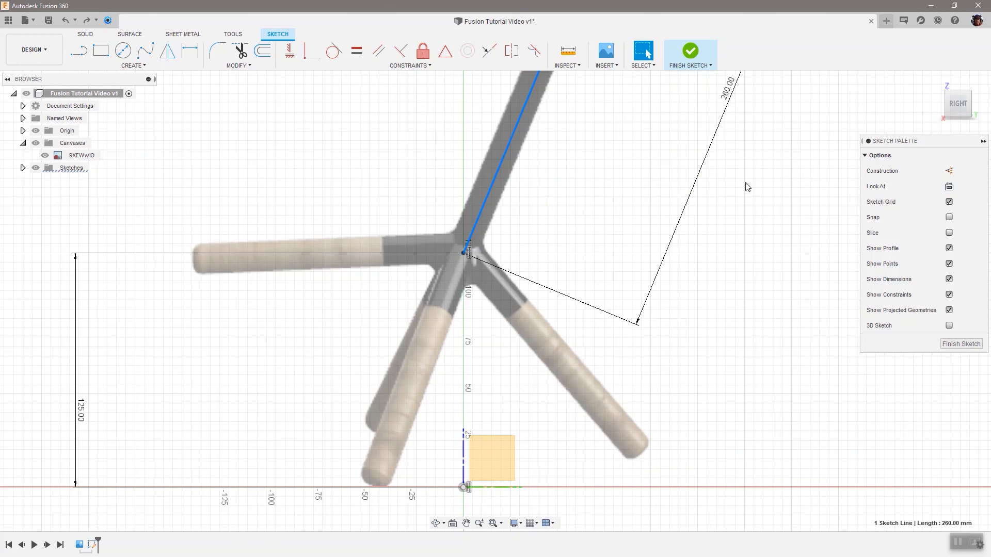
Project the XY plane into the sketch as a linked reference line at the lamp's base, and inspect it up close
{"action": "left_click_drag", "start_coordinate": [935, 107], "coordinate": [918, 123]}
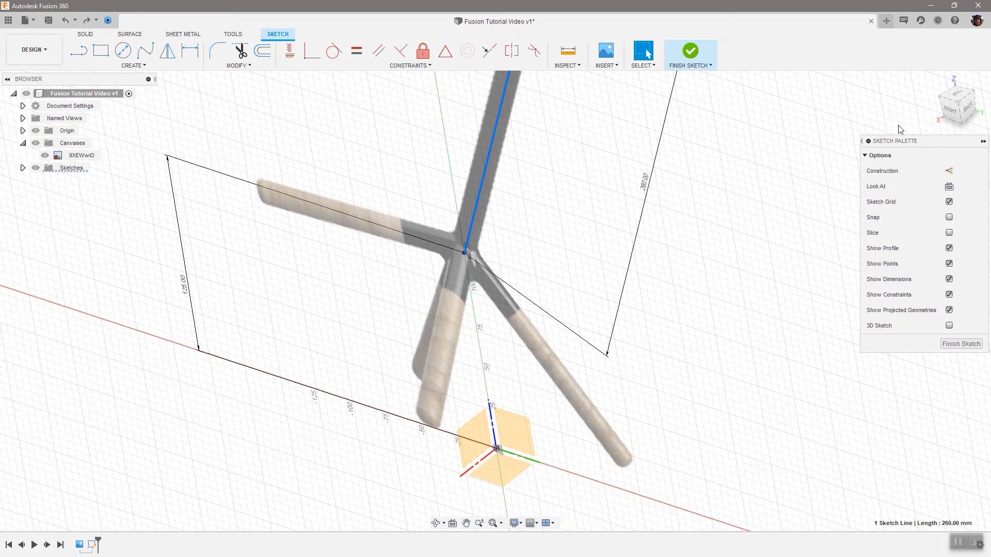
{"action": "left_click", "coordinate": [950, 110]}
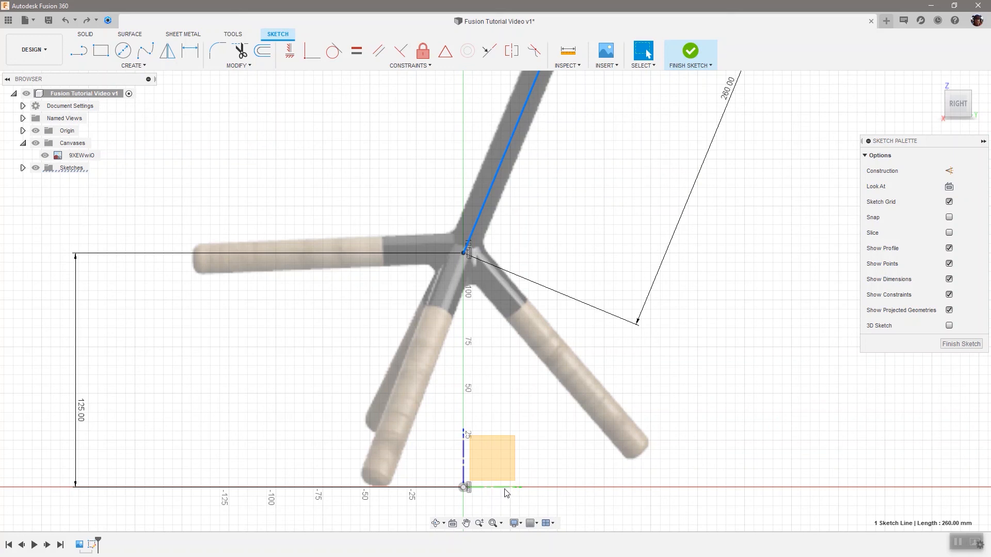
{"action": "left_click", "coordinate": [135, 66]}
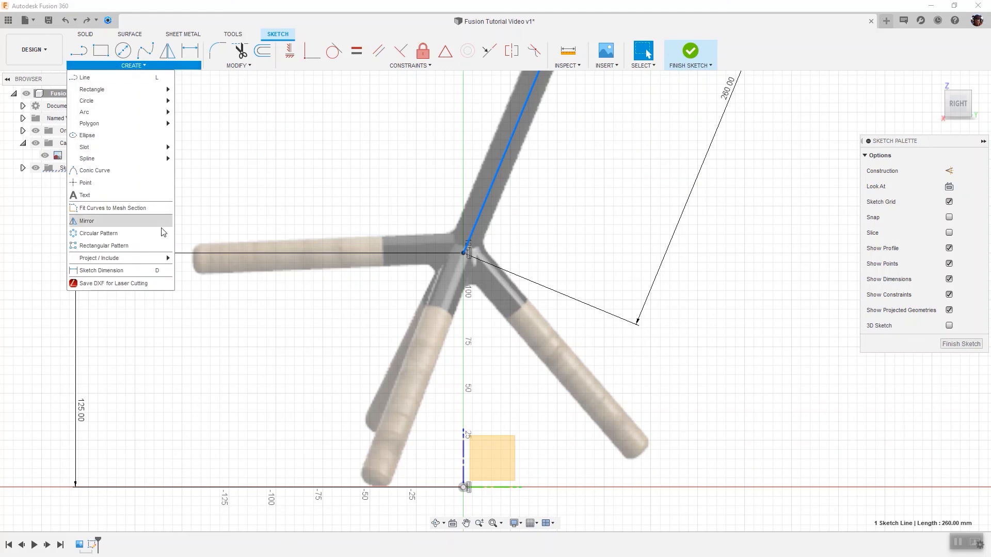
{"action": "mouse_move", "coordinate": [139, 259]}
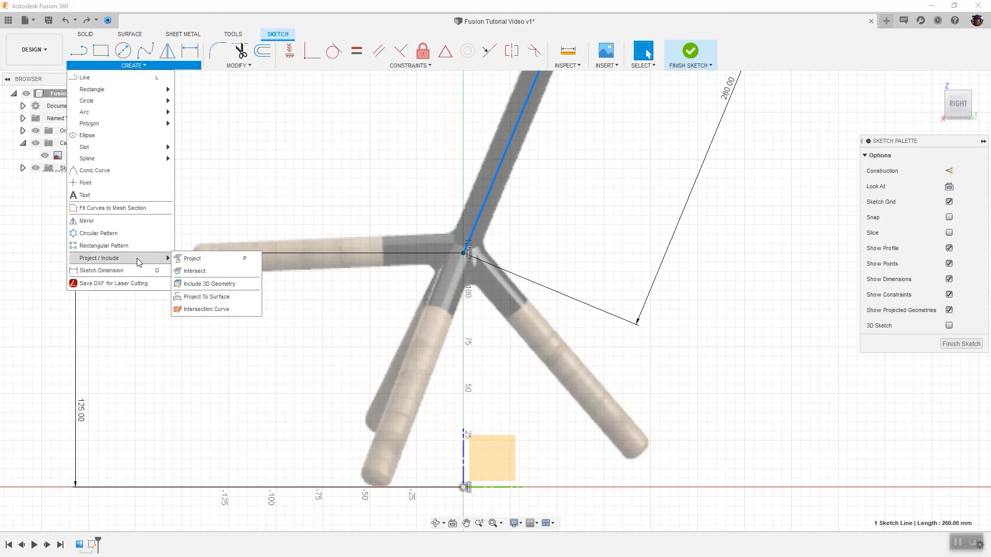
{"action": "left_click", "coordinate": [202, 260]}
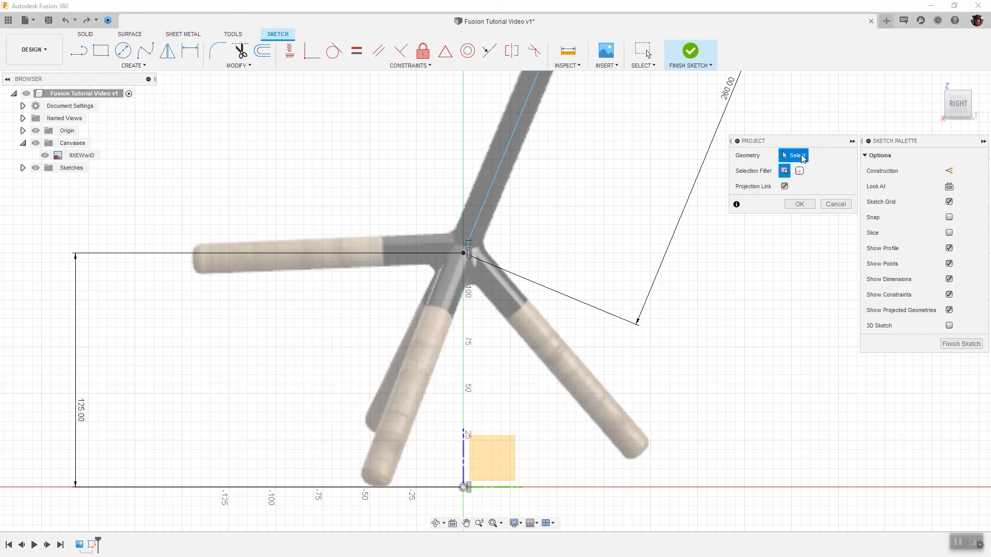
{"action": "left_click", "coordinate": [497, 488]}
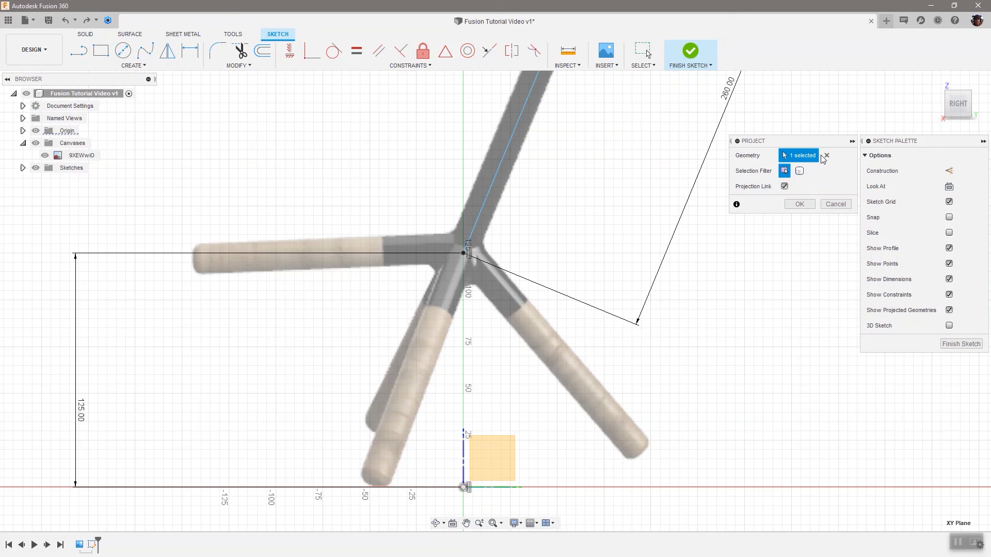
{"action": "left_click", "coordinate": [801, 205]}
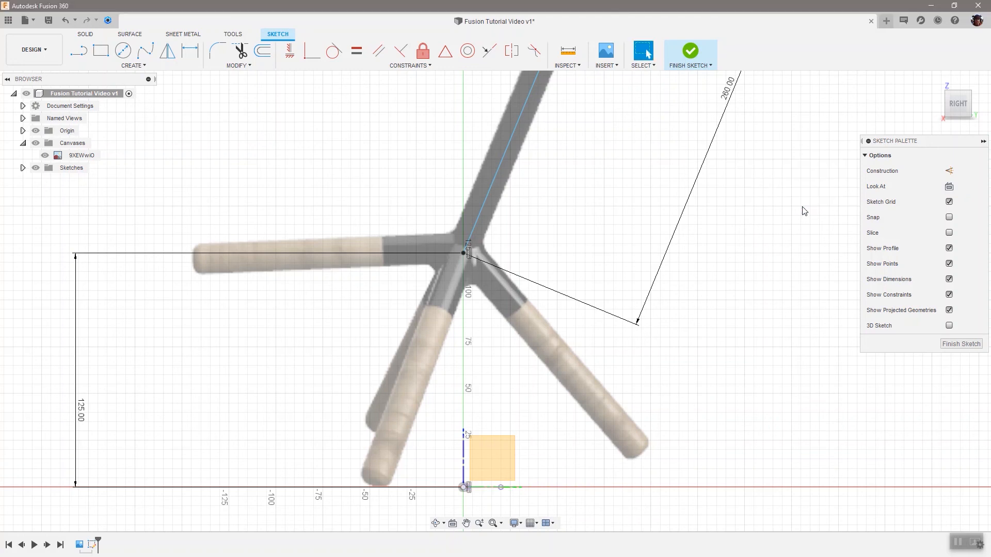
{"action": "scroll", "coordinate": [482, 501], "scroll_direction": "up", "scroll_amount": 4}
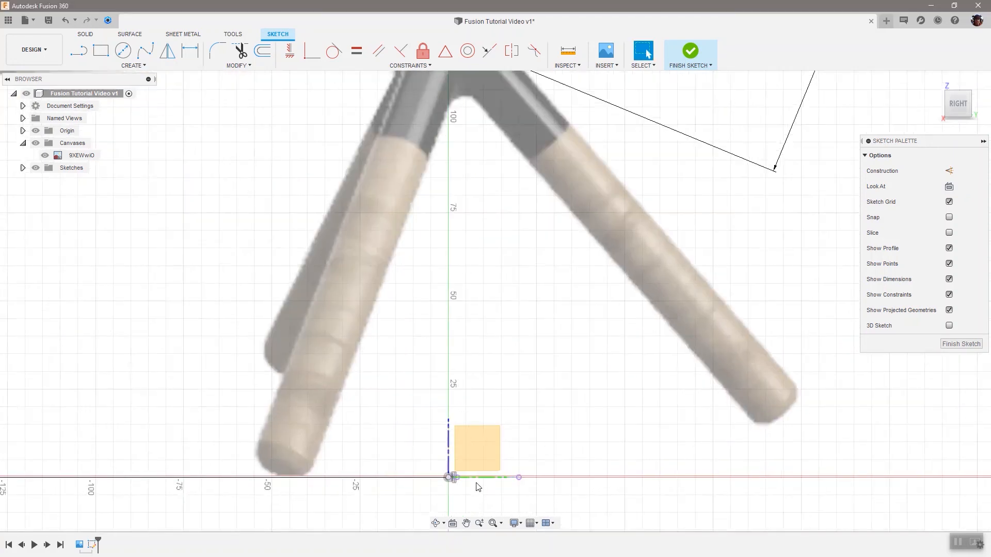
{"action": "scroll", "coordinate": [476, 484], "scroll_direction": "up", "scroll_amount": 6}
{"action": "scroll", "coordinate": [444, 472], "scroll_direction": "up", "scroll_amount": 2}
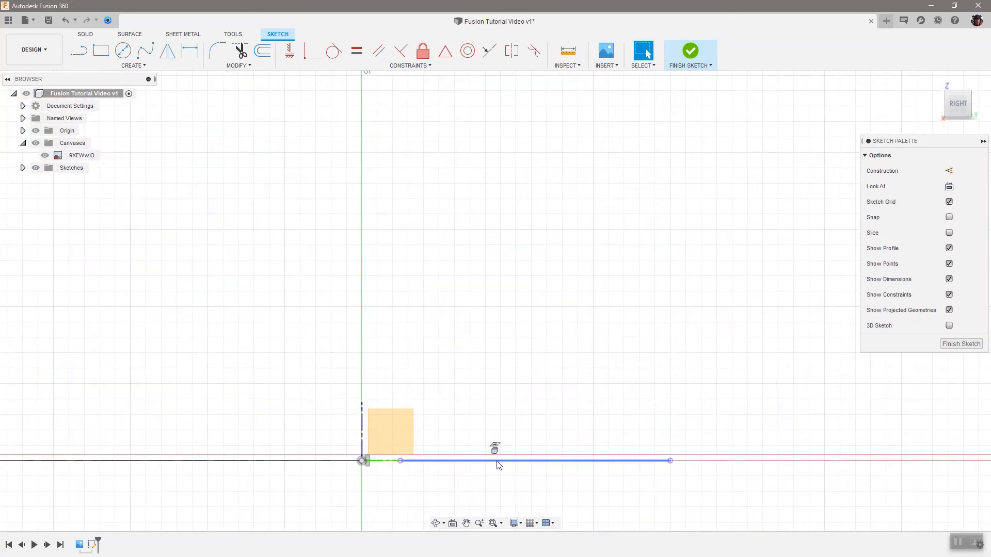
{"action": "scroll", "coordinate": [498, 465], "scroll_direction": "down", "scroll_amount": 6}
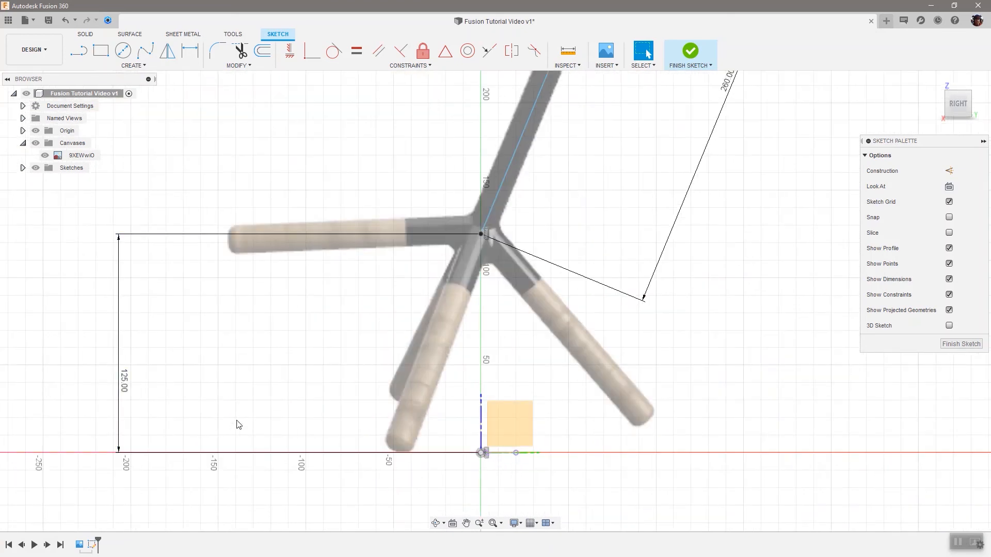
Dimension the angle between the stem line and the projected XY plane line as 67 degrees, placed beside the stem
{"action": "left_click", "coordinate": [143, 66]}
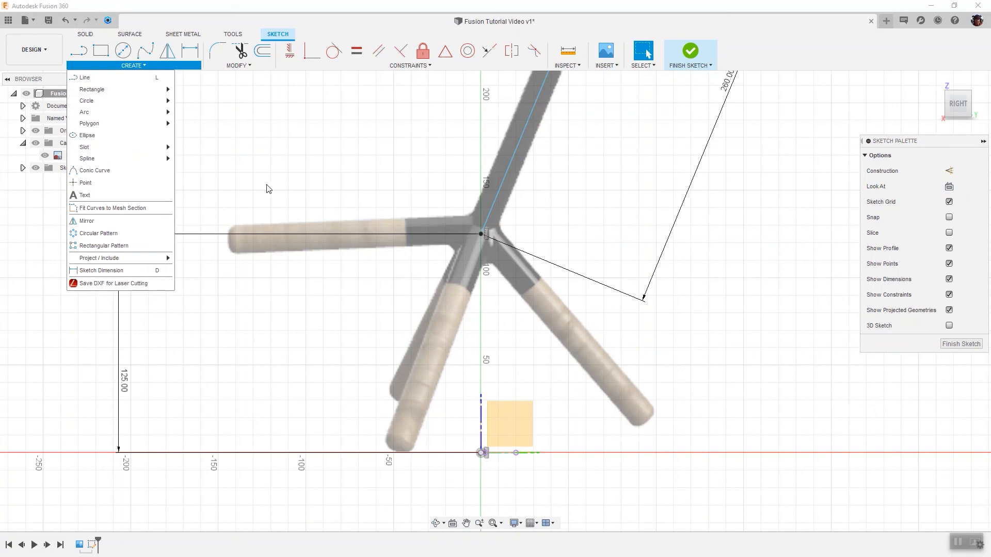
{"action": "left_click", "coordinate": [126, 272]}
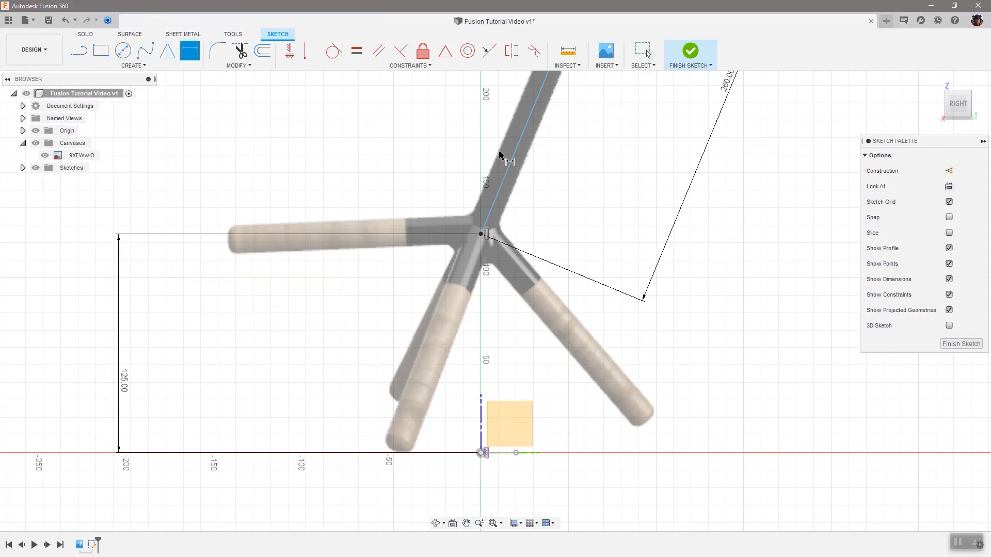
{"action": "left_click", "coordinate": [518, 146]}
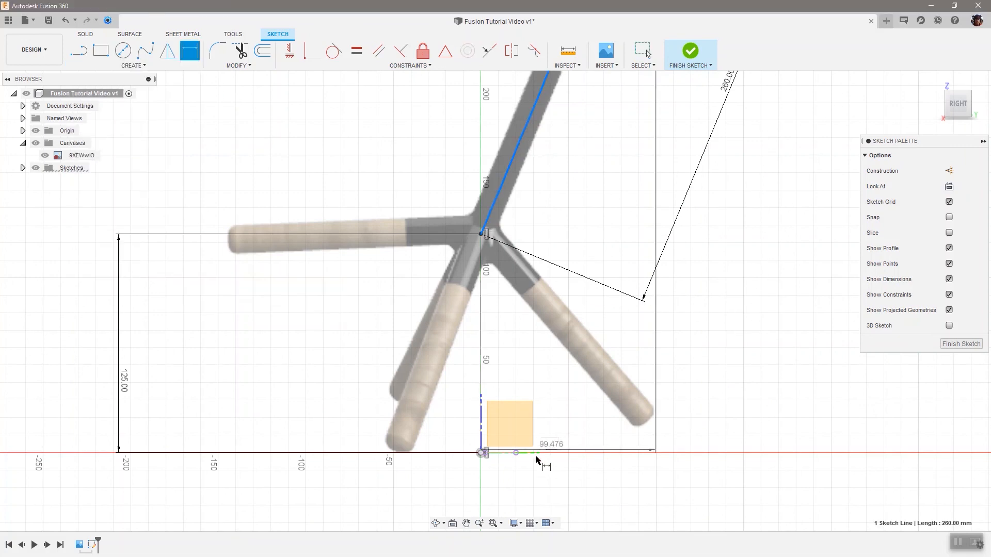
{"action": "scroll", "coordinate": [522, 460], "scroll_direction": "up", "scroll_amount": 2}
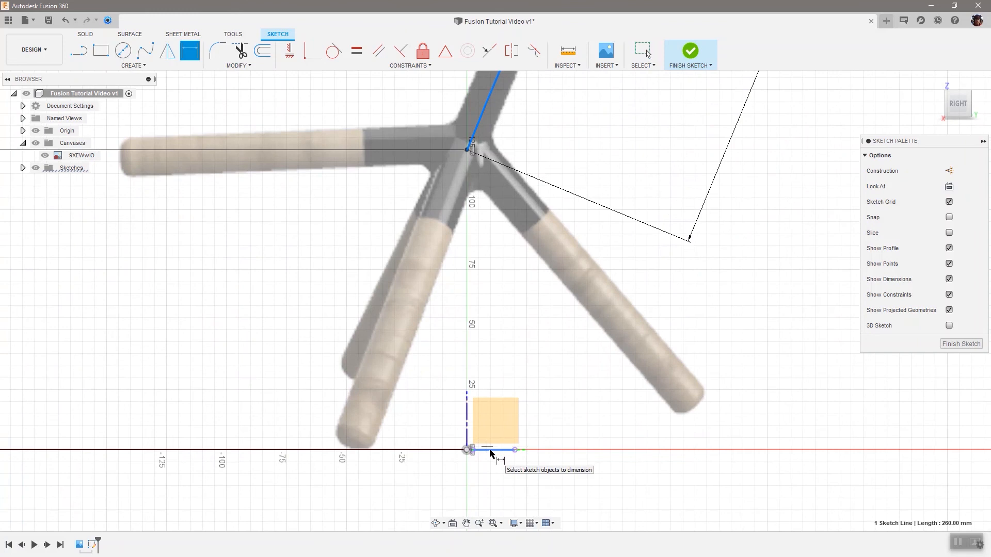
{"action": "left_click", "coordinate": [491, 450]}
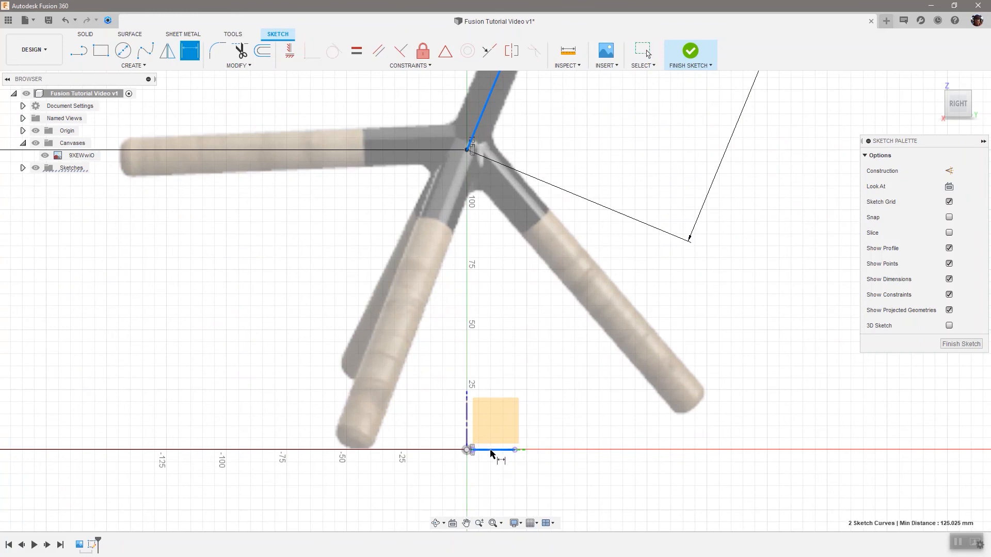
{"action": "scroll", "coordinate": [632, 405], "scroll_direction": "down", "scroll_amount": 4}
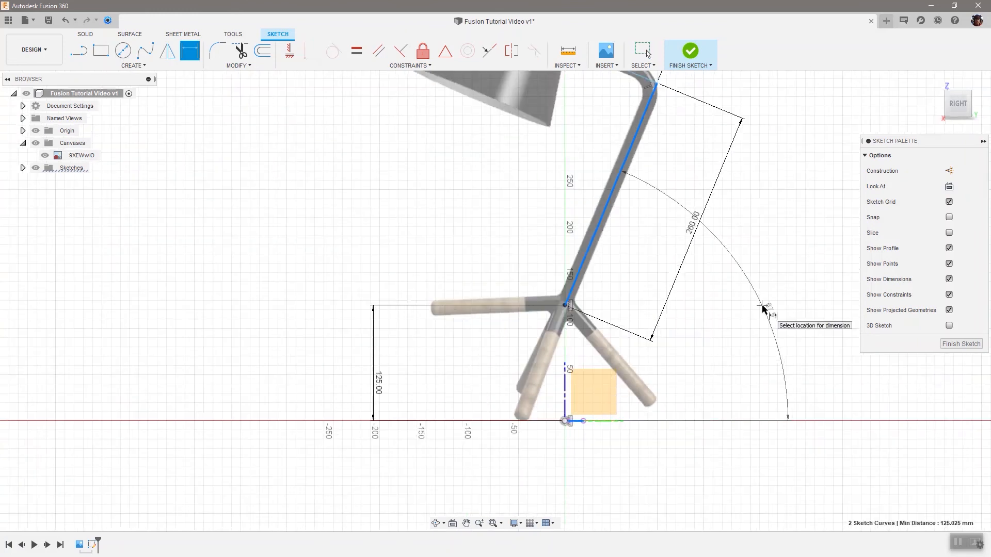
{"action": "left_click", "coordinate": [730, 326]}
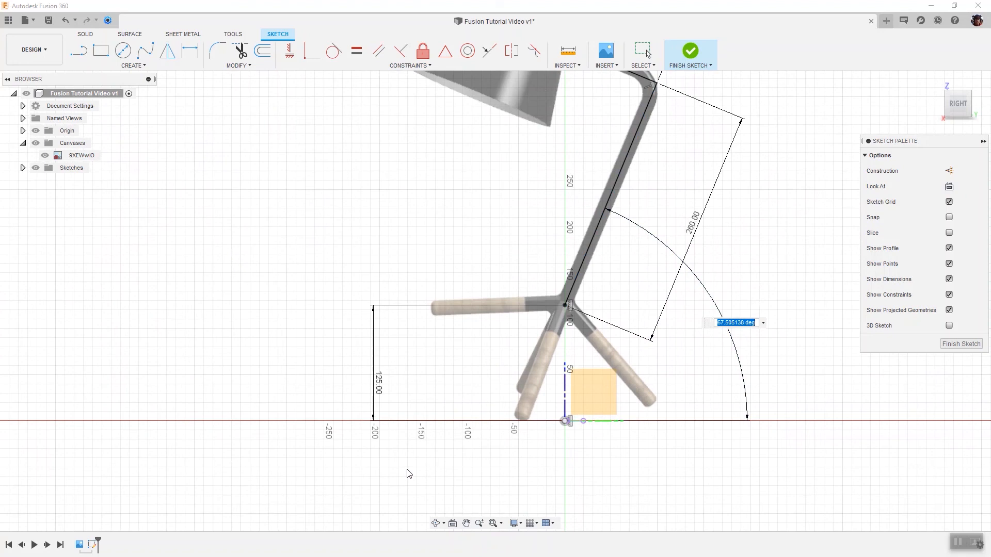
{"action": "type", "text": "67"}
{"action": "key", "text": "Return"}
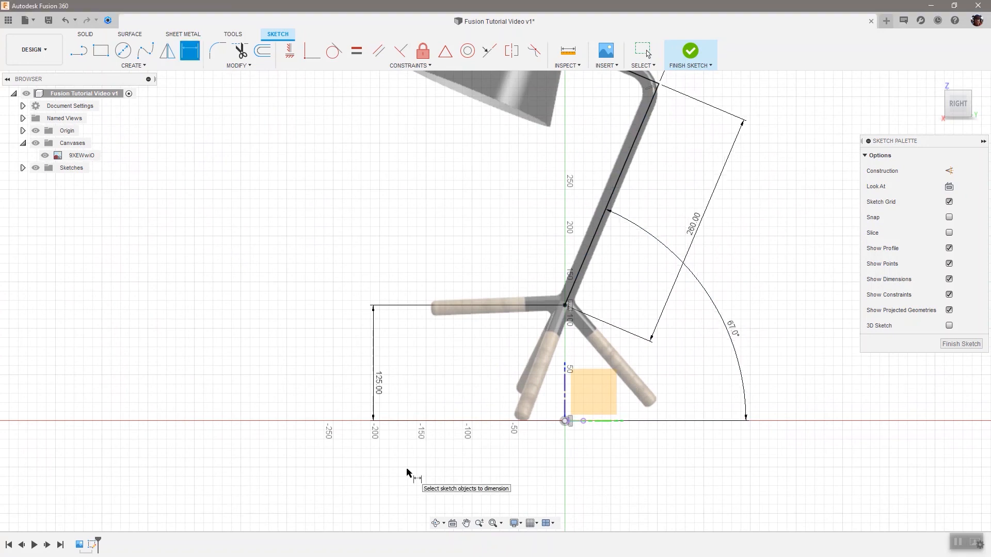
{"action": "scroll", "coordinate": [406, 473], "scroll_direction": "down", "scroll_amount": 5}
{"action": "scroll", "coordinate": [429, 432], "scroll_direction": "up", "scroll_amount": 3}
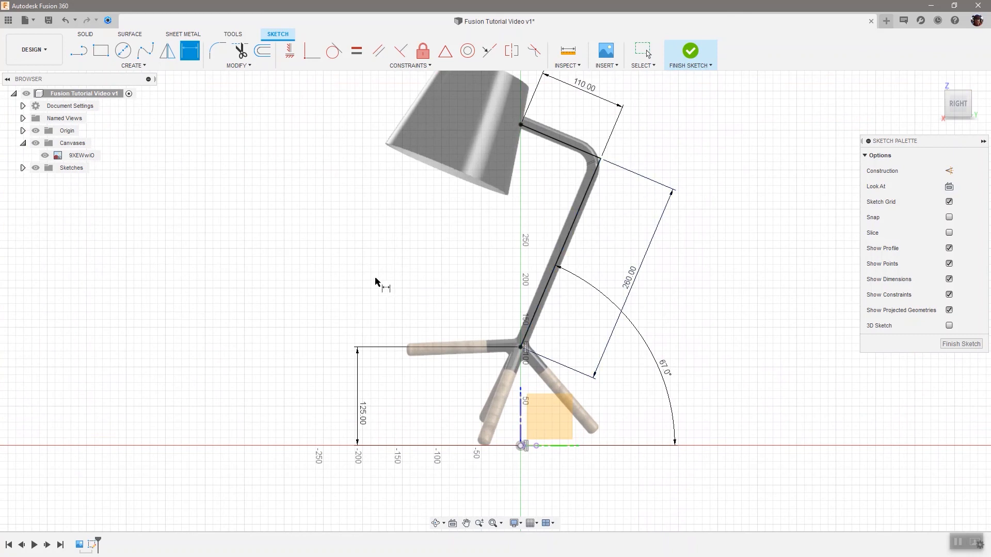
{"action": "key", "text": "Escape"}
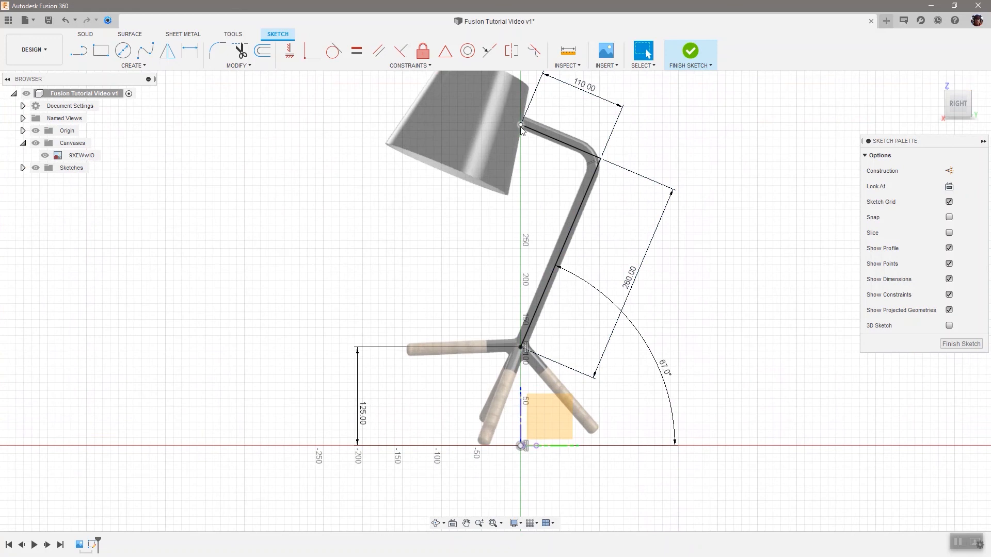
Try moving the arm and stem geometry to test that it is fixed, and expand the Sketches folder to check Sketch1's status
{"action": "left_click", "coordinate": [522, 125]}
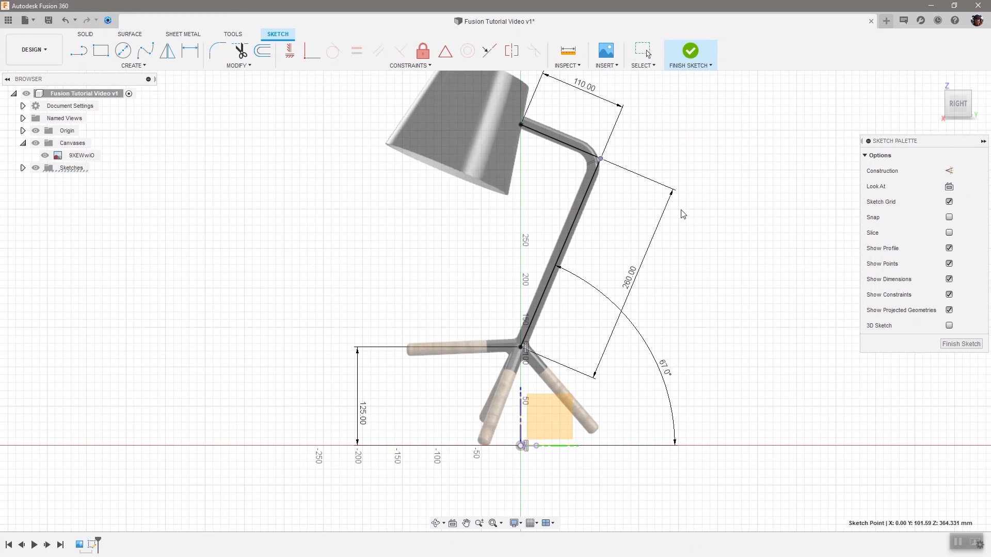
{"action": "left_click", "coordinate": [560, 264]}
{"action": "key", "text": "Escape"}
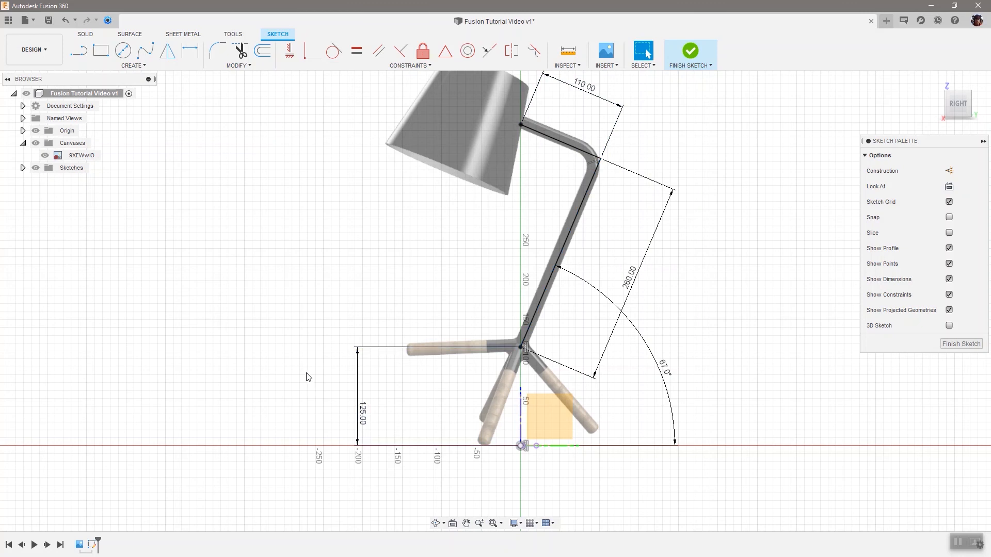
{"action": "left_click", "coordinate": [23, 168]}
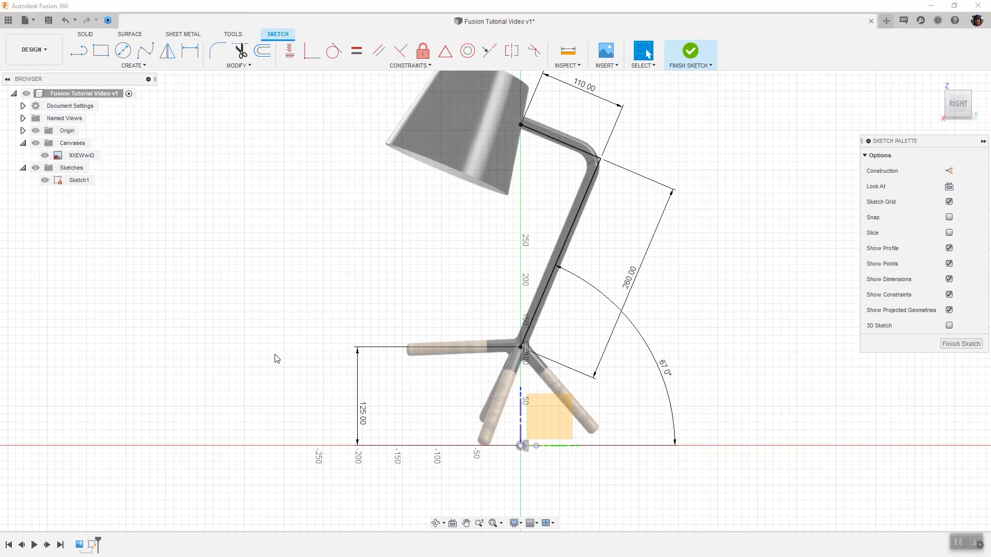
Fillet the corner between the stem line and the upper arm line with a 20 mm radius, checking it against the lamp's bend
{"action": "left_click", "coordinate": [235, 66]}
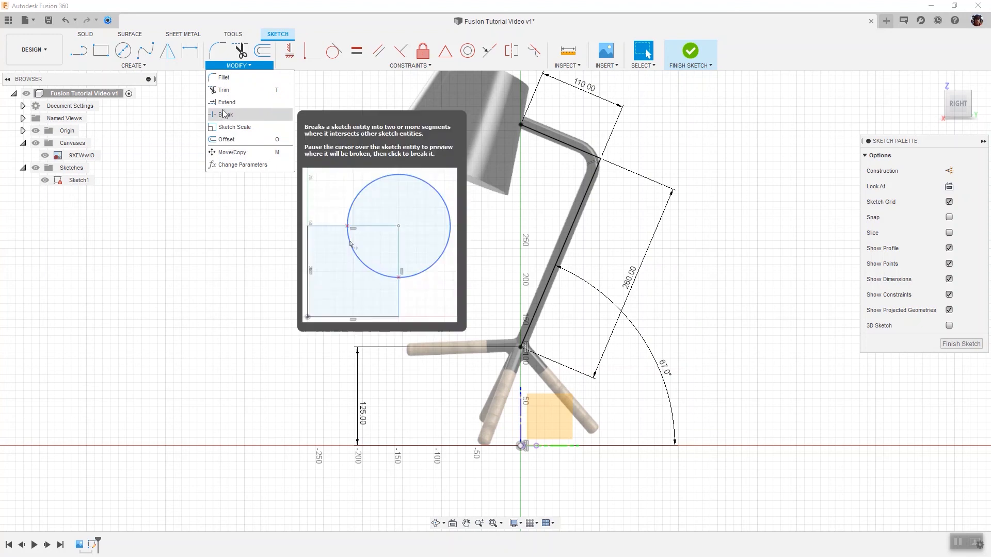
{"action": "left_click", "coordinate": [226, 79]}
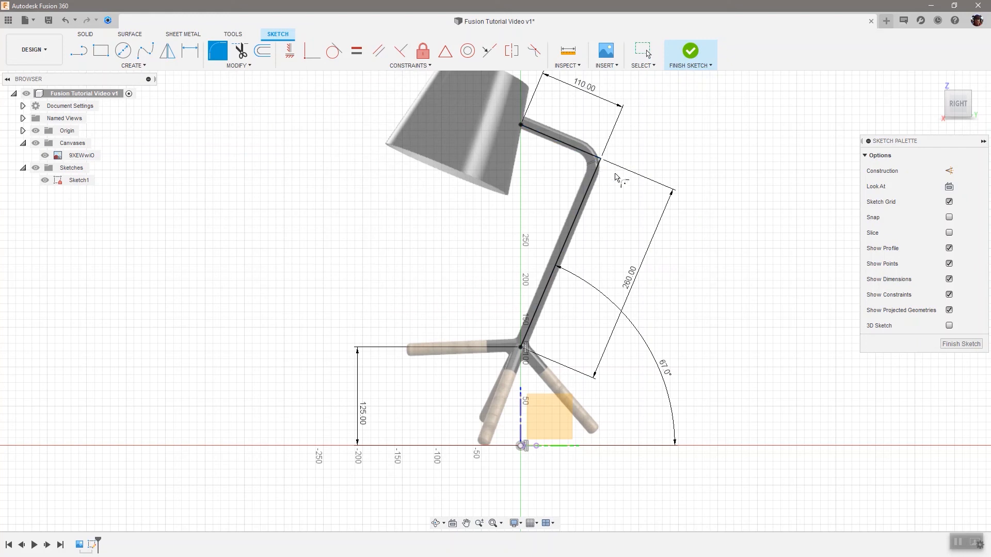
{"action": "left_click", "coordinate": [593, 177]}
{"action": "left_click", "coordinate": [598, 159]}
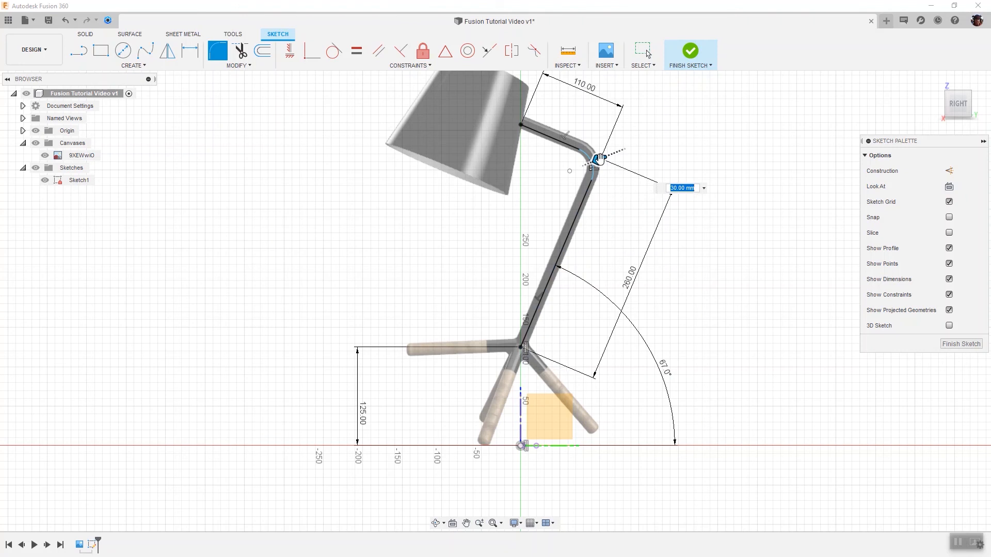
{"action": "mouse_move", "coordinate": [598, 160]}
{"action": "left_mouse_down"}
{"action": "mouse_move", "coordinate": [583, 161]}
{"action": "mouse_move", "coordinate": [602, 158]}
{"action": "left_mouse_up"}
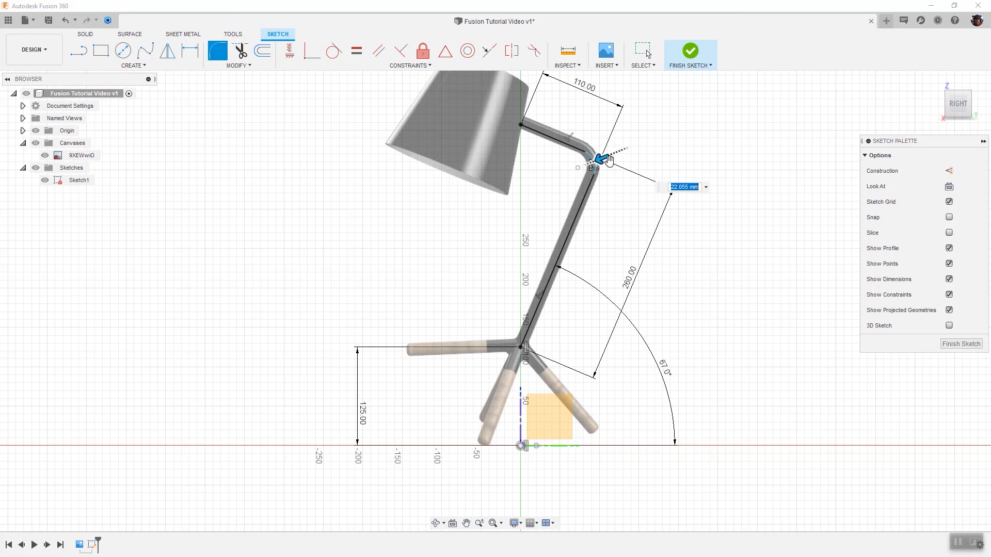
{"action": "type", "text": "20"}
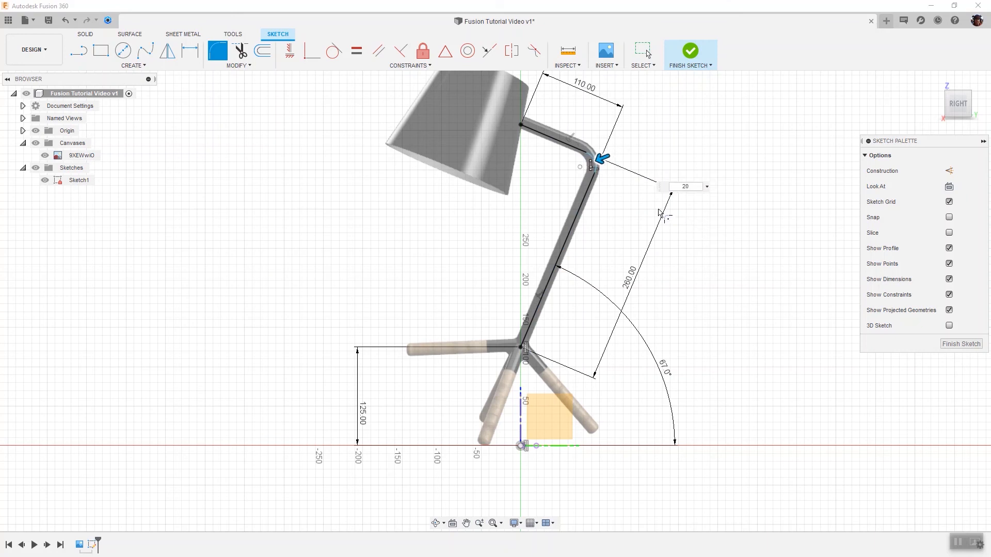
{"action": "scroll", "coordinate": [619, 183], "scroll_direction": "up", "scroll_amount": 3}
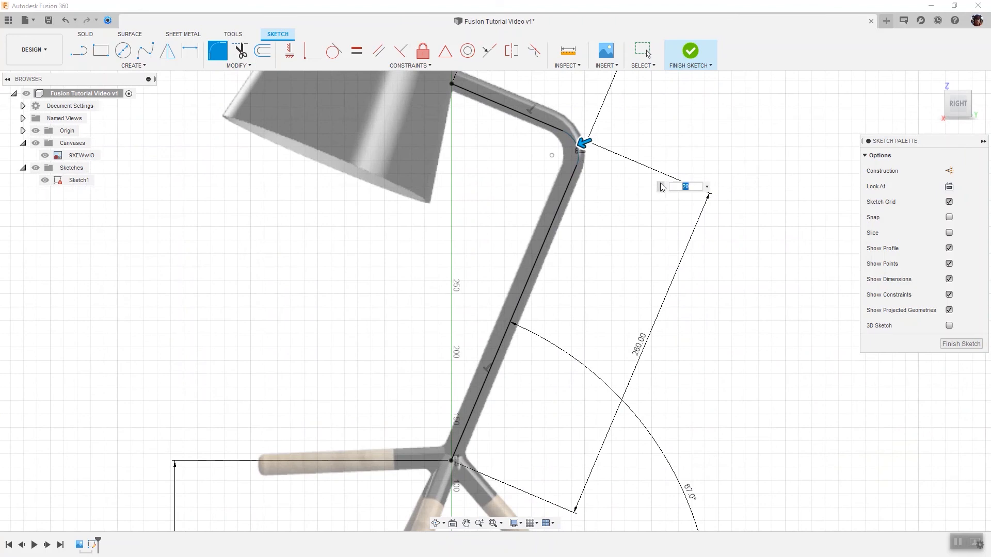
{"action": "type", "text": "25"}
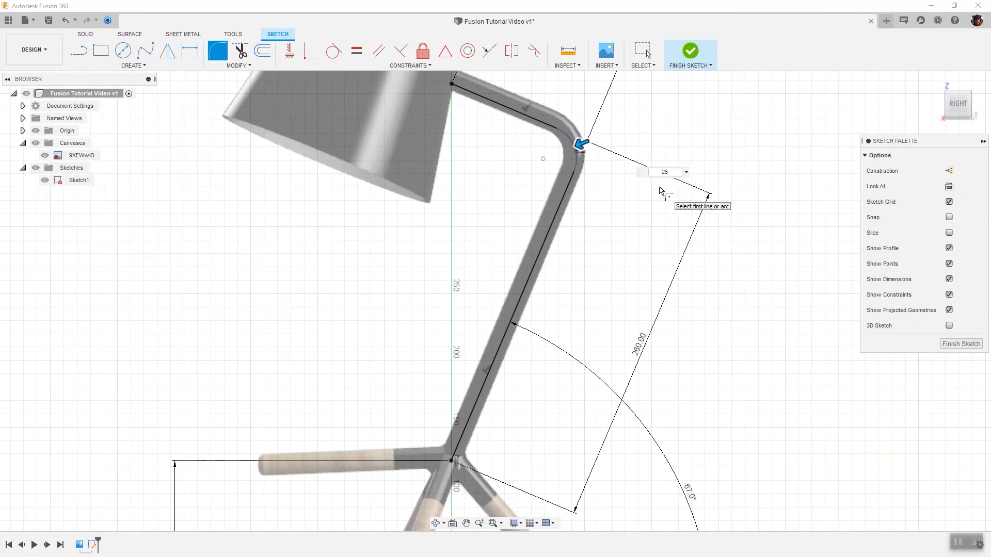
{"action": "left_click", "coordinate": [668, 171]}
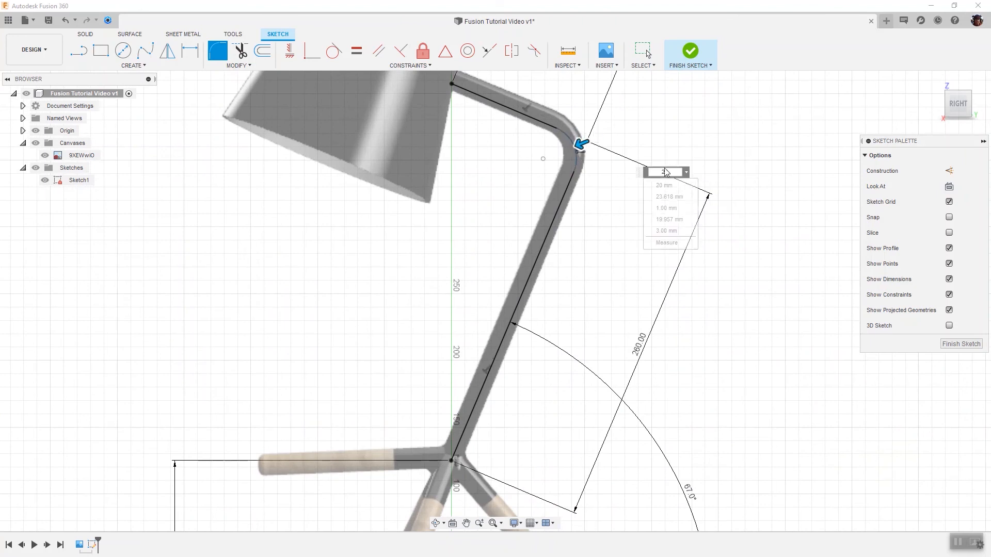
{"action": "left_click", "coordinate": [672, 171]}
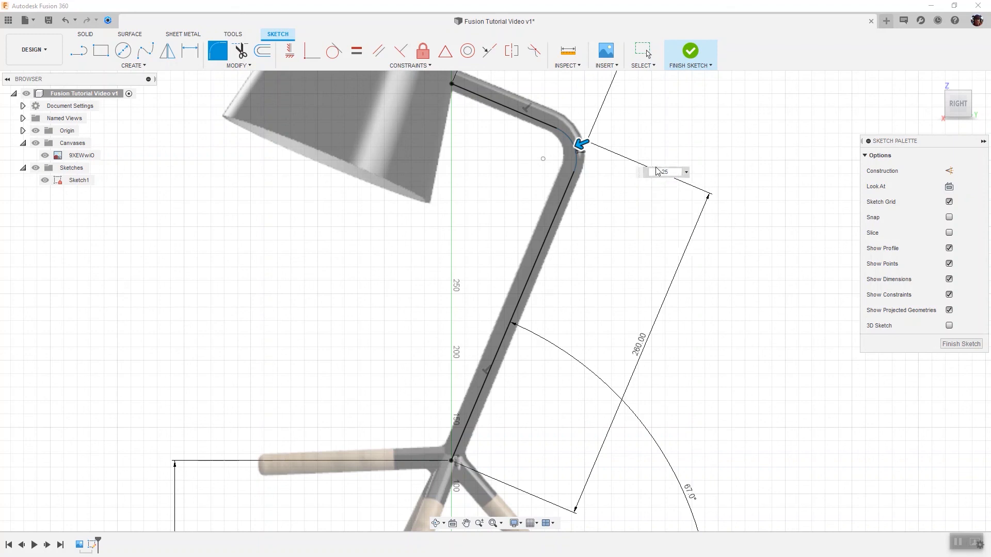
{"action": "type", "text": "20"}
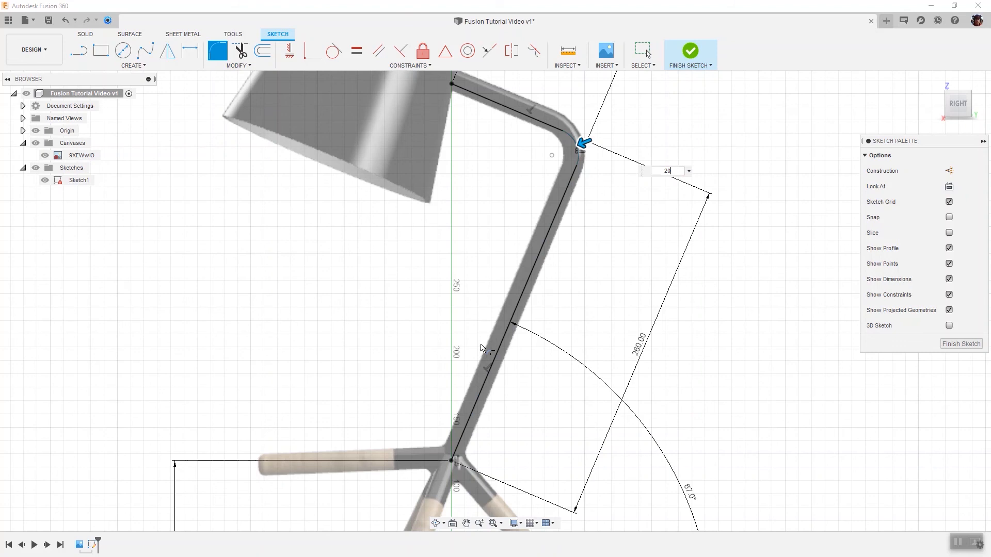
{"action": "scroll", "coordinate": [481, 347], "scroll_direction": "down", "scroll_amount": 2}
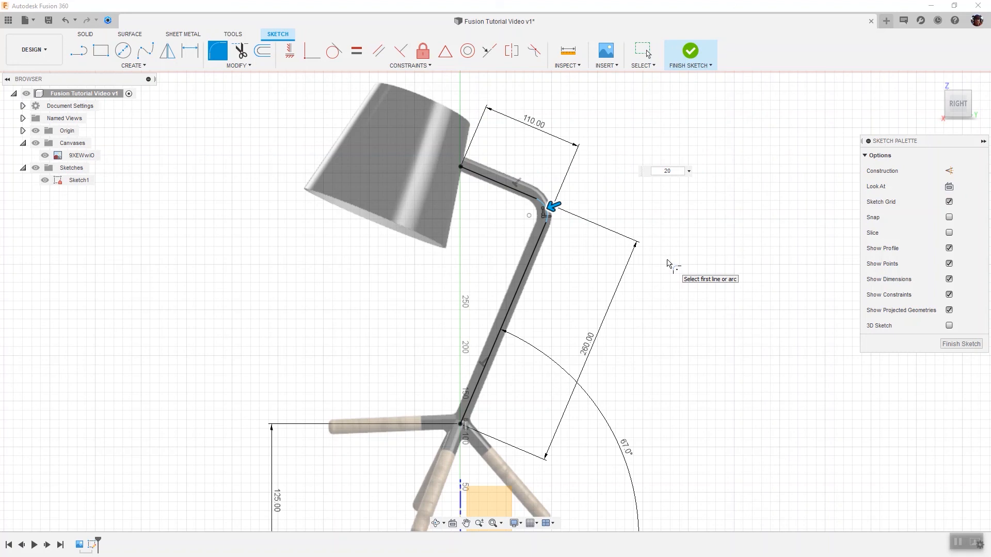
{"action": "key", "text": "Return"}
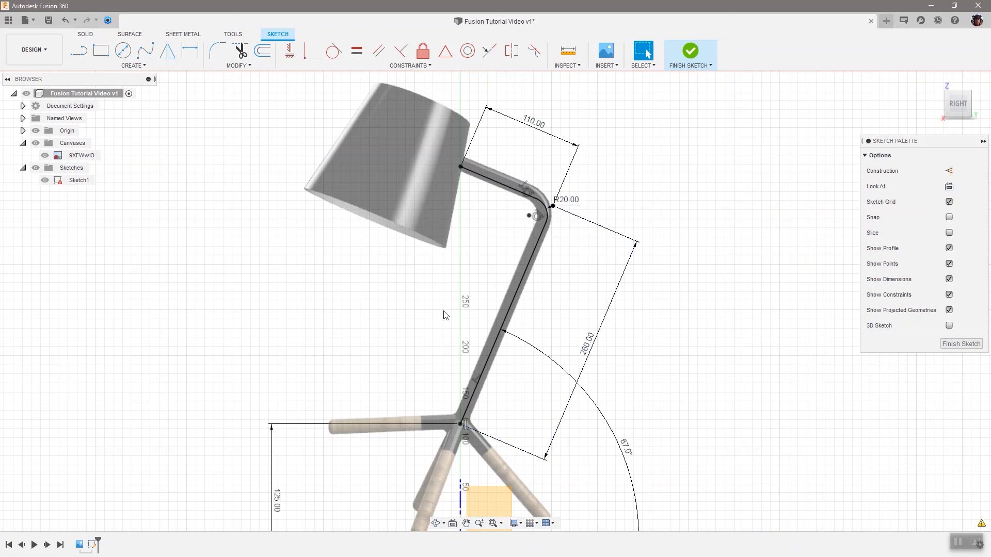
Examine the rounded bend up close and compare the whole stem and arm sketch with the lamp image
{"action": "scroll", "coordinate": [546, 209], "scroll_direction": "up", "scroll_amount": 2}
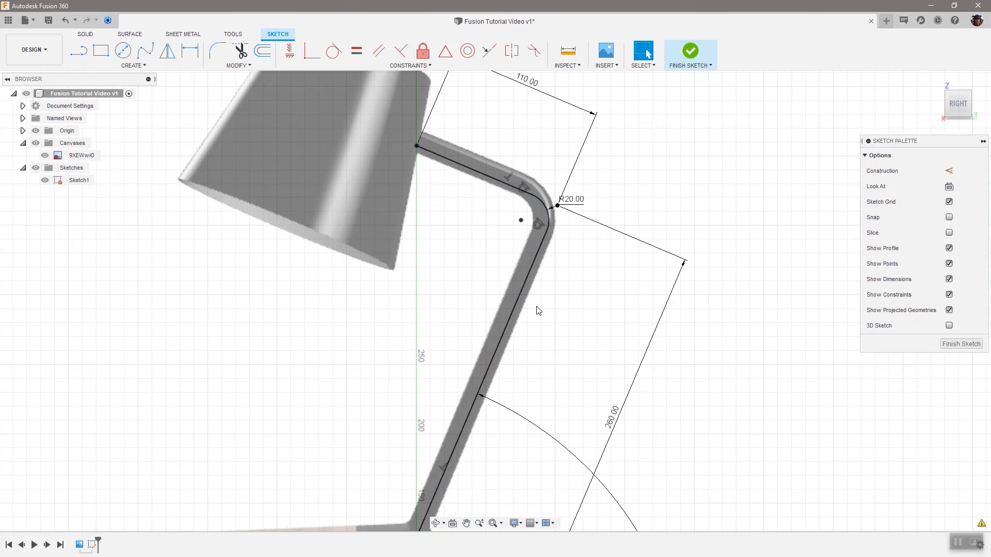
{"action": "scroll", "coordinate": [537, 310], "scroll_direction": "down", "scroll_amount": 2}
{"action": "scroll", "coordinate": [483, 417], "scroll_direction": "up", "scroll_amount": 1}
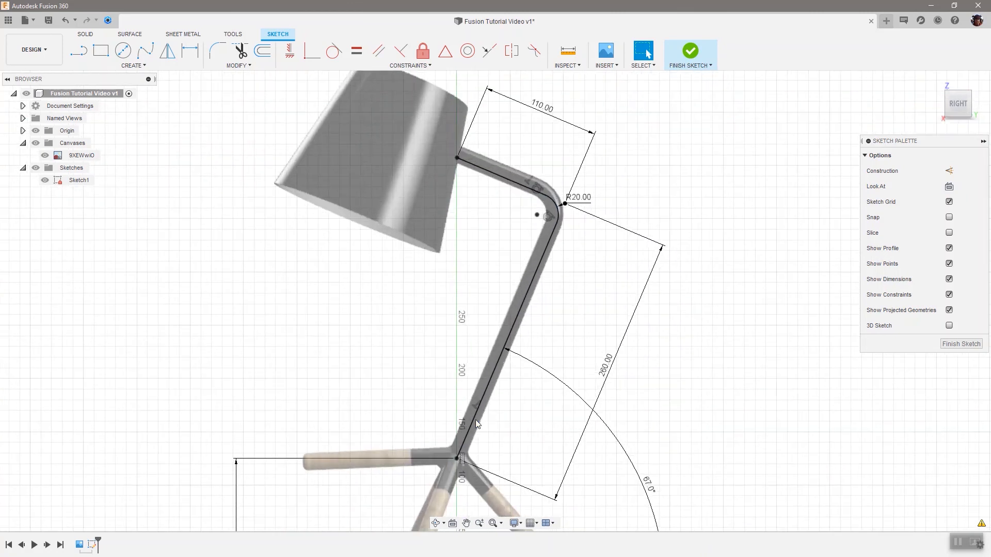
{"action": "scroll", "coordinate": [475, 407], "scroll_direction": "down", "scroll_amount": 2}
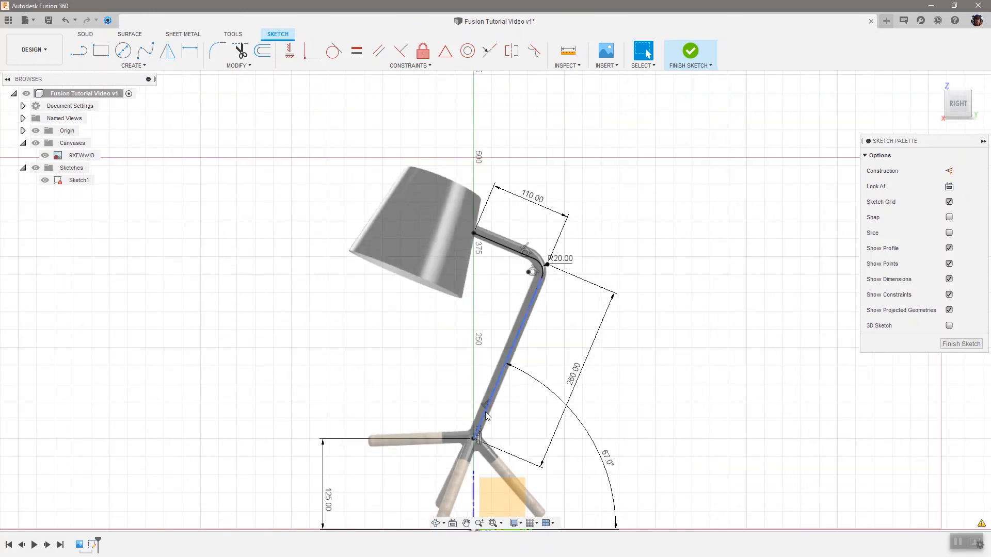
{"action": "scroll", "coordinate": [484, 431], "scroll_direction": "down", "scroll_amount": 2}
{"action": "scroll", "coordinate": [466, 496], "scroll_direction": "up", "scroll_amount": 3}
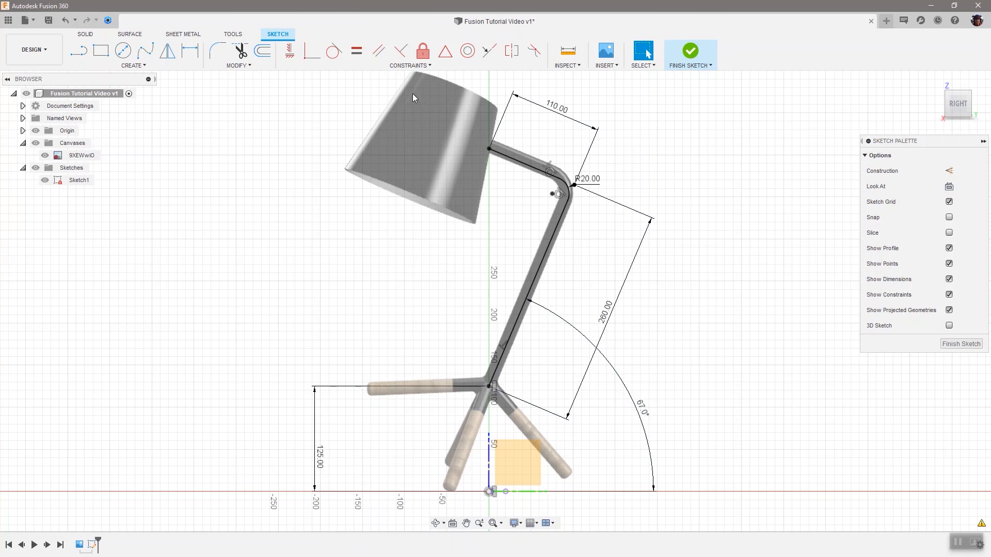
{"action": "scroll", "coordinate": [425, 172], "scroll_direction": "down", "scroll_amount": 3}
{"action": "scroll", "coordinate": [479, 101], "scroll_direction": "up", "scroll_amount": 2}
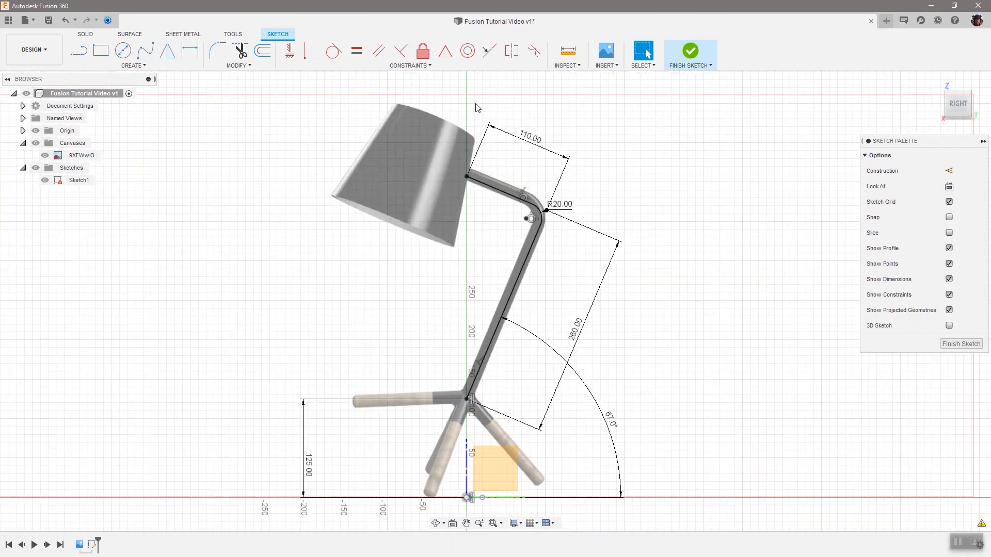
Draw a closed four-sided line outline around the lampshade's corners, with a bottom edge about 173 mm long
{"action": "left_click", "coordinate": [134, 65]}
{"action": "left_click", "coordinate": [105, 77]}
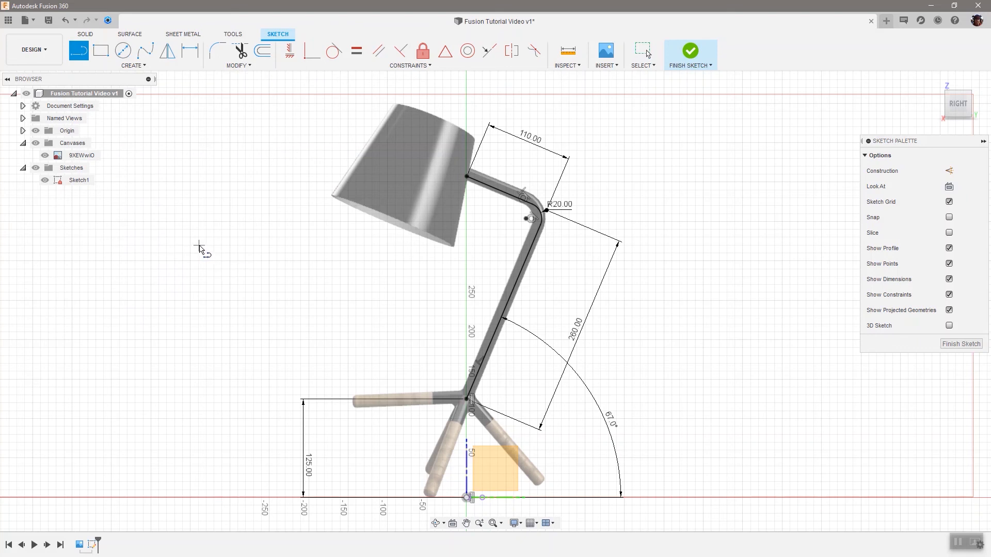
{"action": "left_click", "coordinate": [392, 104]}
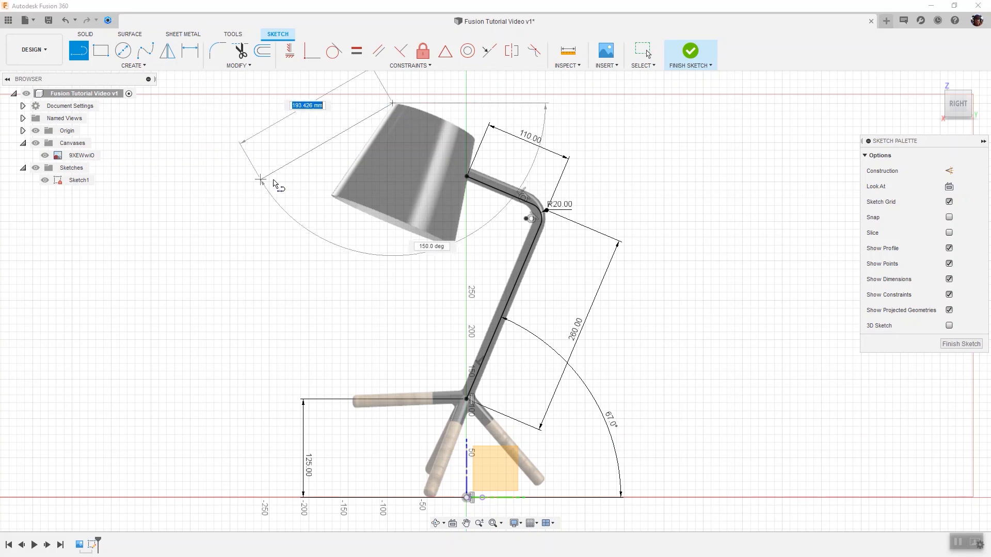
{"action": "left_click", "coordinate": [332, 194]}
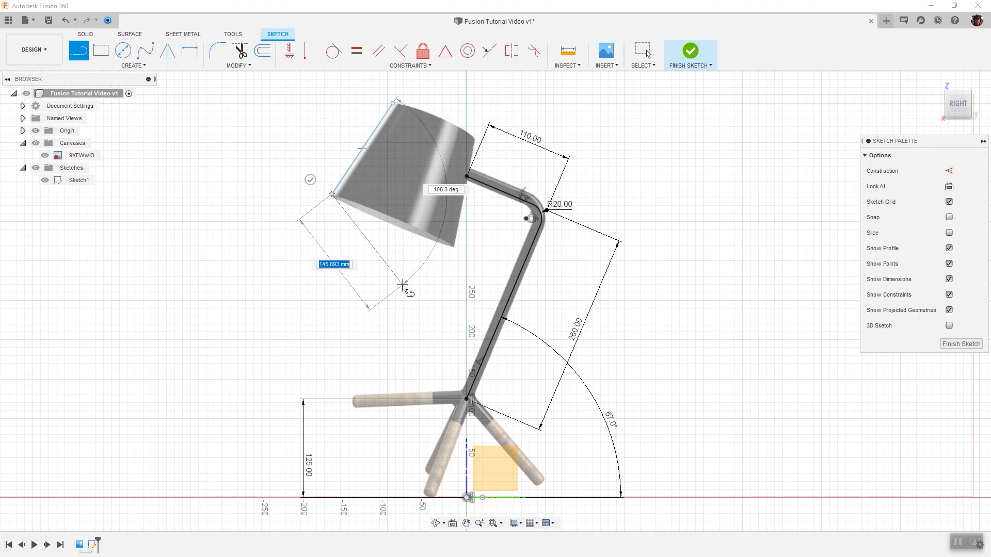
{"action": "left_click", "coordinate": [455, 246]}
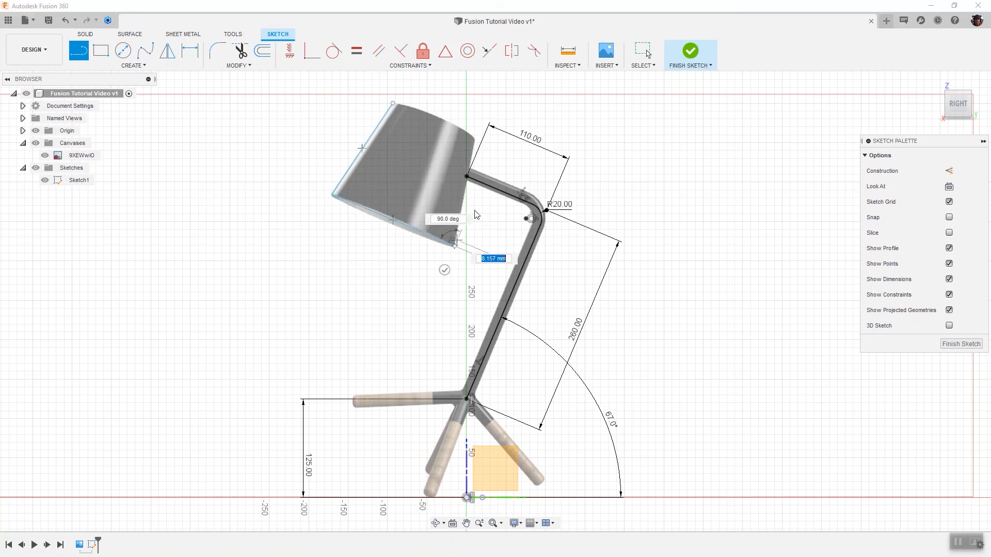
{"action": "left_click", "coordinate": [475, 138]}
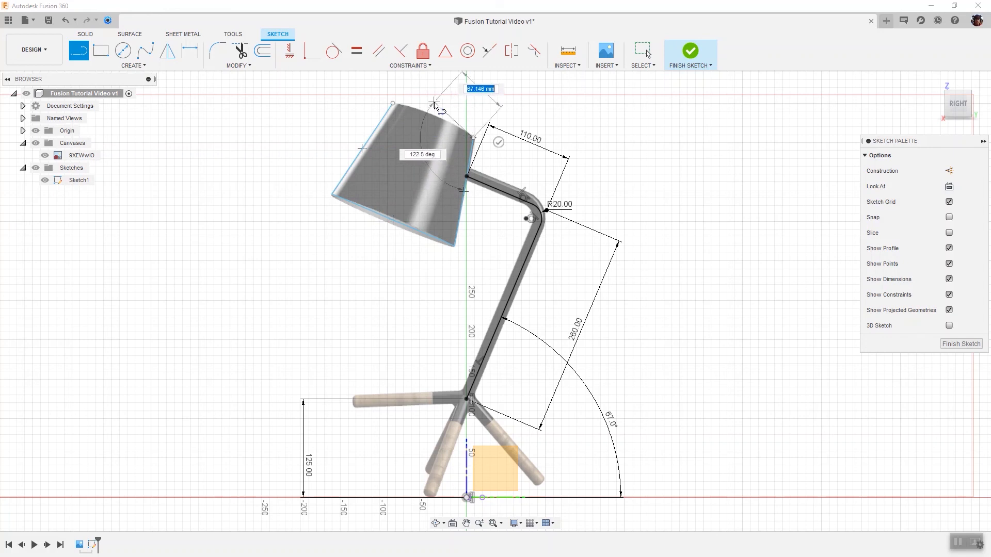
{"action": "scroll", "coordinate": [434, 104], "scroll_direction": "up", "scroll_amount": 5}
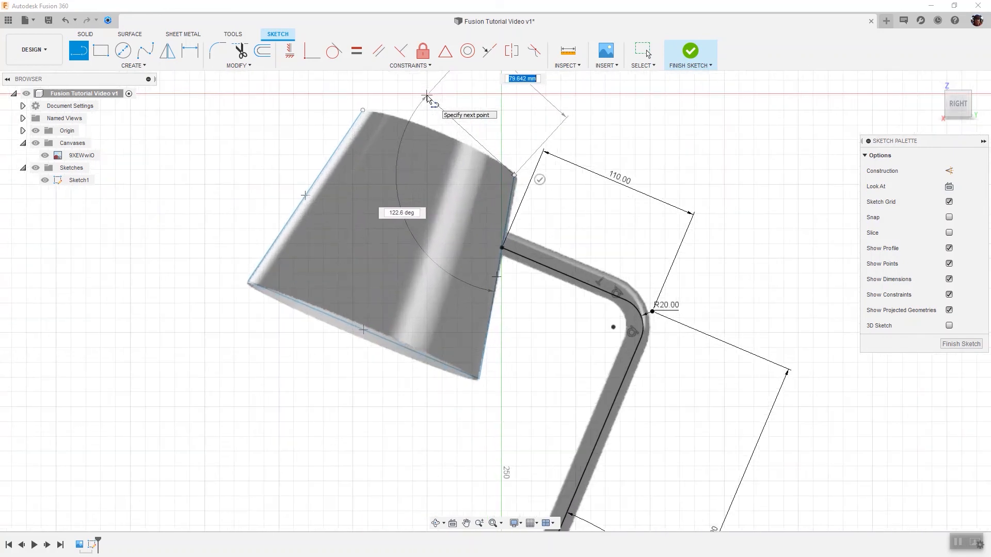
{"action": "left_click", "coordinate": [364, 112]}
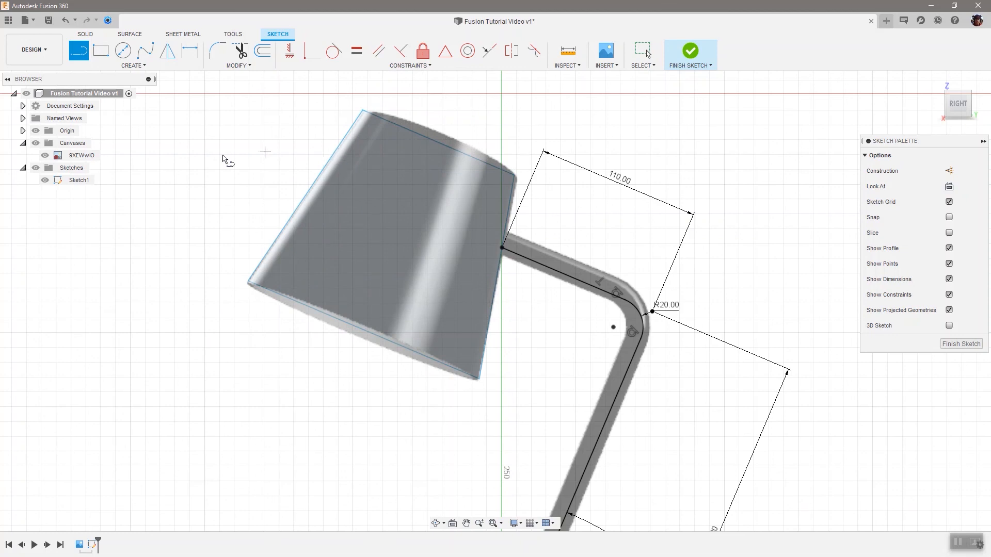
Hide the reference canvas to check that the lampshade outline forms a closed profile, and show the canvas again
{"action": "left_click", "coordinate": [45, 156]}
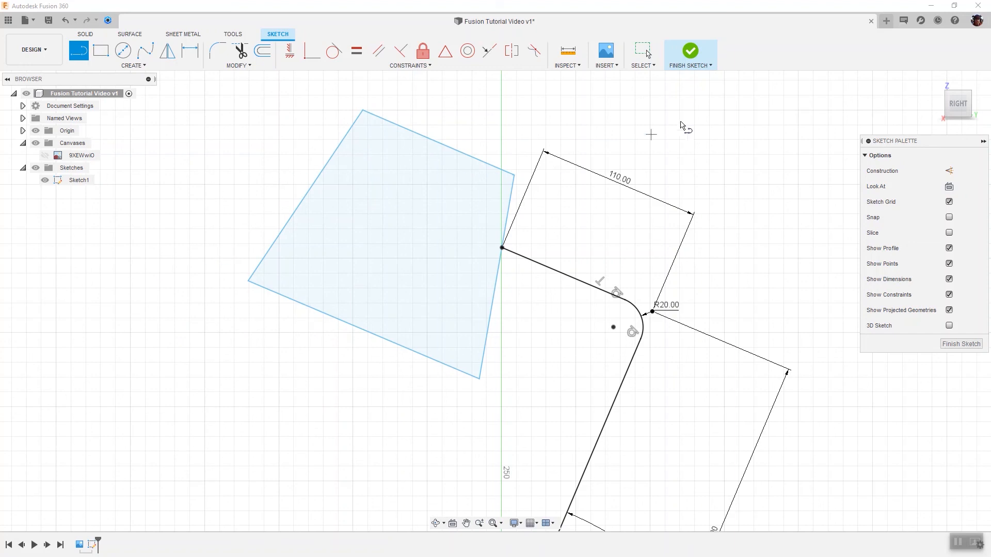
{"action": "mouse_move", "coordinate": [954, 110]}
{"action": "left_mouse_down"}
{"action": "mouse_move", "coordinate": [908, 130]}
{"action": "mouse_move", "coordinate": [961, 110]}
{"action": "left_mouse_up"}
{"action": "left_click", "coordinate": [956, 107]}
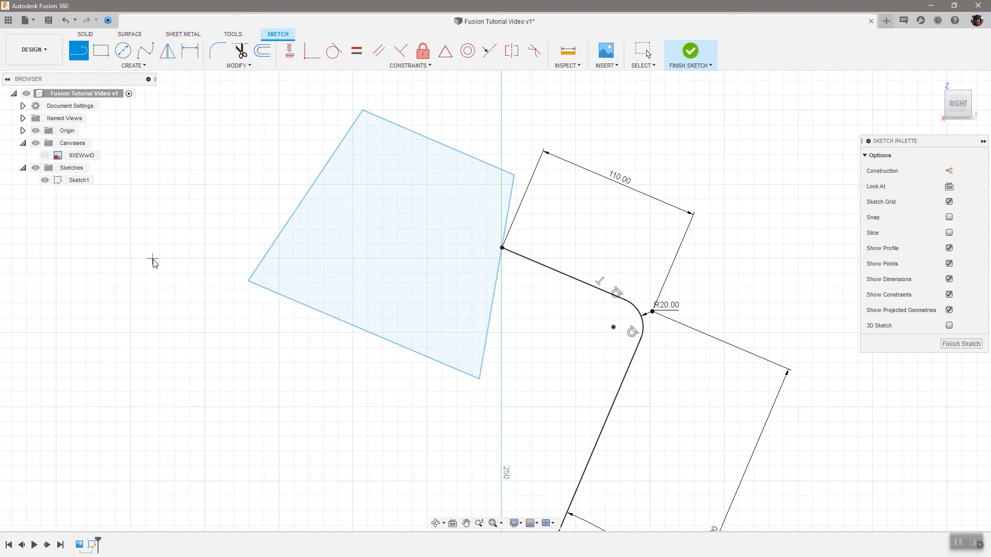
{"action": "left_click", "coordinate": [45, 156]}
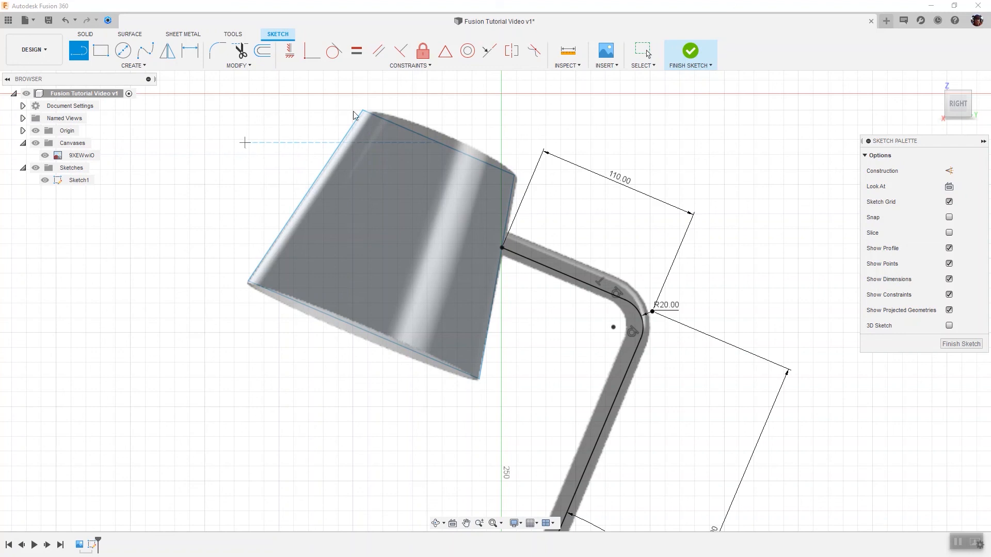
Adjust the two upper corner points of the lampshade outline to match the image, making the top edge about 110 mm long
{"action": "key", "text": "Escape"}
{"action": "left_click", "coordinate": [366, 111]}
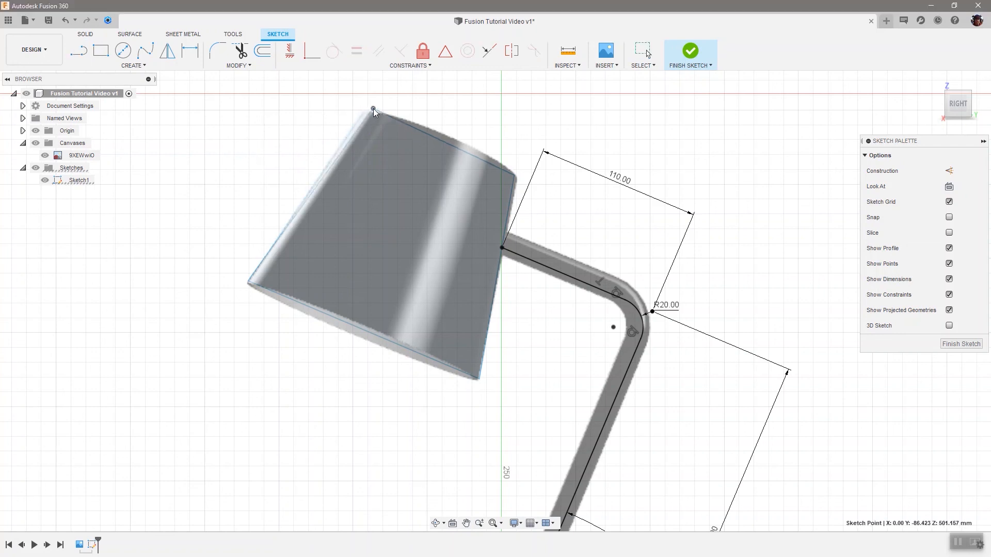
{"action": "left_click", "coordinate": [516, 174]}
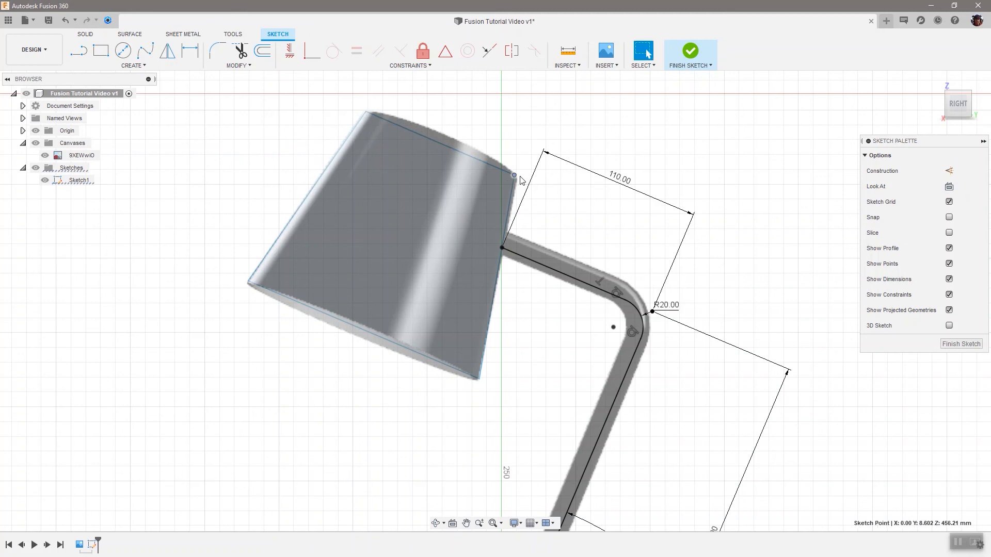
{"action": "left_click_drag", "start_coordinate": [517, 174], "coordinate": [517, 173]}
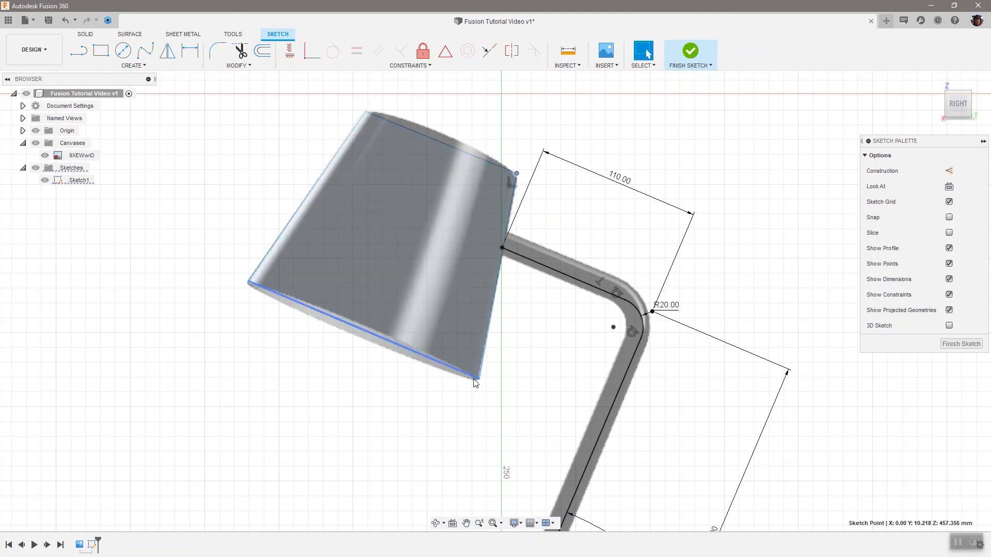
{"action": "left_click", "coordinate": [432, 428]}
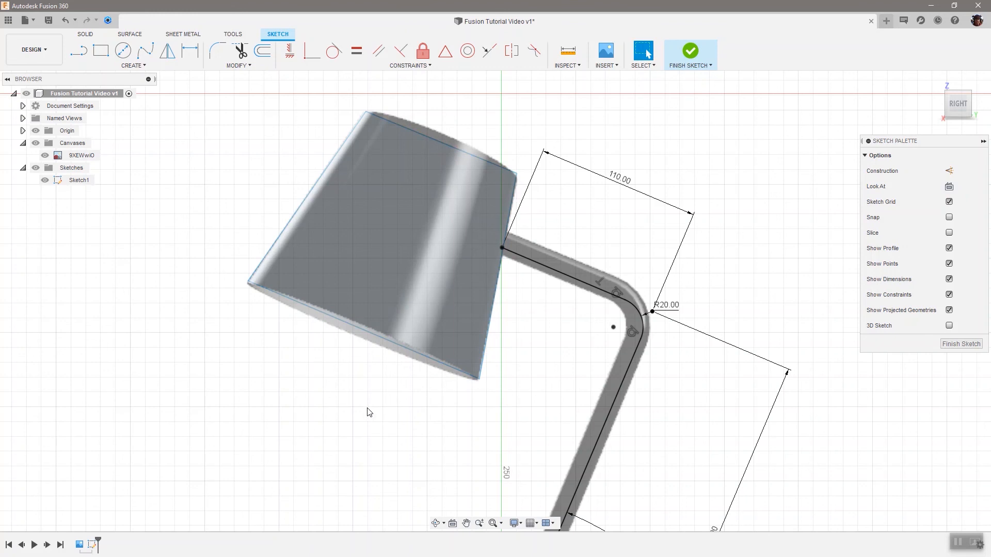
Make the top and bottom edges of the lampshade outline parallel, and select the bottom edge
{"action": "scroll", "coordinate": [360, 410], "scroll_direction": "down", "scroll_amount": 2}
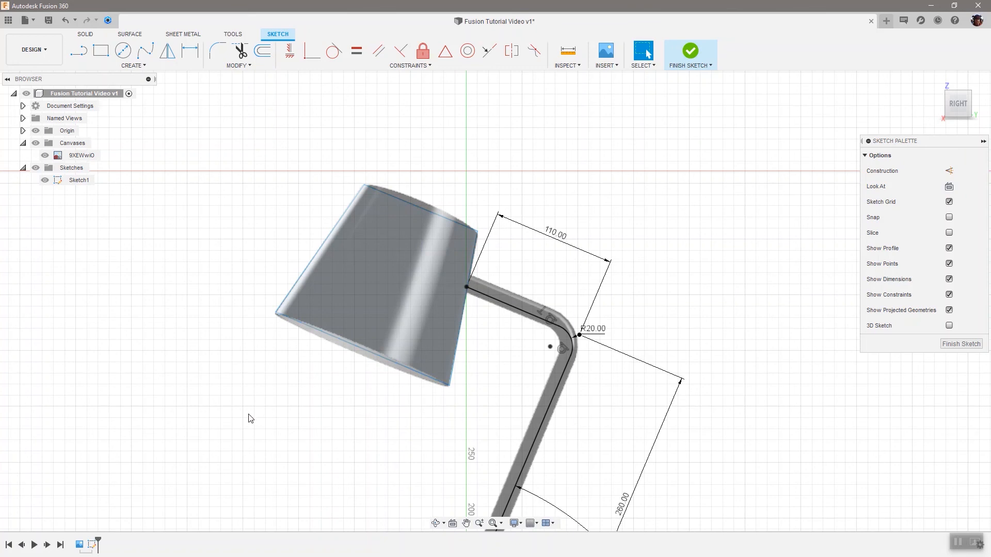
{"action": "left_click", "coordinate": [376, 55]}
{"action": "left_click", "coordinate": [410, 203]}
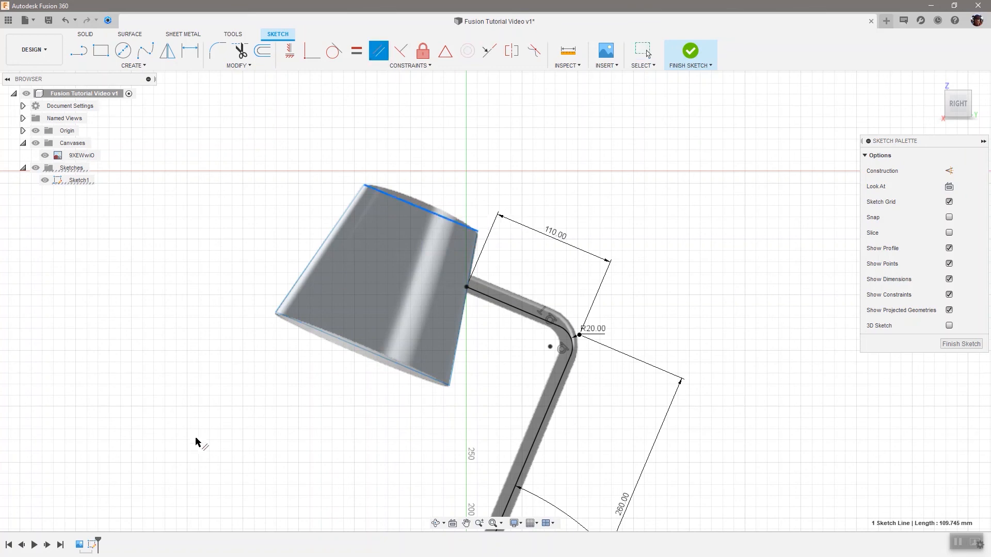
{"action": "left_click", "coordinate": [359, 347]}
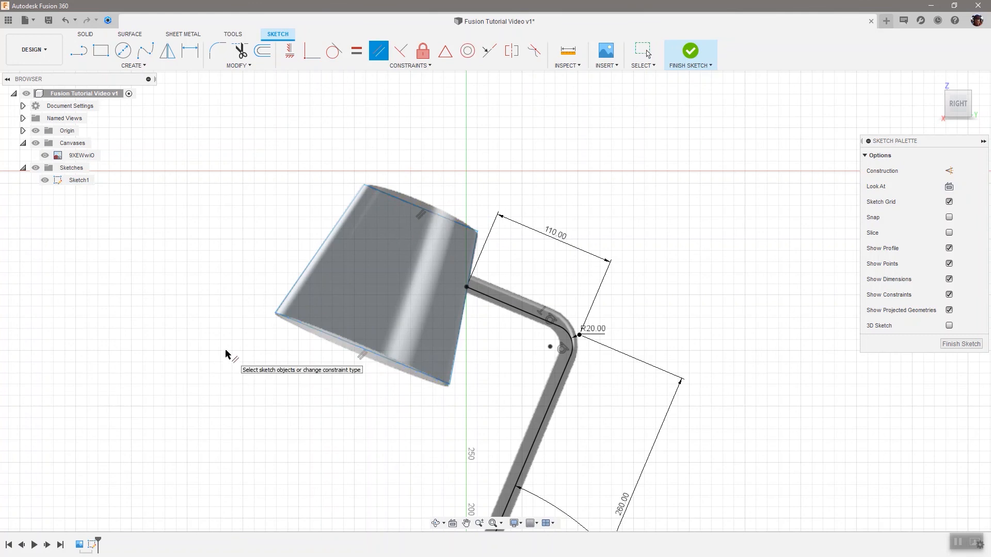
{"action": "key", "text": "Escape"}
{"action": "left_click", "coordinate": [305, 325]}
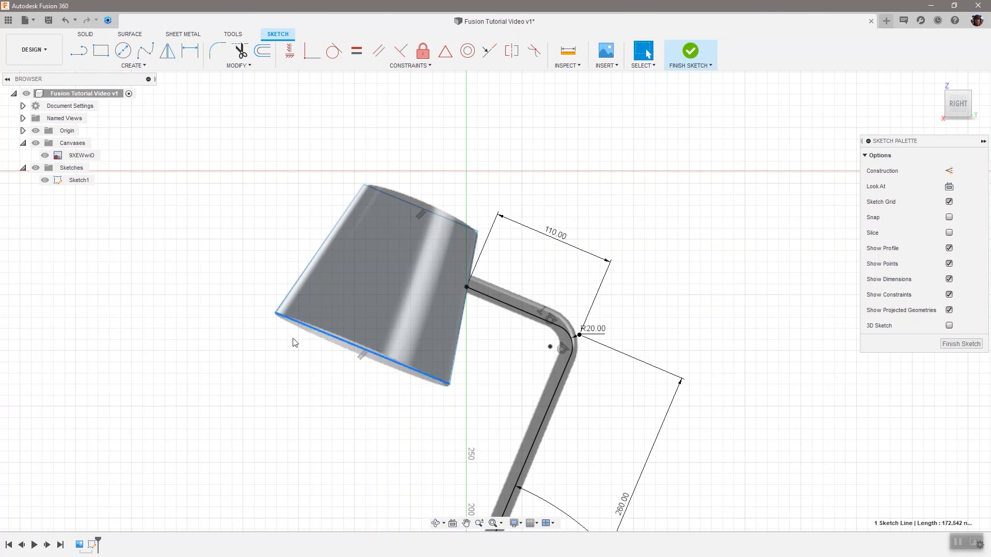
Try moving the lampshade outline's bottom edge and lower corner to test their freedom, and undo the moves
{"action": "mouse_move", "coordinate": [305, 325]}
{"action": "left_mouse_down"}
{"action": "mouse_move", "coordinate": [253, 344]}
{"action": "mouse_move", "coordinate": [279, 317]}
{"action": "left_mouse_up"}
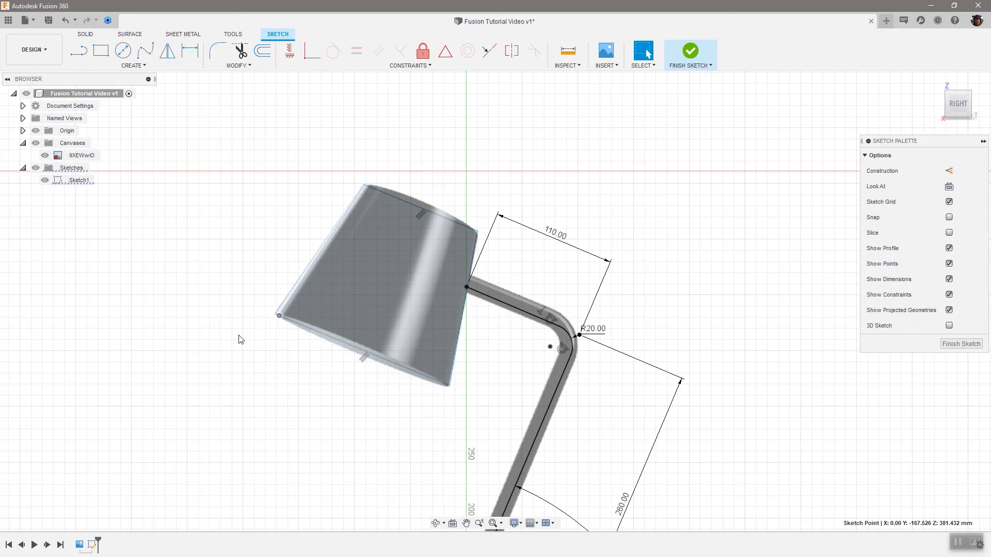
{"action": "left_click", "coordinate": [67, 23]}
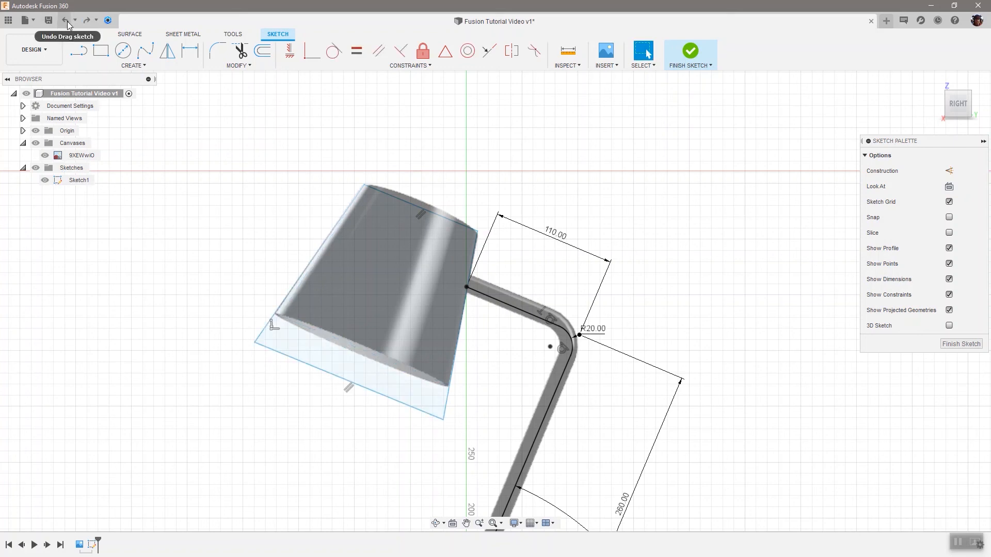
{"action": "left_click", "coordinate": [67, 22]}
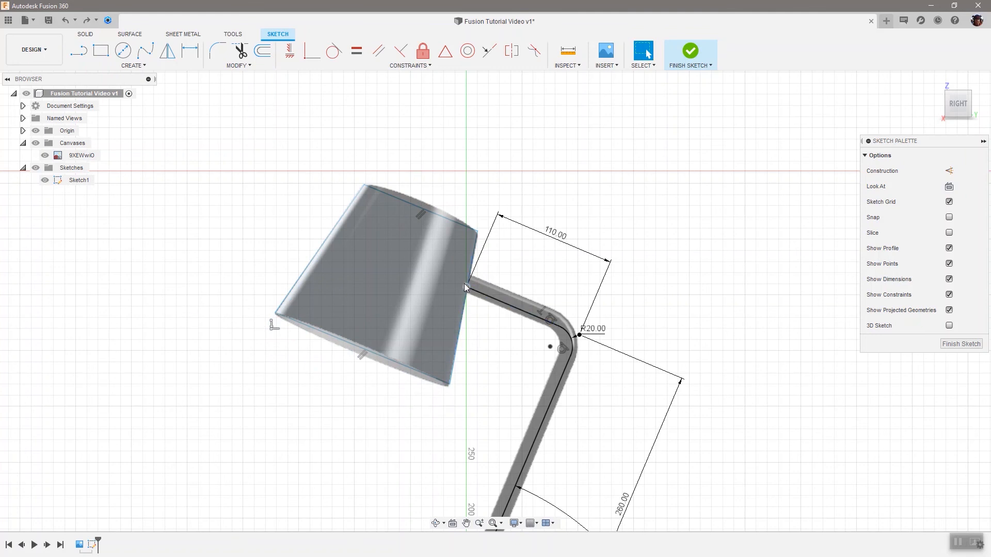
Make the lampshade outline's arm-side edge coincident with the free end point of the upper arm line
{"action": "scroll", "coordinate": [464, 285], "scroll_direction": "up", "scroll_amount": 2}
{"action": "scroll", "coordinate": [463, 285], "scroll_direction": "up", "scroll_amount": 1}
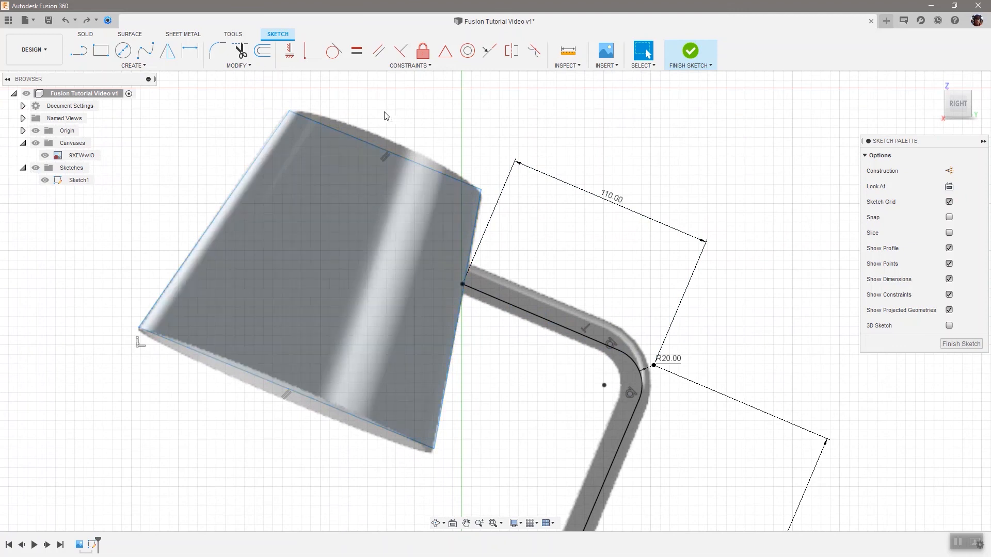
{"action": "left_click", "coordinate": [311, 59]}
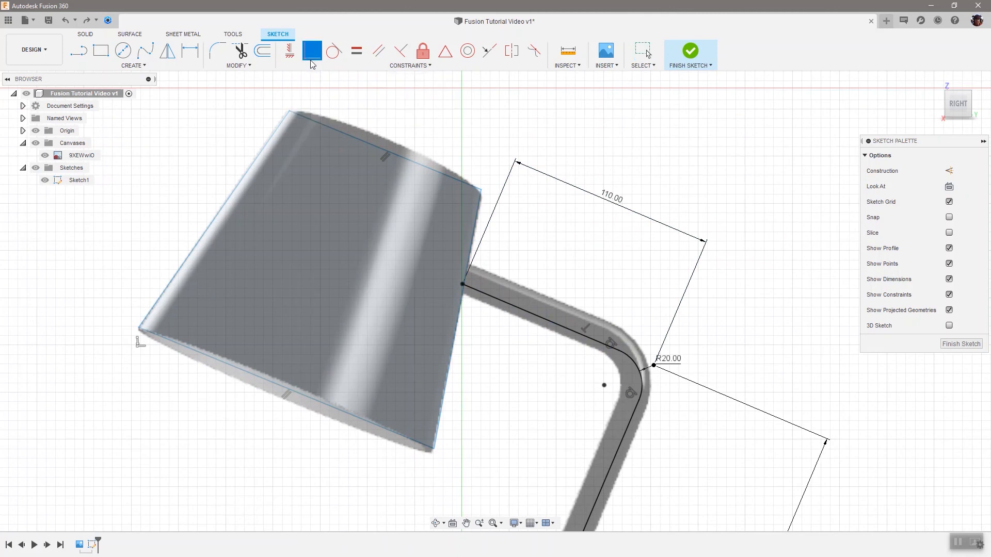
{"action": "left_click", "coordinate": [459, 310]}
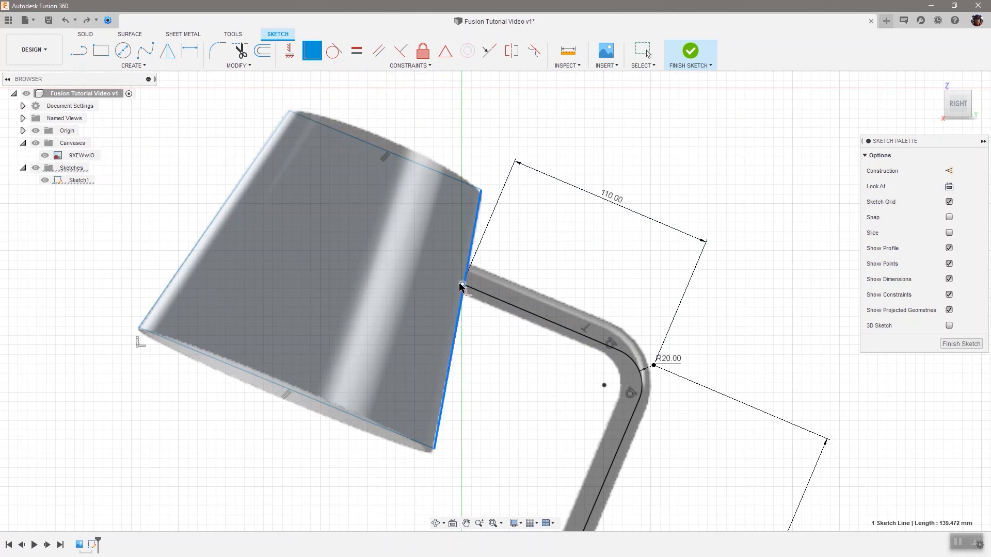
{"action": "left_click", "coordinate": [461, 286]}
{"action": "scroll", "coordinate": [484, 358], "scroll_direction": "up", "scroll_amount": 1}
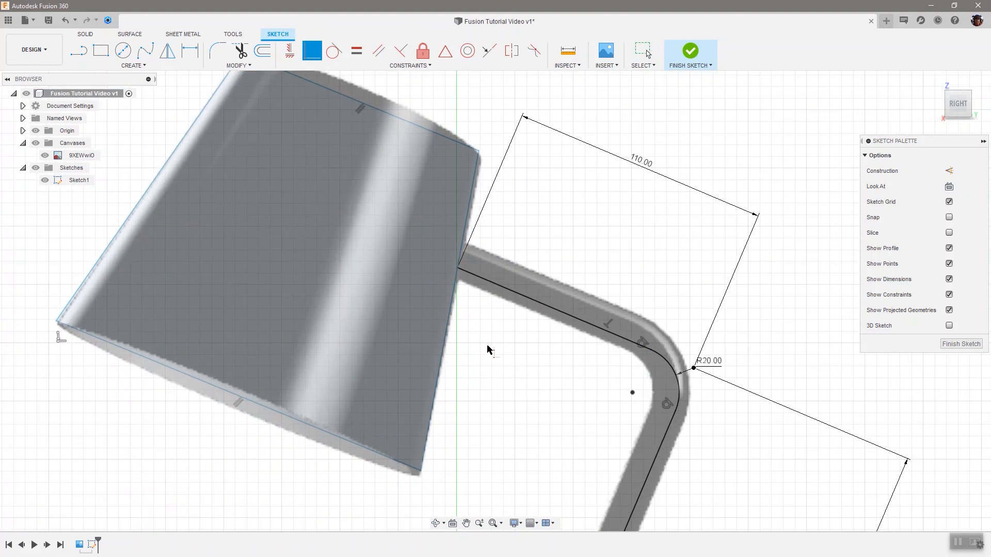
{"action": "key", "text": "Escape"}
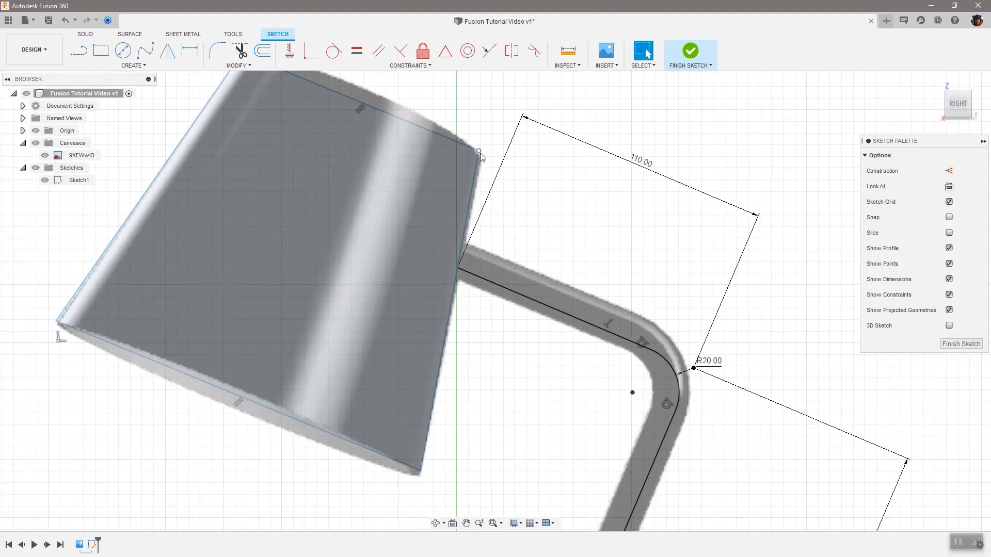
Try moving the lampshade outline's upper corner nearest the arm to test the coincident constraint, and undo the move
{"action": "mouse_move", "coordinate": [478, 151]}
{"action": "left_mouse_down"}
{"action": "mouse_move", "coordinate": [481, 197]}
{"action": "mouse_move", "coordinate": [471, 210]}
{"action": "left_mouse_up"}
{"action": "left_click", "coordinate": [474, 210]}
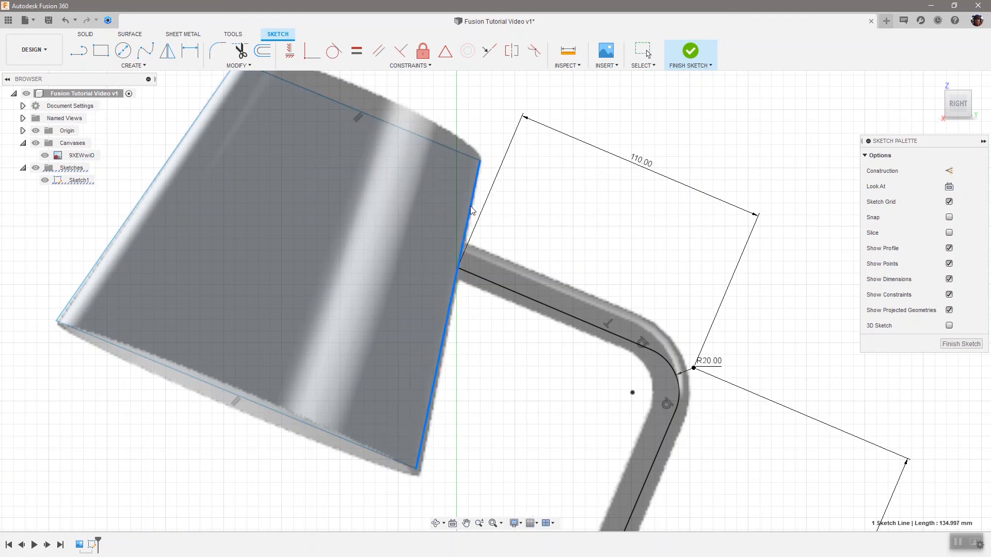
{"action": "left_click", "coordinate": [65, 21]}
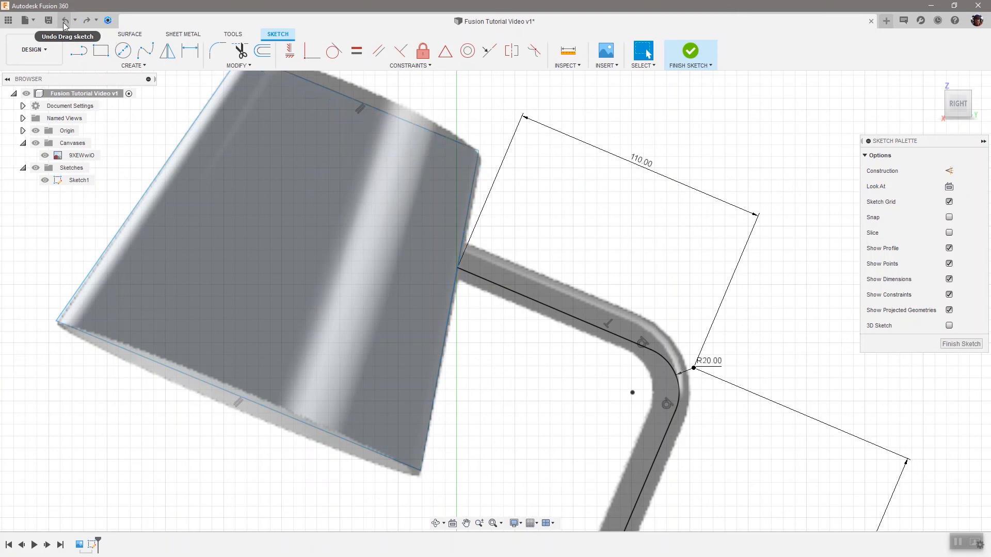
Make the bottom edge of the lampshade outline perpendicular to the lamp's stem line
{"action": "scroll", "coordinate": [497, 389], "scroll_direction": "down", "scroll_amount": 3}
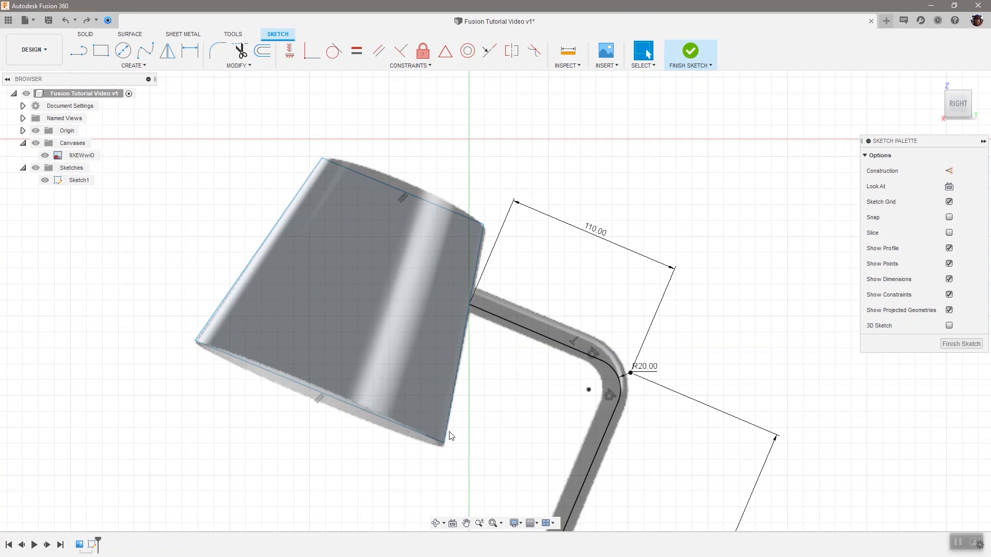
{"action": "scroll", "coordinate": [458, 447], "scroll_direction": "down", "scroll_amount": 2}
{"action": "scroll", "coordinate": [445, 485], "scroll_direction": "up", "scroll_amount": 3}
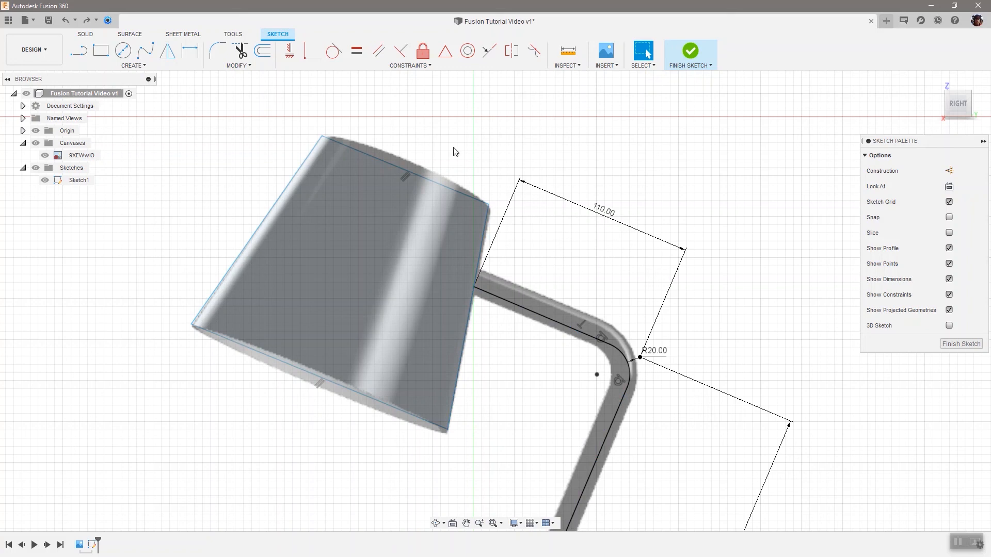
{"action": "left_click", "coordinate": [401, 51]}
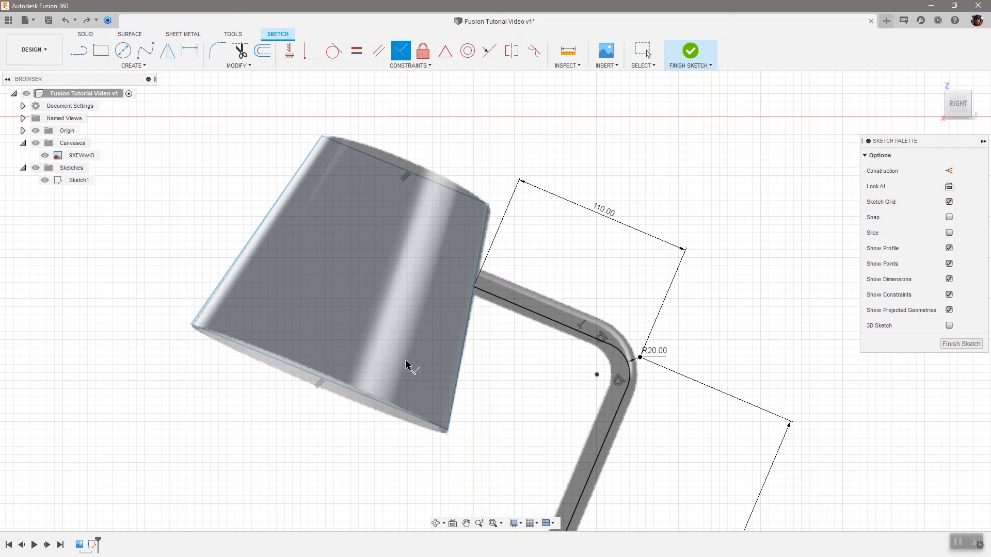
{"action": "left_click", "coordinate": [374, 402]}
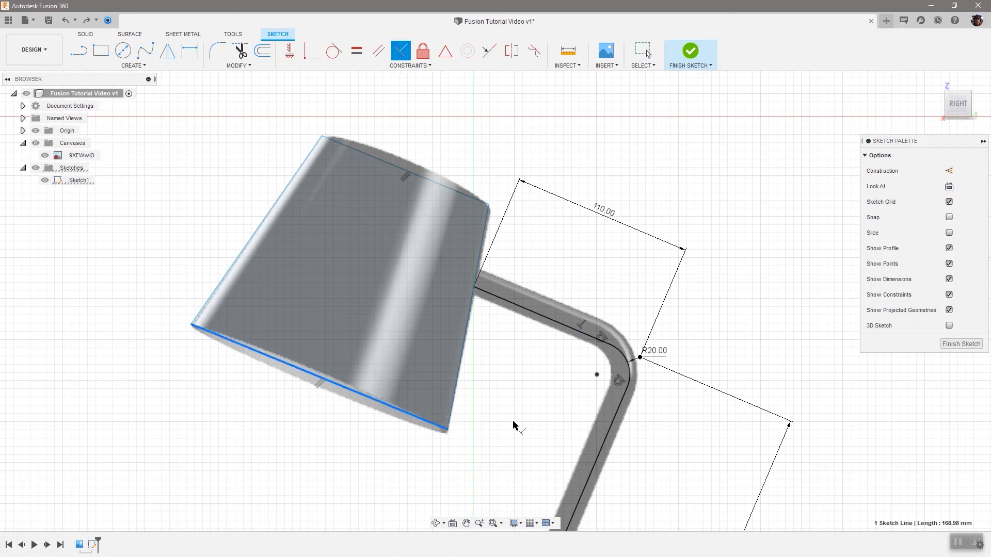
{"action": "left_click", "coordinate": [602, 463]}
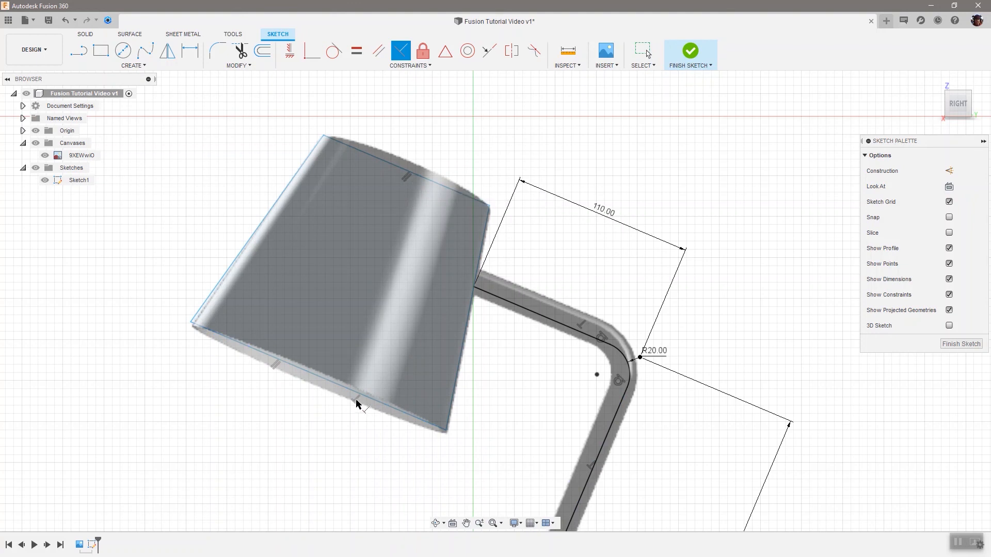
{"action": "left_click", "coordinate": [402, 174]}
{"action": "key", "text": "Escape"}
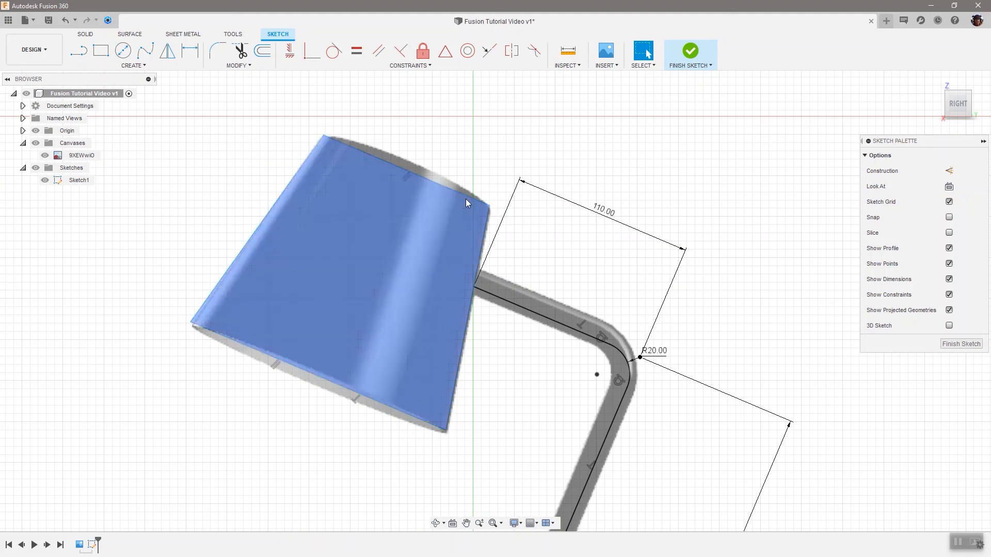
Shift the lampshade's top edge slightly outward, and dimension its distance from the upper arm line as 50 mm
{"action": "mouse_move", "coordinate": [462, 196]}
{"action": "left_mouse_down"}
{"action": "mouse_move", "coordinate": [481, 148]}
{"action": "mouse_move", "coordinate": [469, 191]}
{"action": "left_mouse_up"}
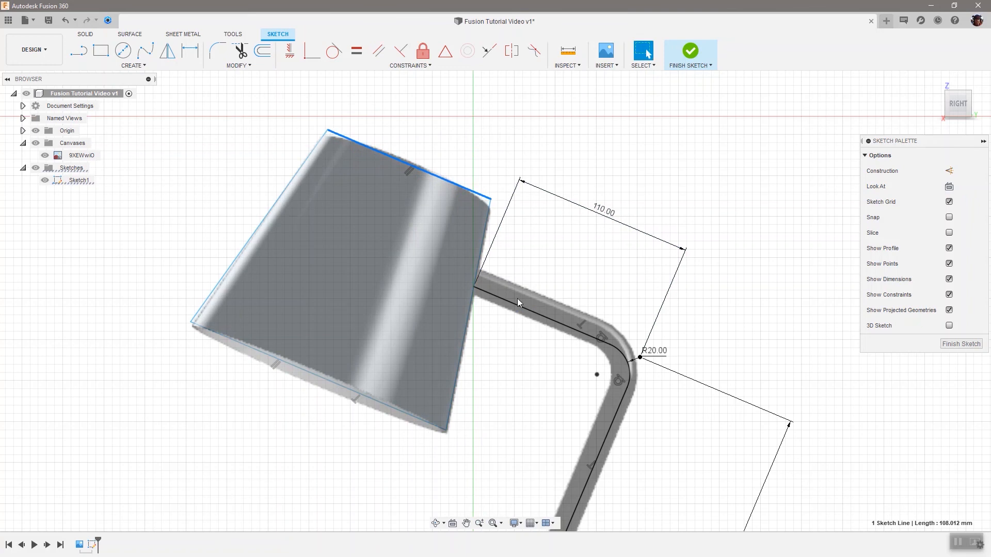
{"action": "left_click", "coordinate": [560, 223]}
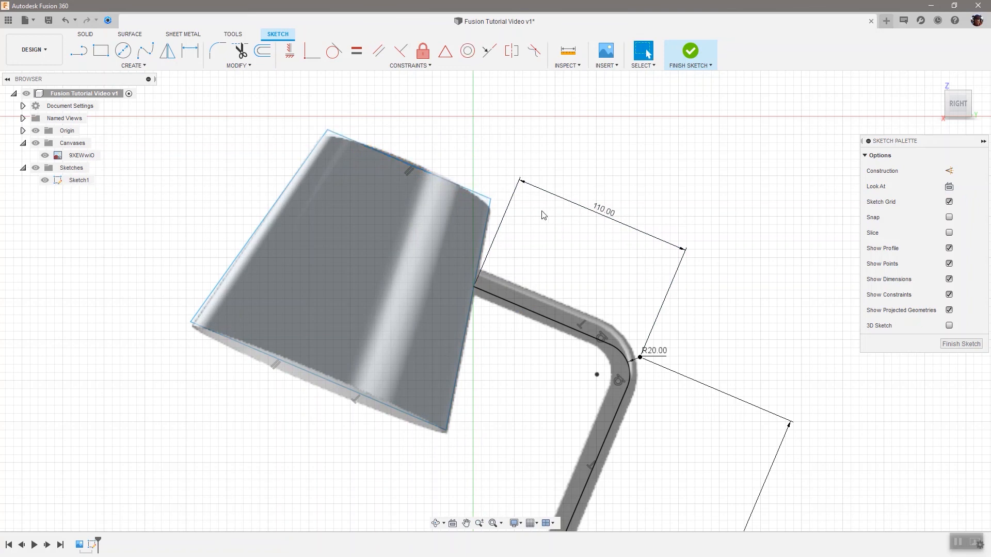
{"action": "left_click", "coordinate": [135, 66]}
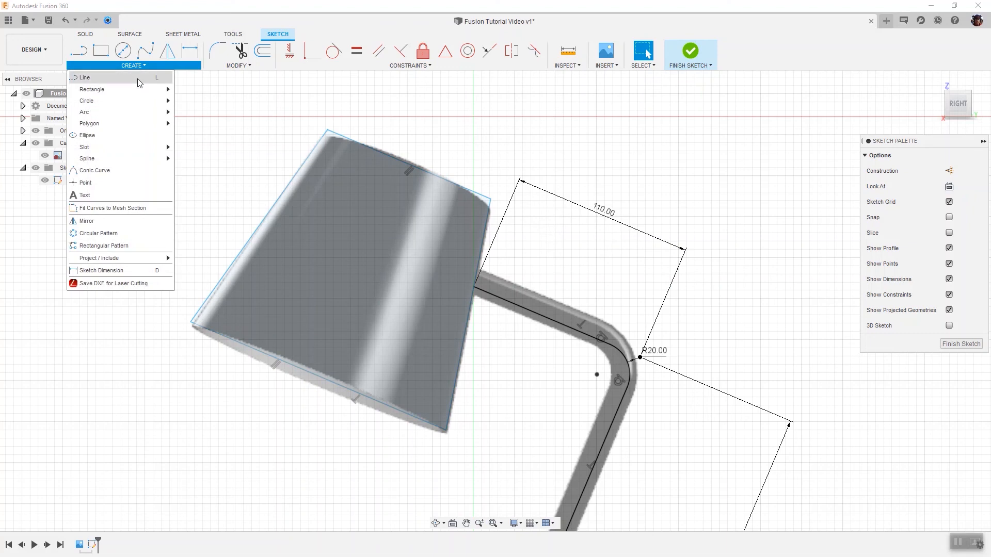
{"action": "left_click", "coordinate": [129, 268]}
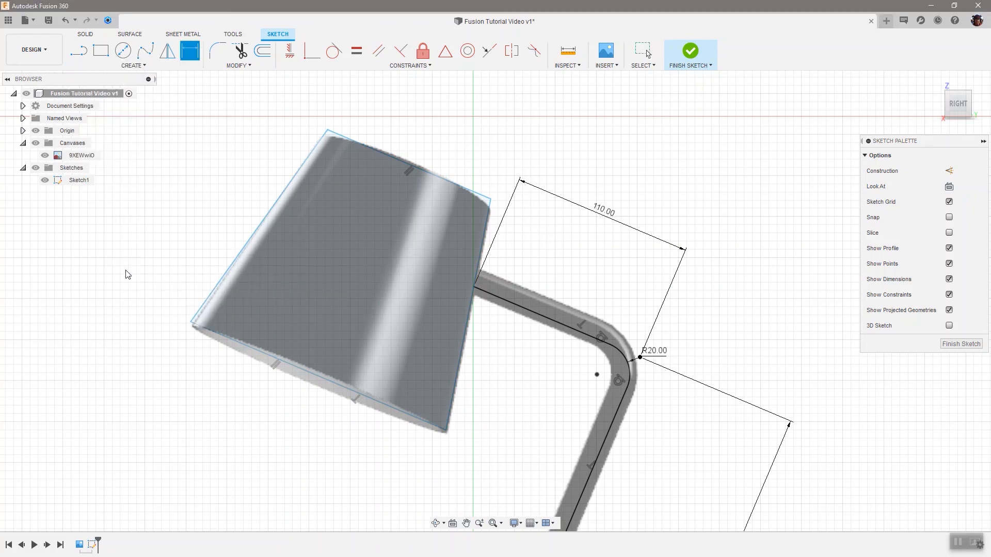
{"action": "left_click", "coordinate": [475, 193]}
{"action": "left_click", "coordinate": [544, 319]}
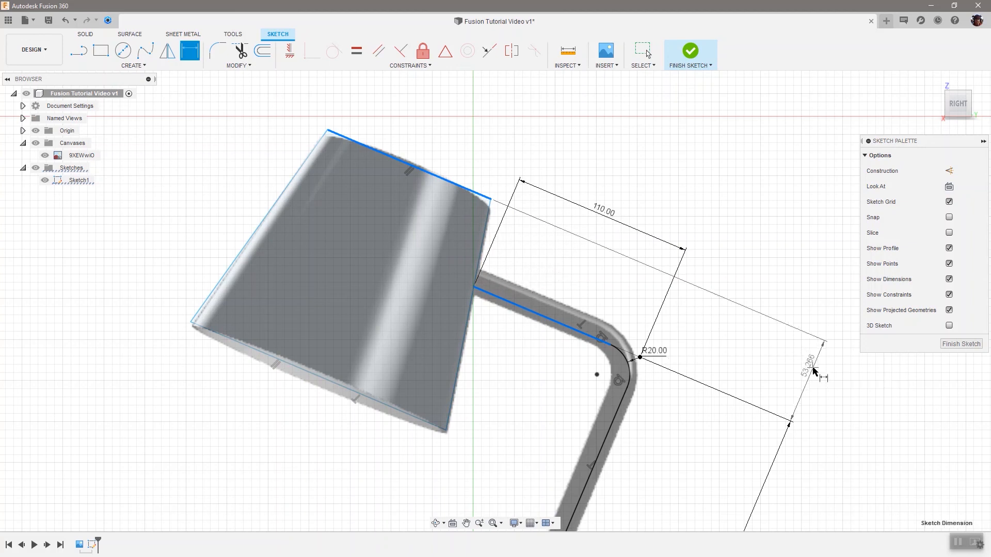
{"action": "left_click", "coordinate": [814, 370]}
{"action": "type", "text": "50"}
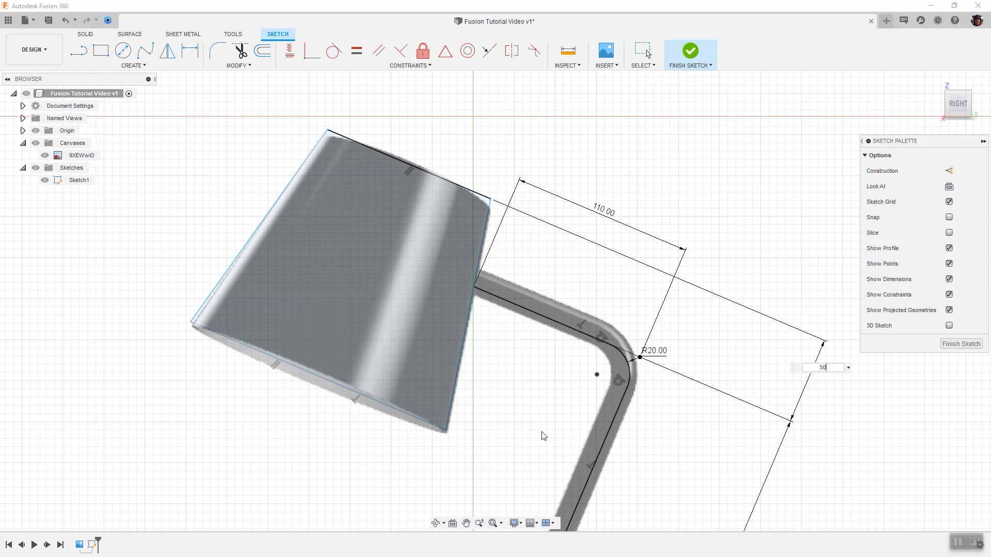
{"action": "key", "text": "Return"}
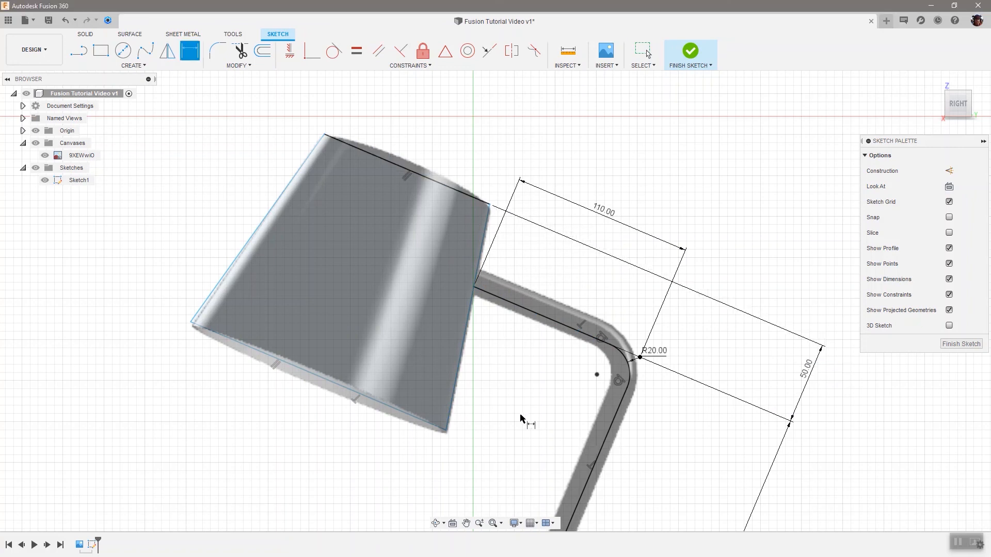
Dimension the length of the lampshade outline's top edge as 110 mm, aligned with the edge
{"action": "scroll", "coordinate": [462, 370], "scroll_direction": "down", "scroll_amount": 2}
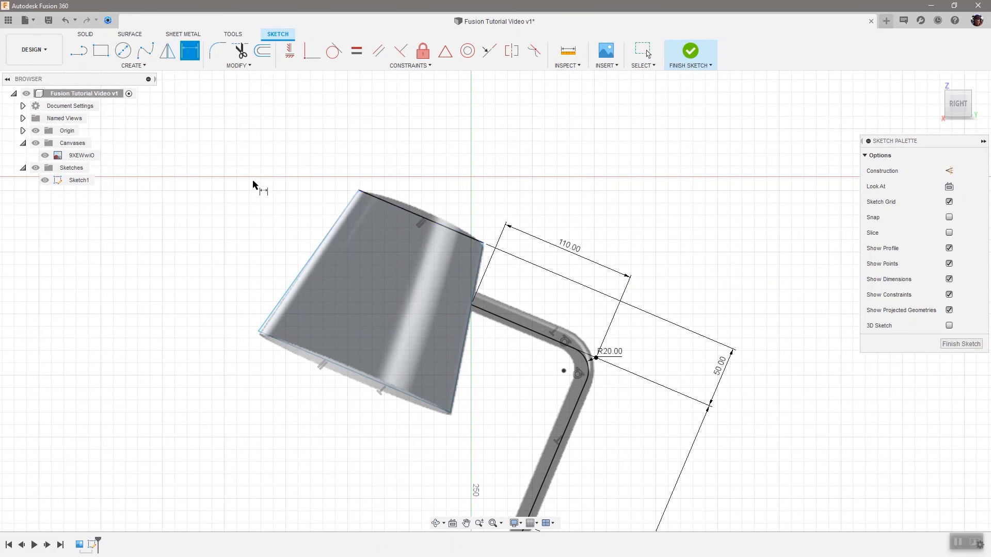
{"action": "left_click", "coordinate": [457, 234]}
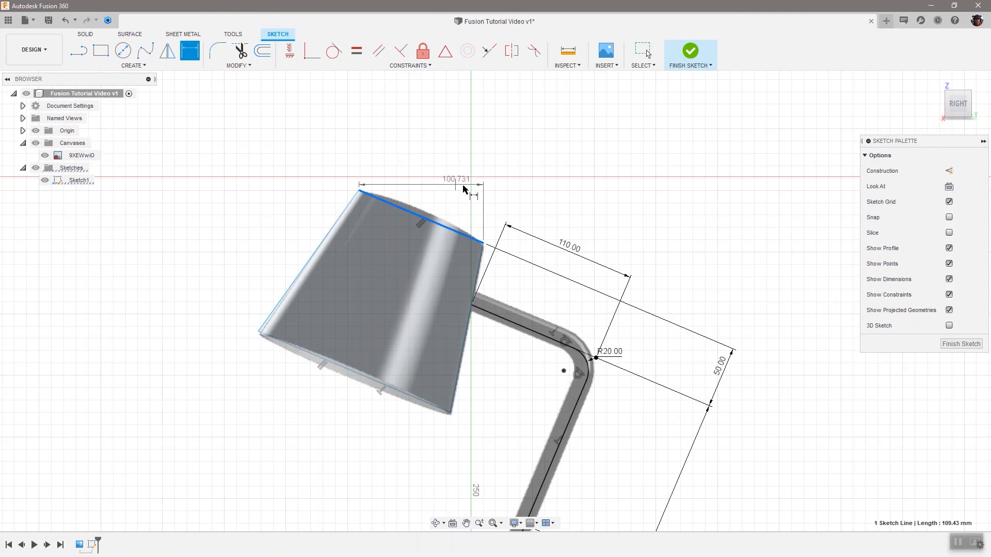
{"action": "left_click", "coordinate": [457, 195]}
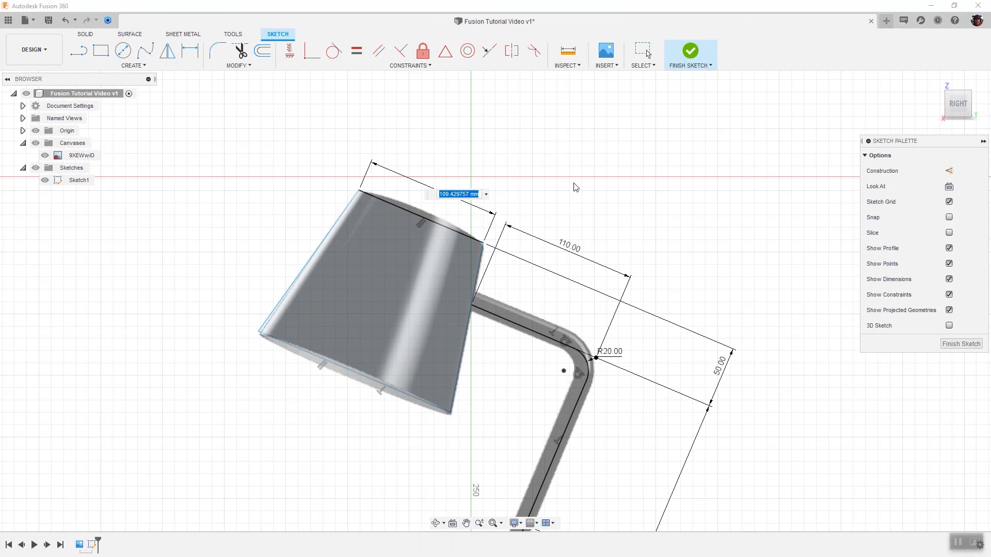
{"action": "type", "text": "110"}
{"action": "key", "text": "Return"}
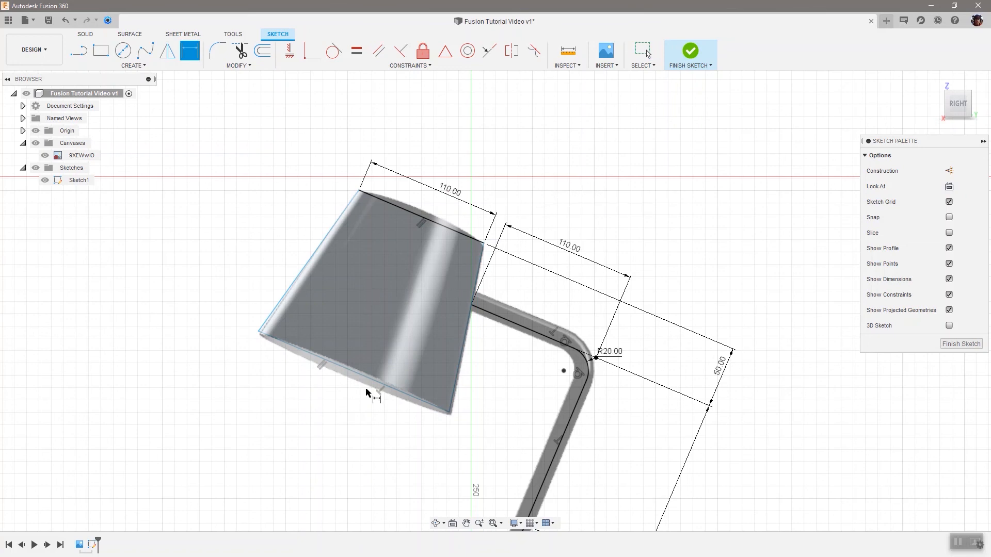
{"action": "key", "text": "Escape"}
Try moving the lampshade outline's lower corner farthest from the arm to test its freedom, and undo the move
{"action": "key", "text": "d"}
{"action": "key", "text": "Escape"}
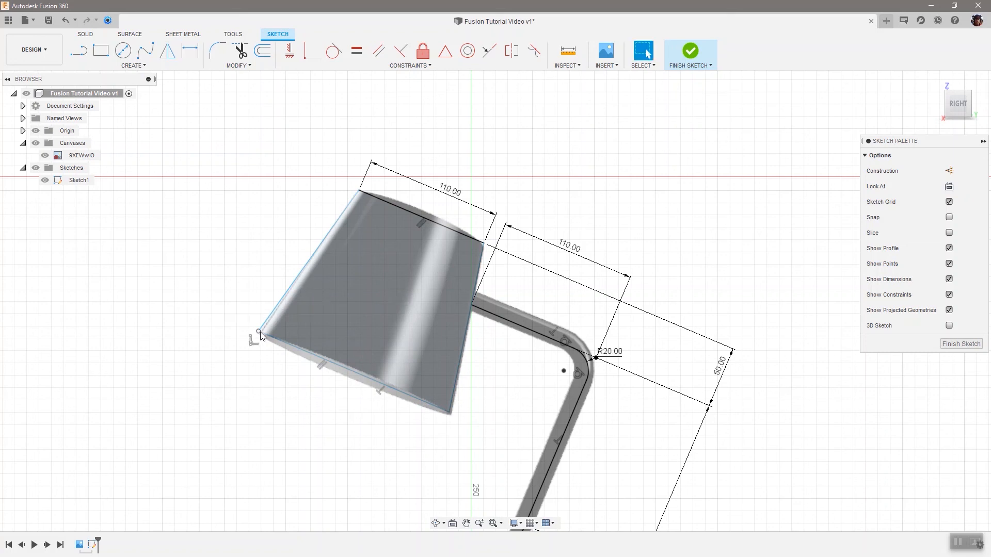
{"action": "mouse_move", "coordinate": [259, 331]}
{"action": "left_mouse_down"}
{"action": "mouse_move", "coordinate": [214, 285]}
{"action": "mouse_move", "coordinate": [202, 243]}
{"action": "left_mouse_up"}
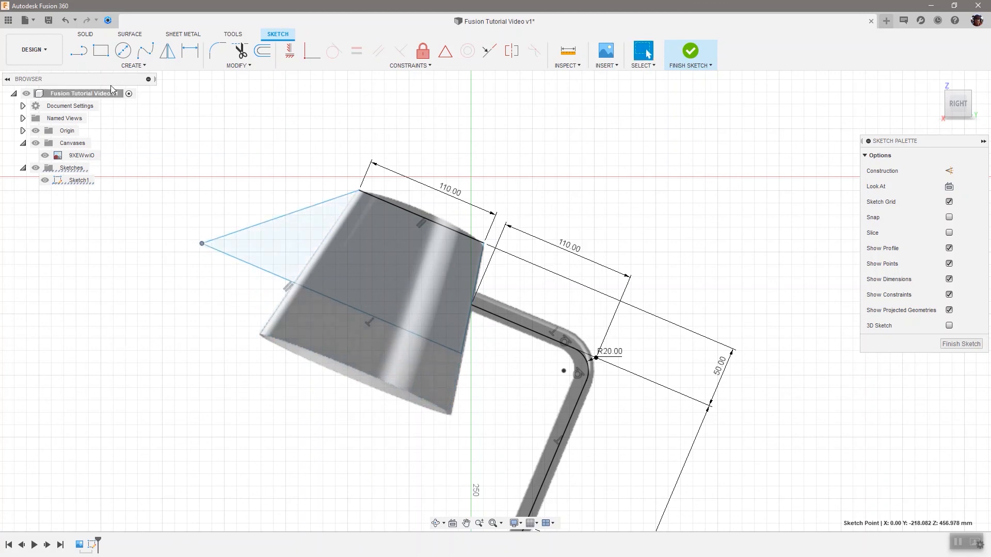
{"action": "left_click", "coordinate": [63, 24]}
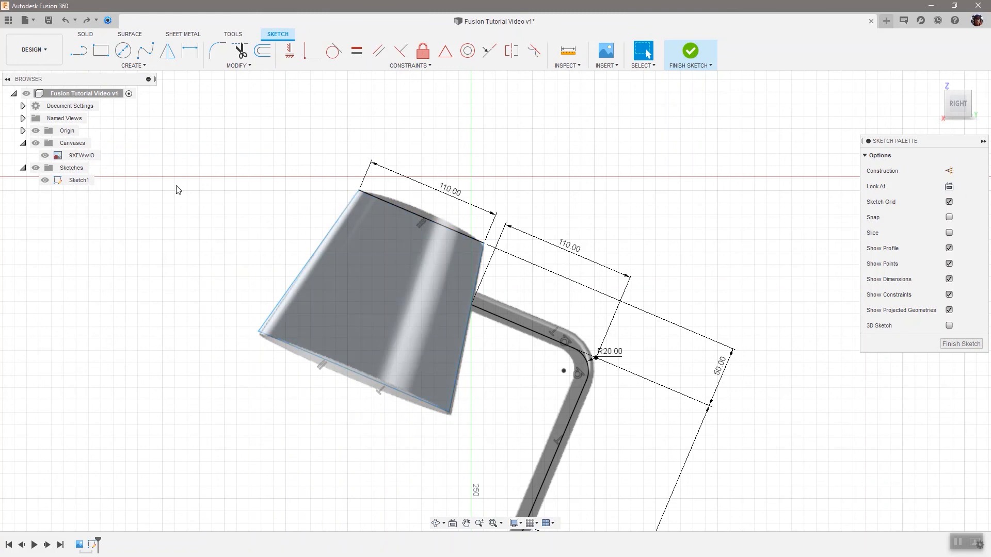
Draw a center line from the midpoint of the lampshade's top edge to the midpoint of its bottom edge
{"action": "left_click", "coordinate": [125, 66]}
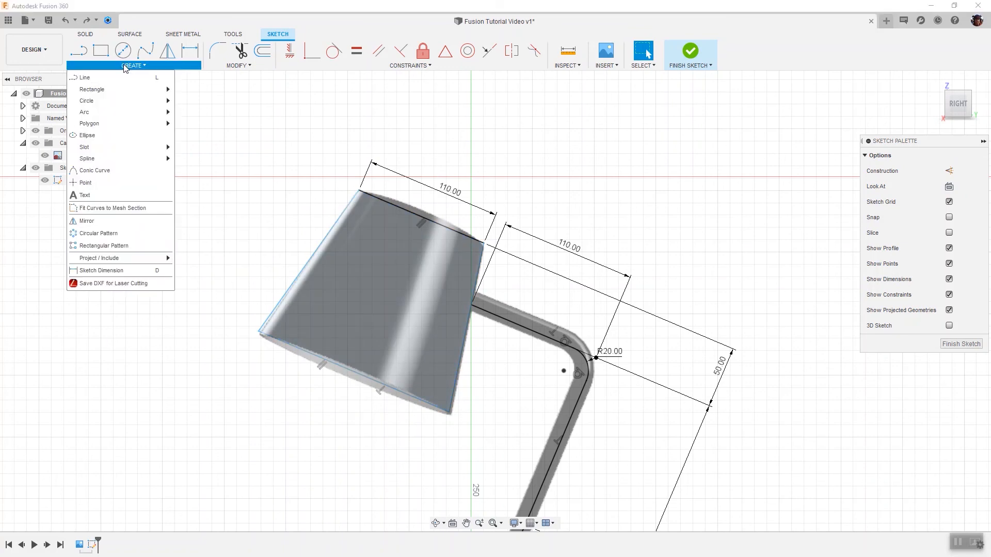
{"action": "left_click", "coordinate": [90, 84]}
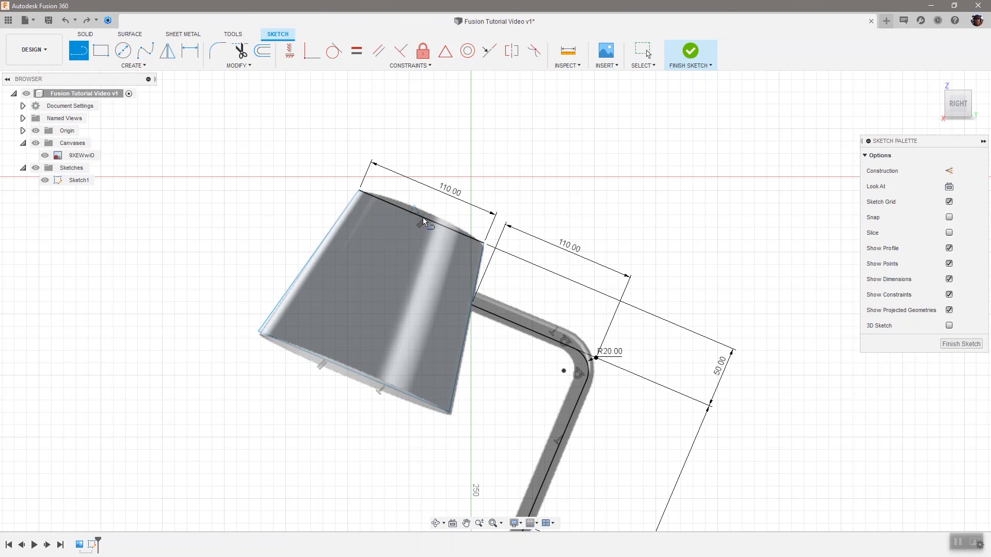
{"action": "left_click", "coordinate": [421, 221]}
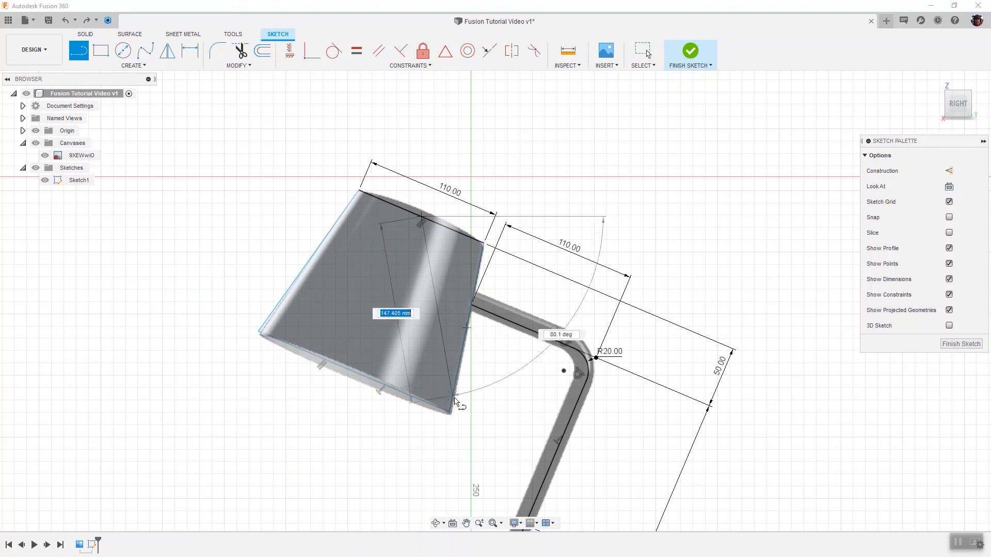
{"action": "left_click", "coordinate": [356, 377]}
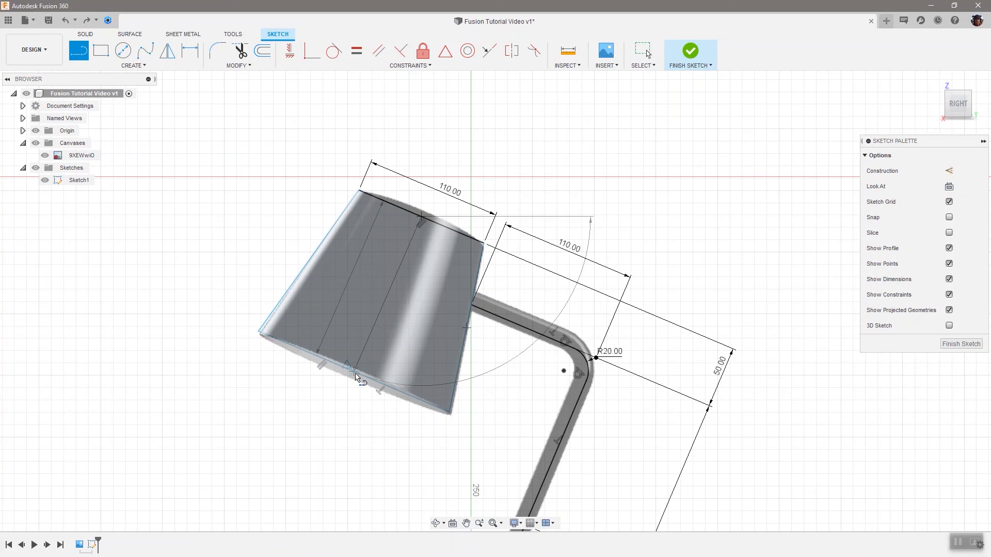
{"action": "right_click", "coordinate": [573, 176]}
{"action": "left_click", "coordinate": [617, 177]}
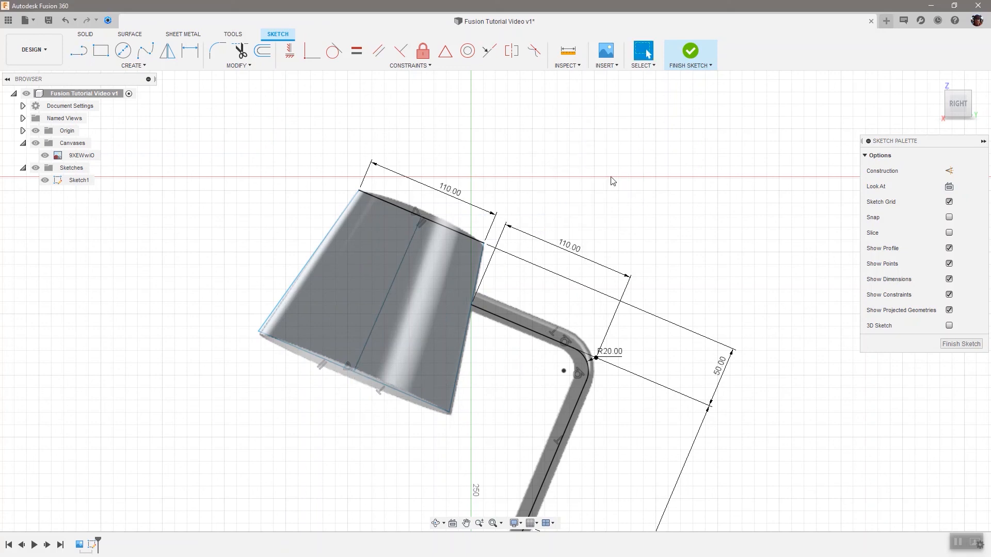
Shift the center line's lower endpoint, and constrain the lampshade outline's two slanted sides to be symmetric about the center line
{"action": "mouse_move", "coordinate": [354, 371]}
{"action": "left_mouse_down"}
{"action": "mouse_move", "coordinate": [331, 353]}
{"action": "mouse_move", "coordinate": [322, 360]}
{"action": "mouse_move", "coordinate": [377, 381]}
{"action": "mouse_move", "coordinate": [311, 347]}
{"action": "mouse_move", "coordinate": [362, 373]}
{"action": "mouse_move", "coordinate": [334, 361]}
{"action": "left_mouse_up"}
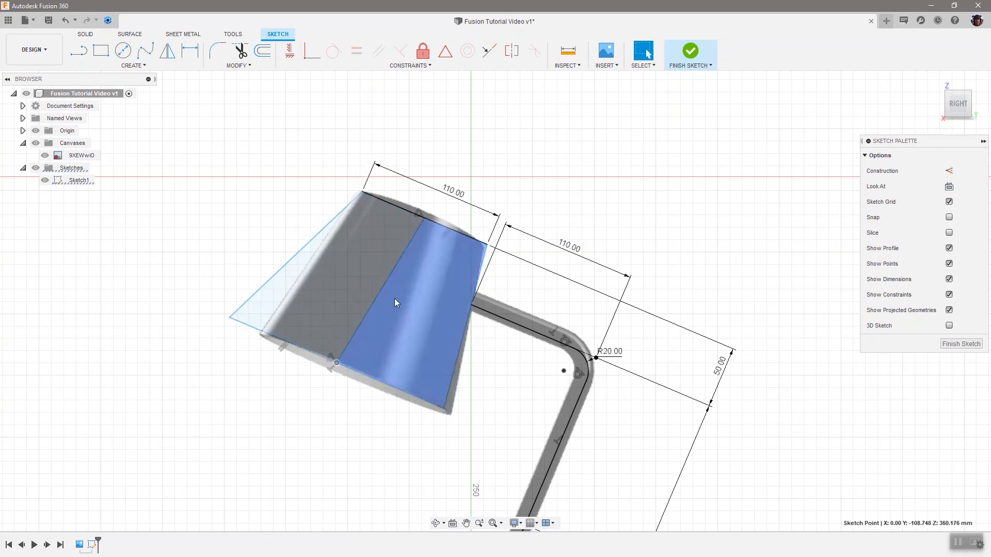
{"action": "left_click", "coordinate": [194, 235]}
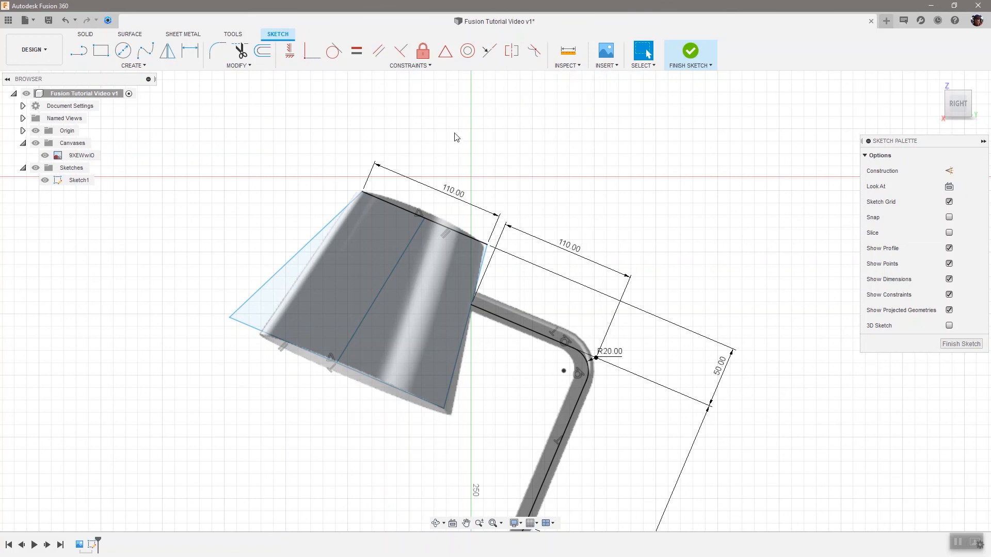
{"action": "left_click", "coordinate": [513, 53]}
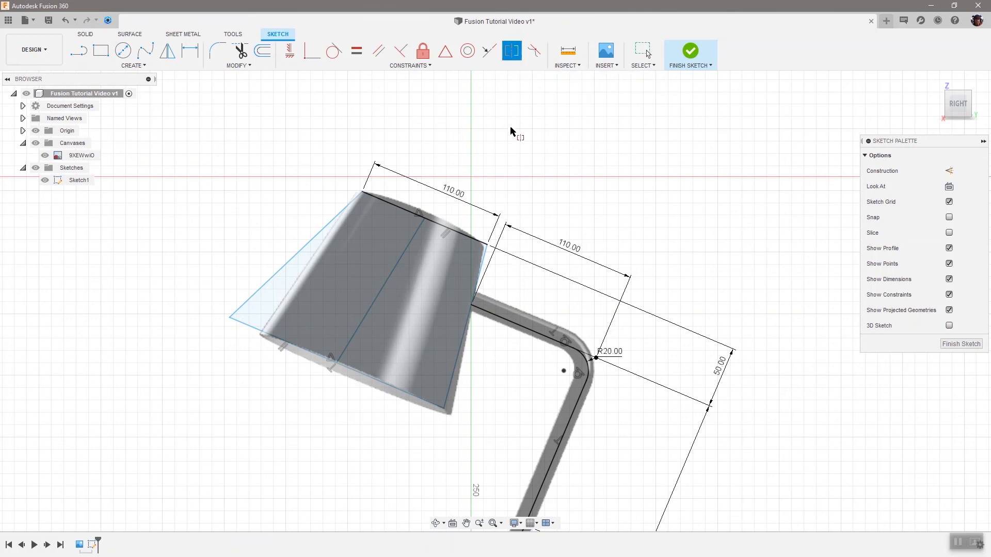
{"action": "left_click", "coordinate": [454, 374]}
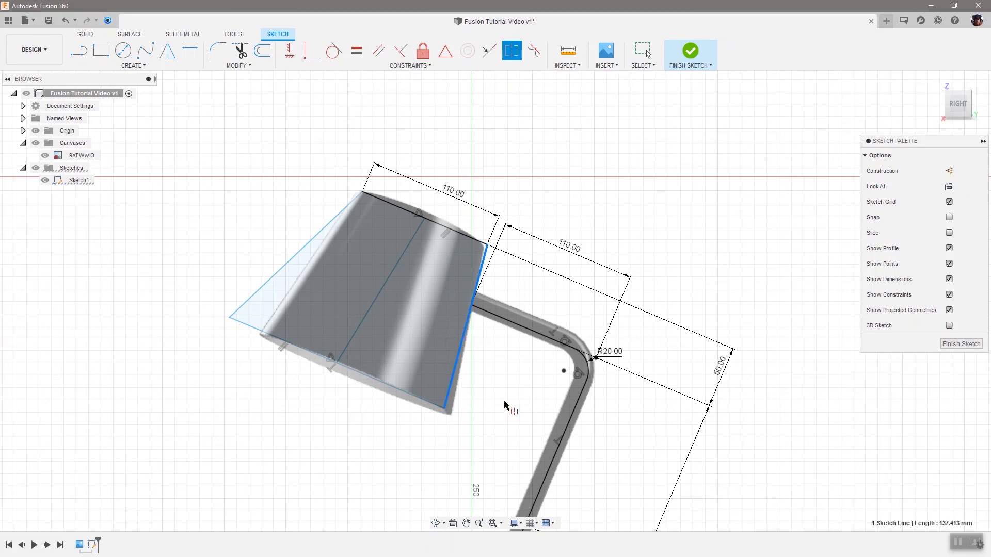
{"action": "left_click", "coordinate": [292, 255]}
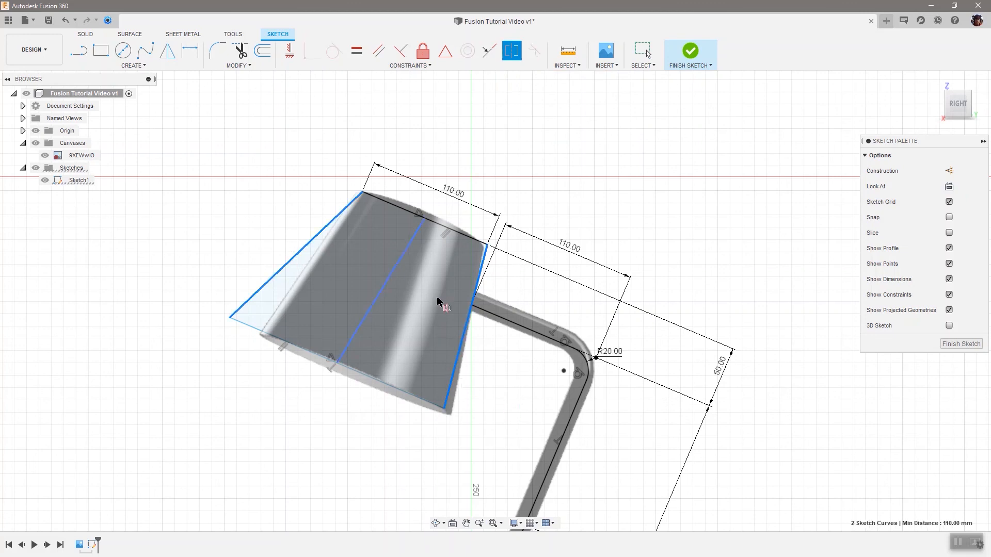
{"action": "left_click", "coordinate": [364, 317]}
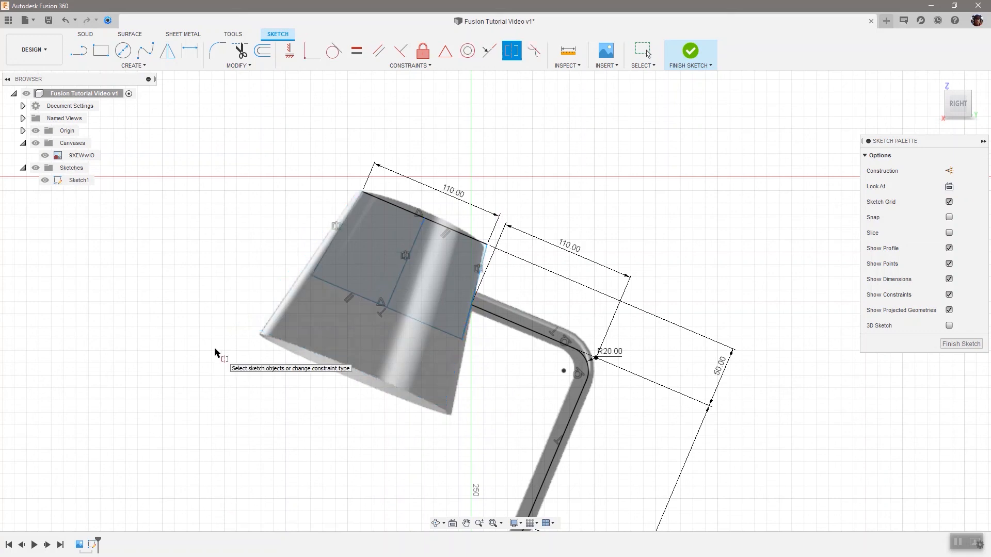
{"action": "key", "text": "Escape"}
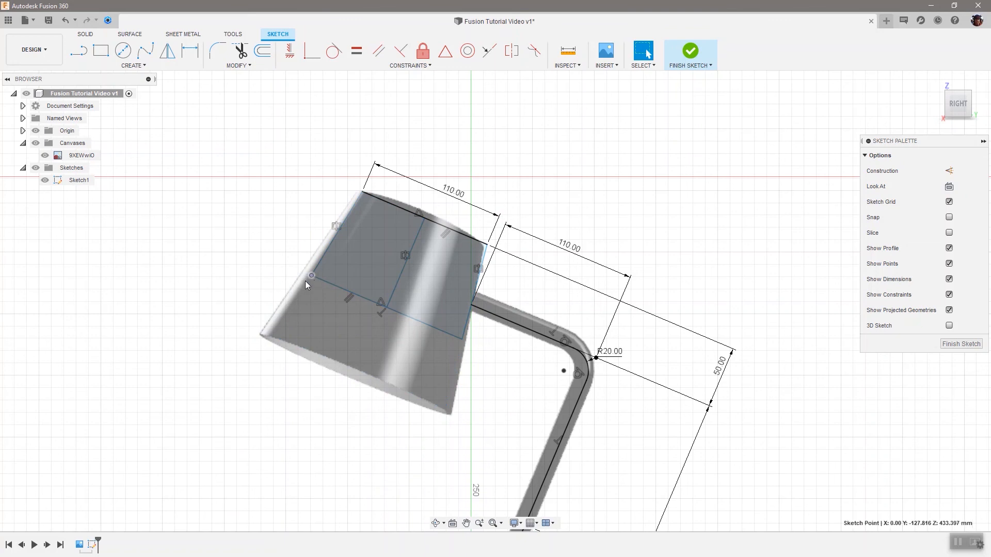
Move the lampshade outline's outer lower corner and bottom edge down and outward to roughly match the reference canvas
{"action": "mouse_move", "coordinate": [305, 281]}
{"action": "left_mouse_down"}
{"action": "mouse_move", "coordinate": [276, 303]}
{"action": "mouse_move", "coordinate": [266, 326]}
{"action": "mouse_move", "coordinate": [273, 330]}
{"action": "mouse_move", "coordinate": [241, 325]}
{"action": "left_mouse_up"}
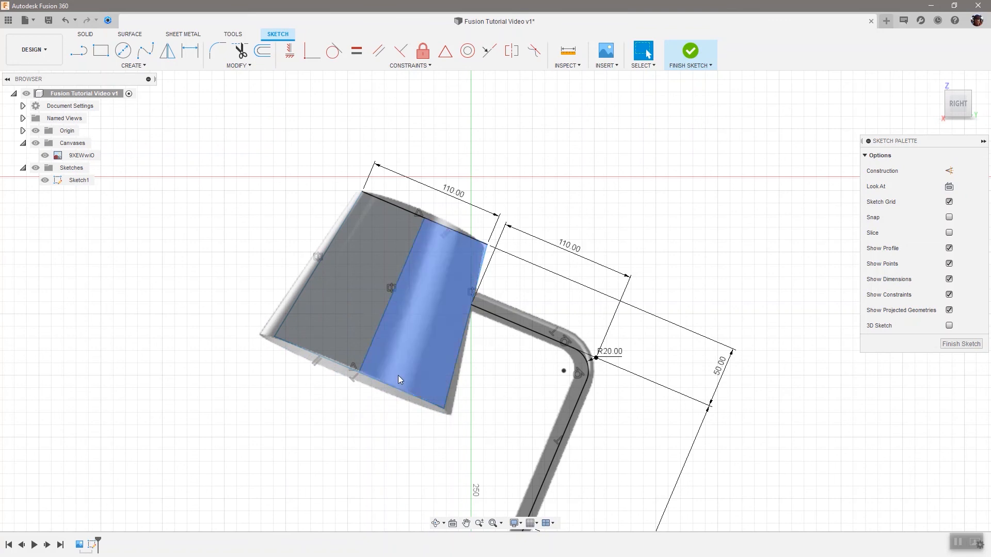
{"action": "left_click_drag", "start_coordinate": [401, 387], "coordinate": [398, 393]}
{"action": "left_click", "coordinate": [355, 441]}
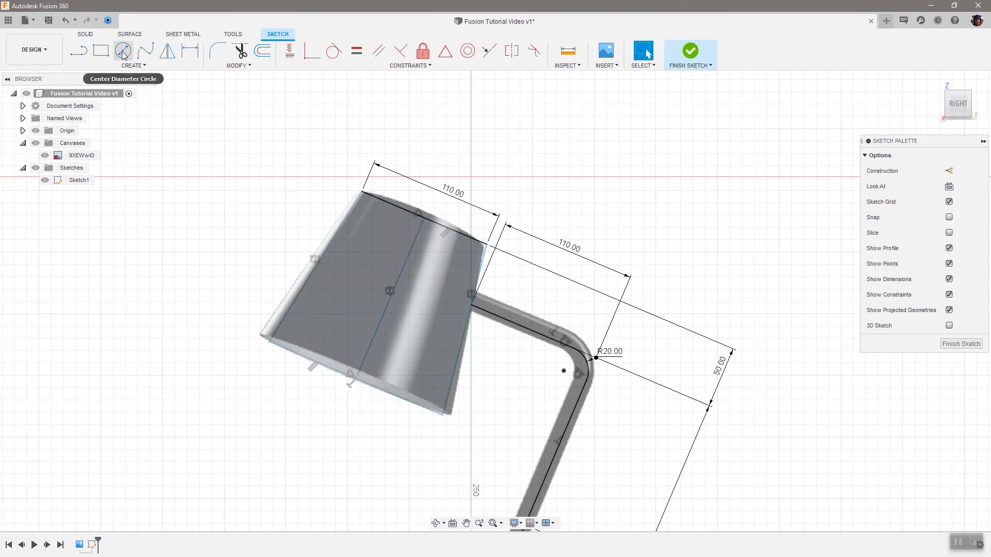
Dimension the distance between the lampshade outline's top and bottom edges as 140 mm
{"action": "left_click", "coordinate": [133, 66]}
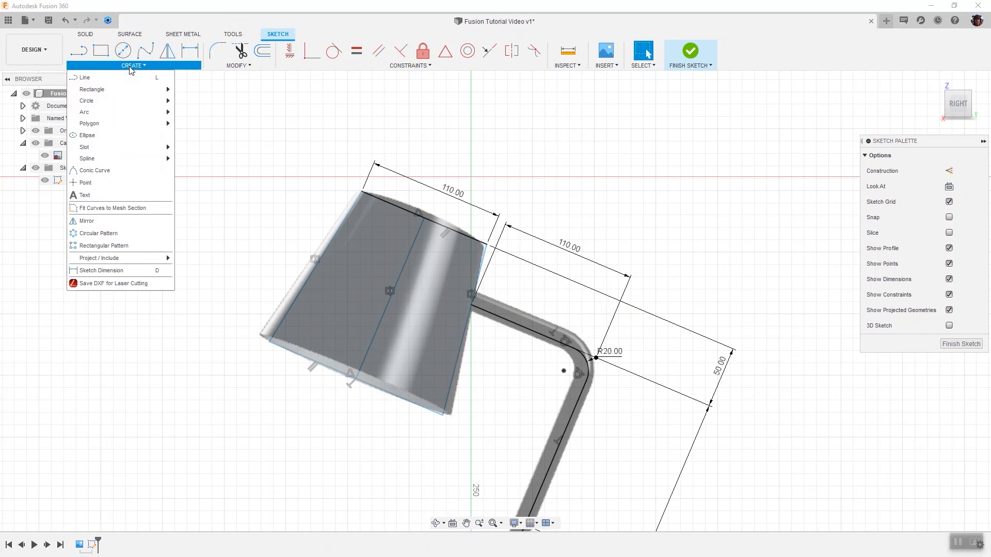
{"action": "left_click", "coordinate": [128, 271]}
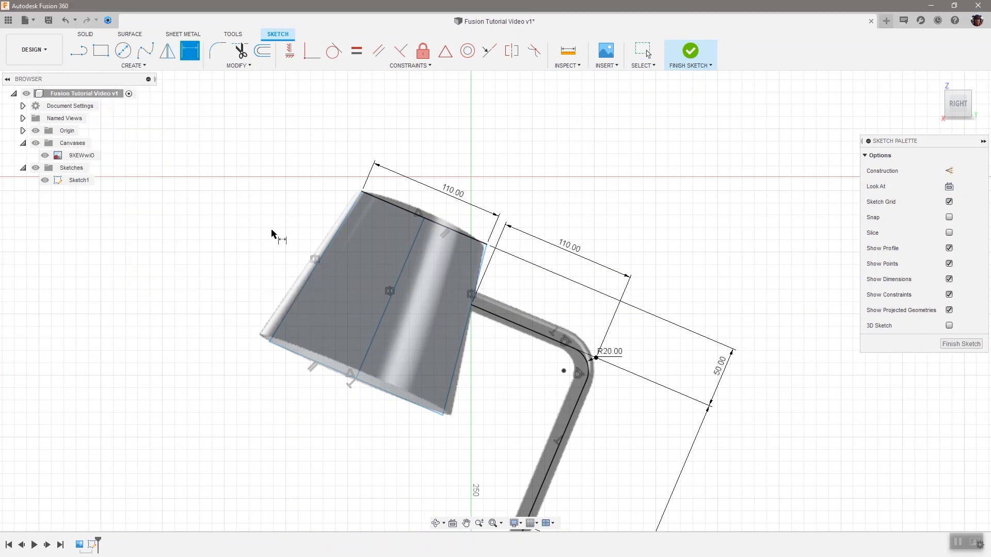
{"action": "left_click", "coordinate": [399, 206]}
{"action": "left_click", "coordinate": [390, 395]}
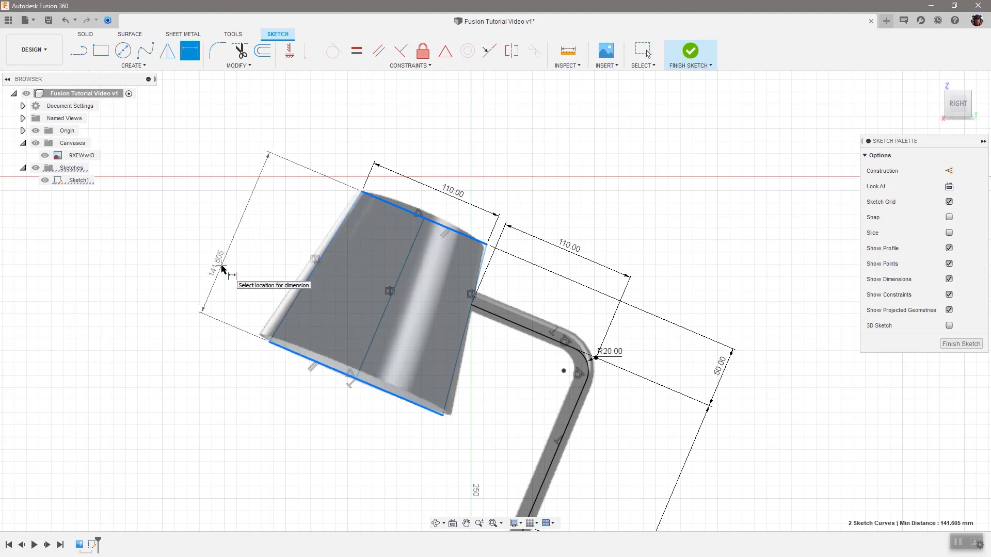
{"action": "left_click", "coordinate": [219, 274]}
{"action": "type", "text": "140"}
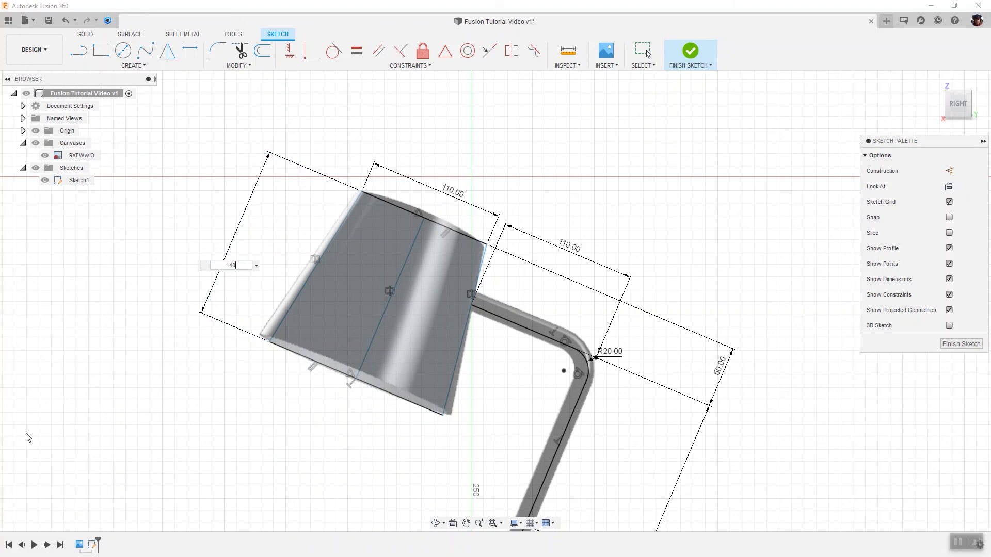
{"action": "key", "text": "Return"}
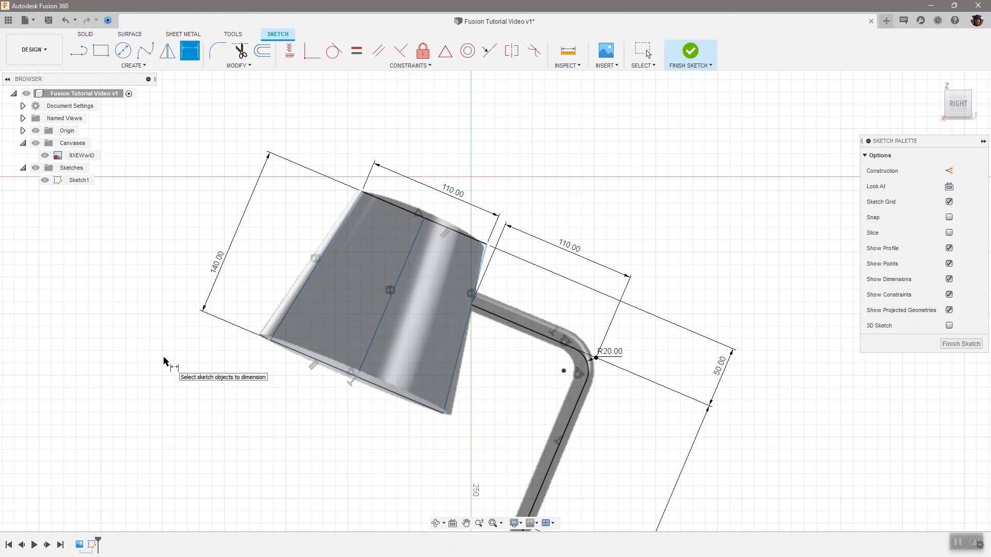
{"action": "key", "text": "Escape"}
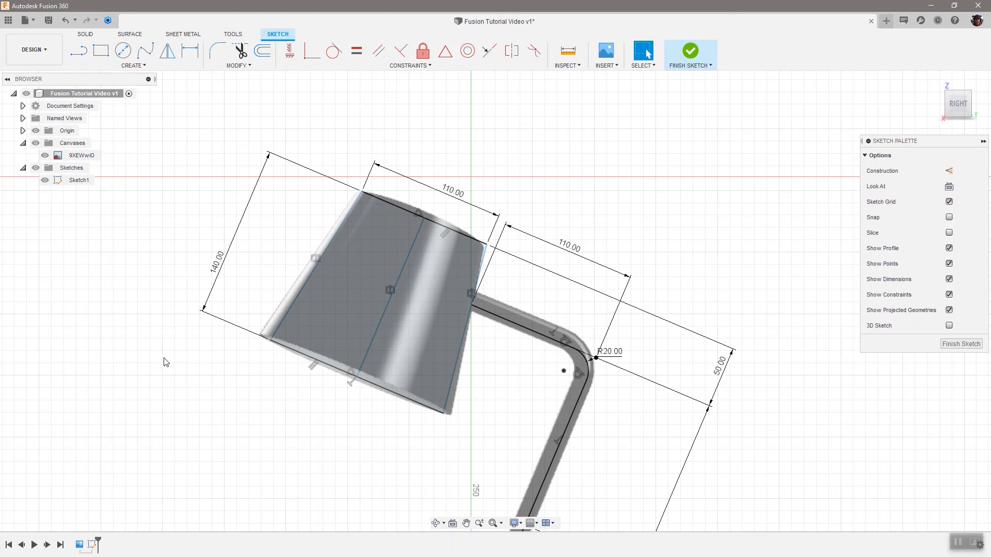
Pull the lampshade's outer lower corner outward, and dimension the bottom edge's length as d7*1.66, tied to the top edge's dimension
{"action": "left_click_drag", "start_coordinate": [271, 341], "coordinate": [202, 294]}
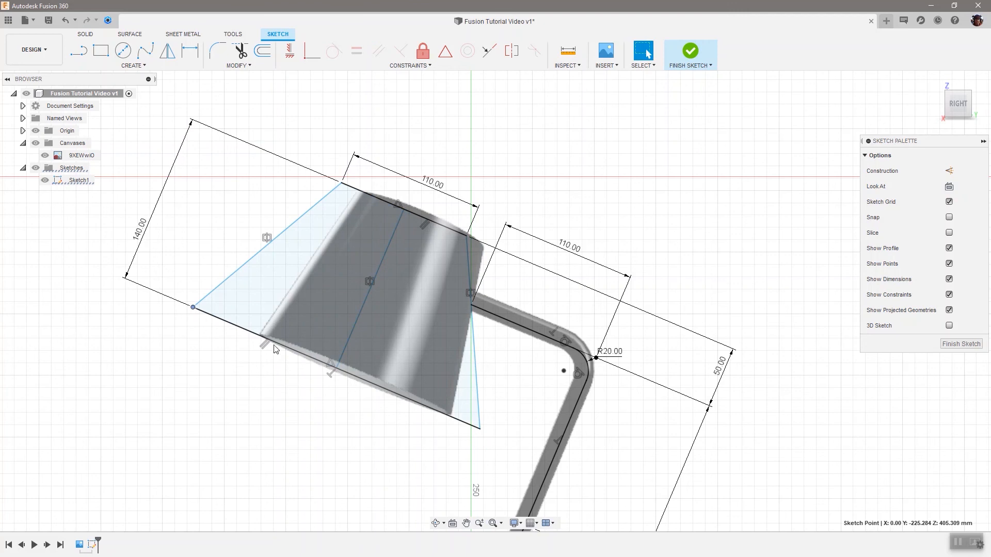
{"action": "left_click", "coordinate": [285, 426]}
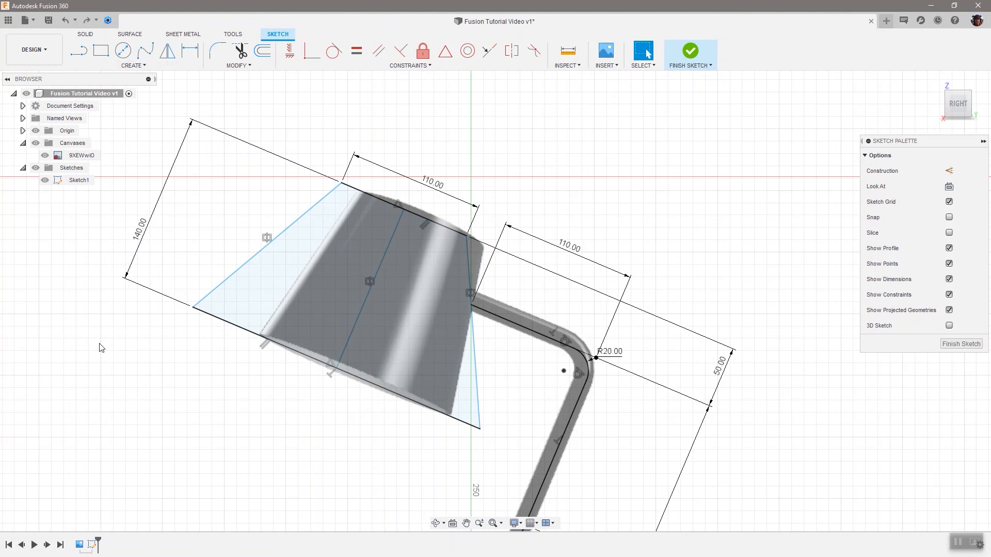
{"action": "left_click", "coordinate": [120, 66]}
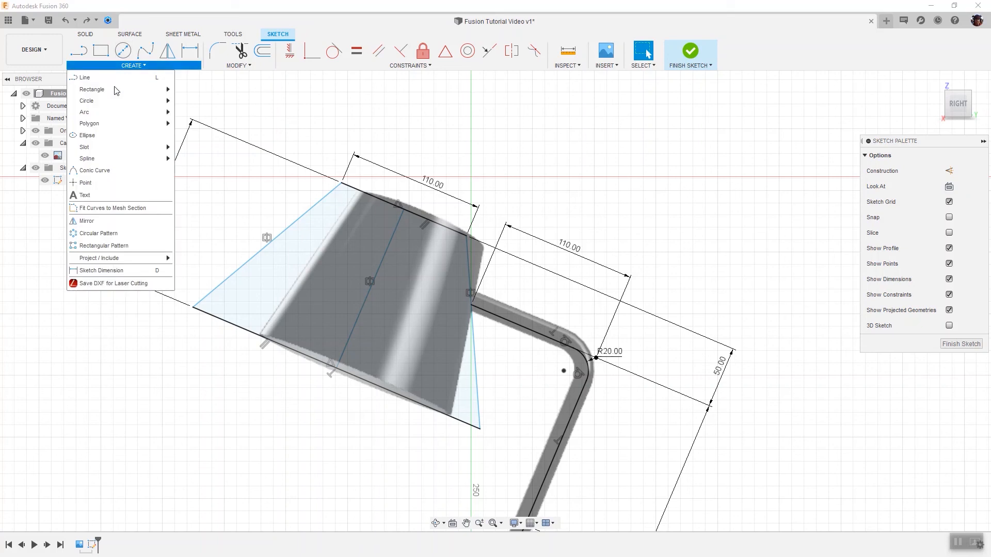
{"action": "left_click", "coordinate": [122, 271]}
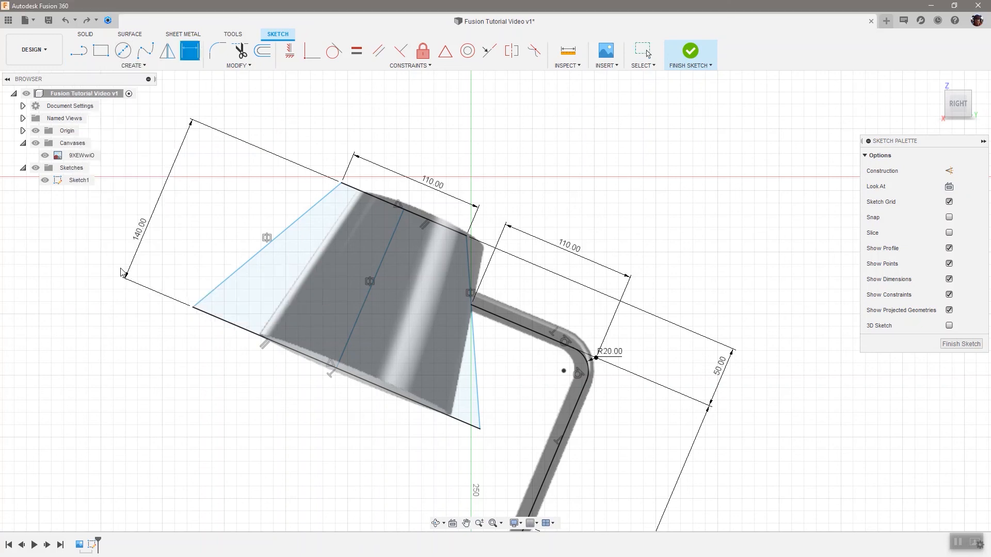
{"action": "left_click", "coordinate": [374, 387]}
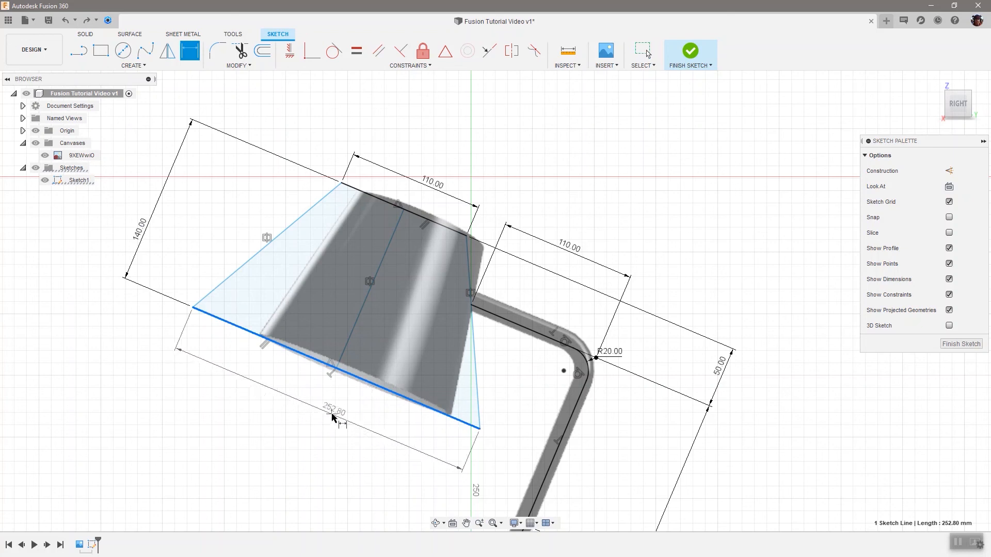
{"action": "left_click", "coordinate": [332, 417]}
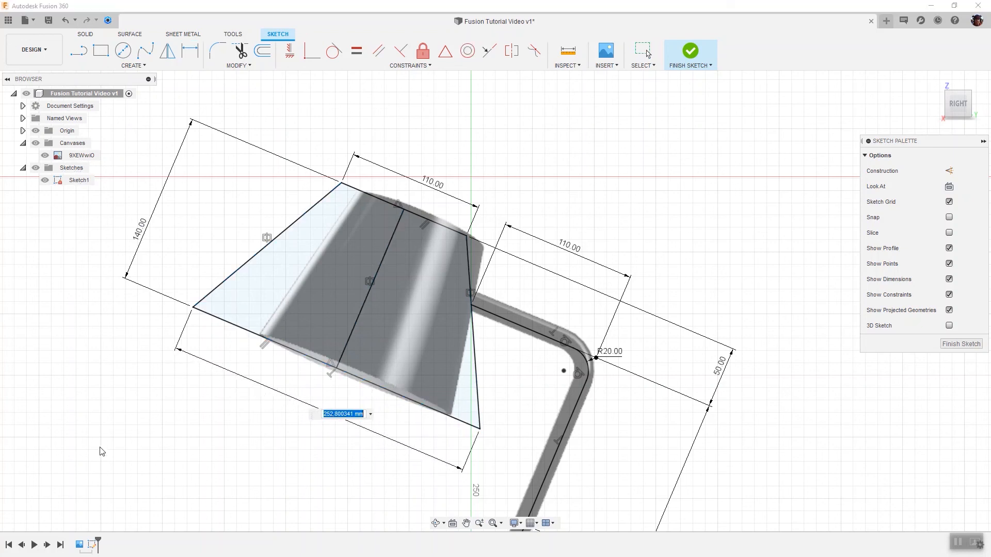
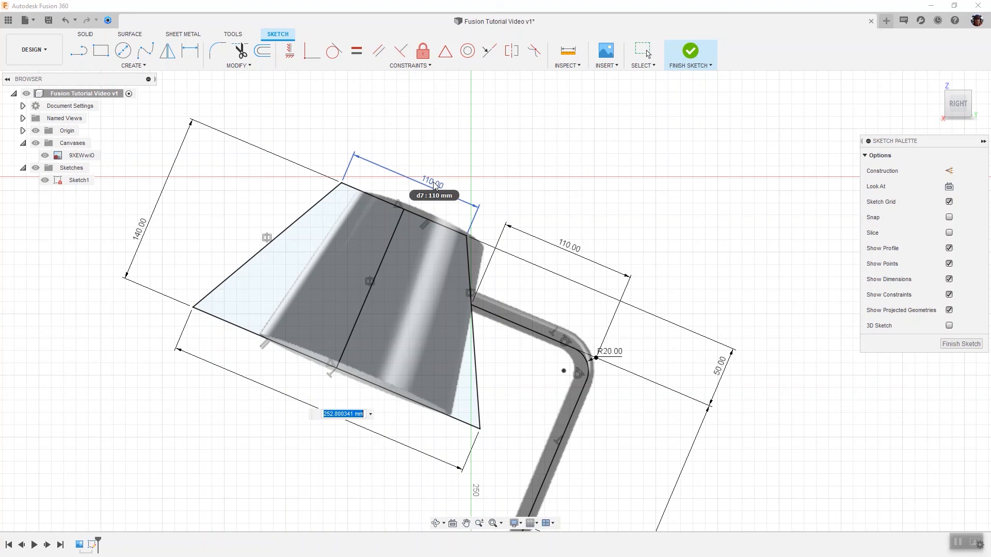
{"action": "type", "text": "d7"}
{"action": "type", "text": "*1.66"}
{"action": "key", "text": "Return"}
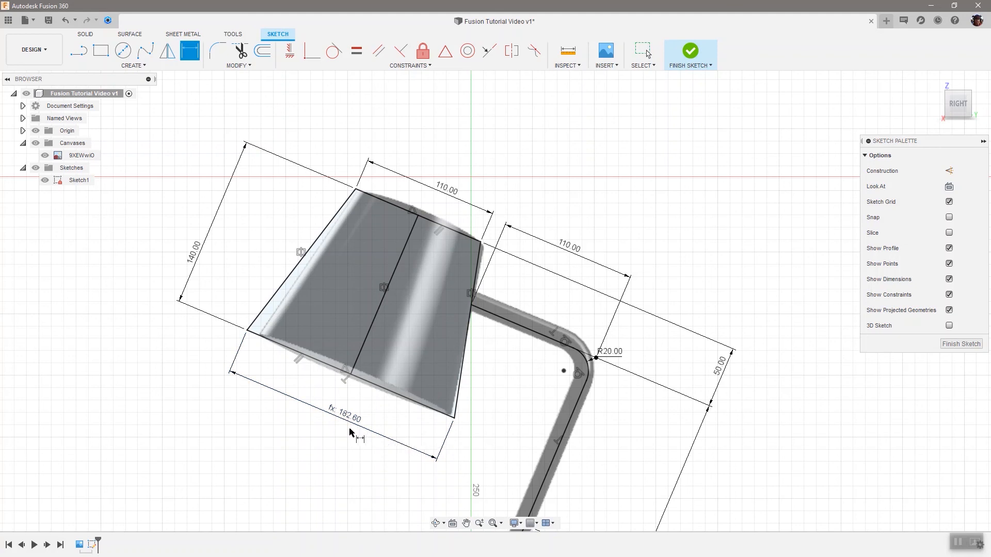
{"action": "key", "text": "Escape"}
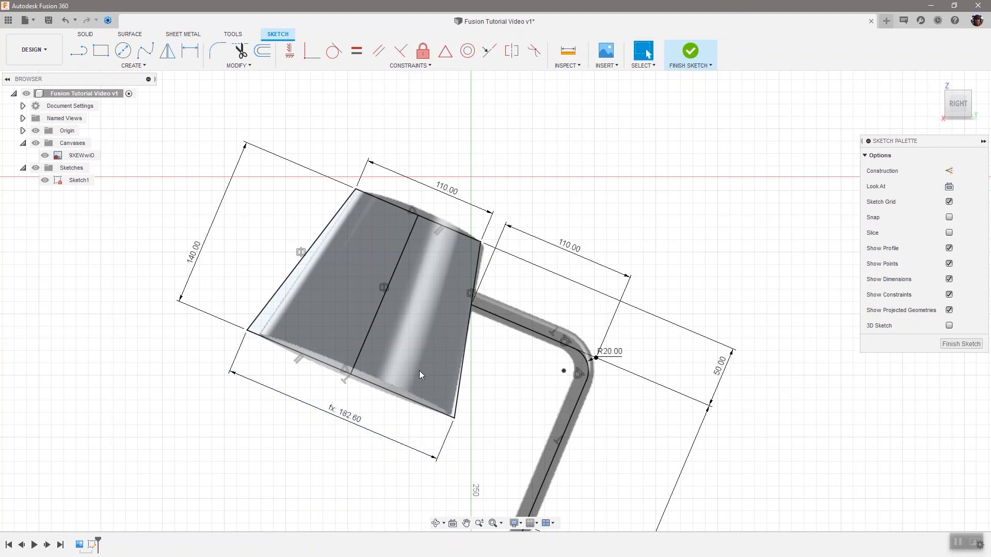
Try a top edge length of 100 mm to test the linked bottom edge dimension, and undo the change
{"action": "double_click", "coordinate": [447, 189]}
{"action": "type", "text": "100"}
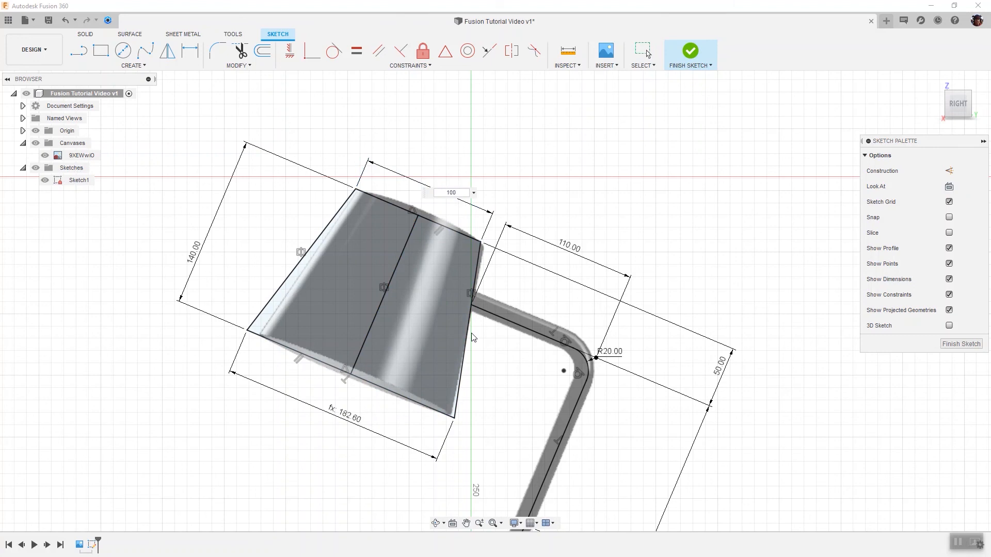
{"action": "key", "text": "Return"}
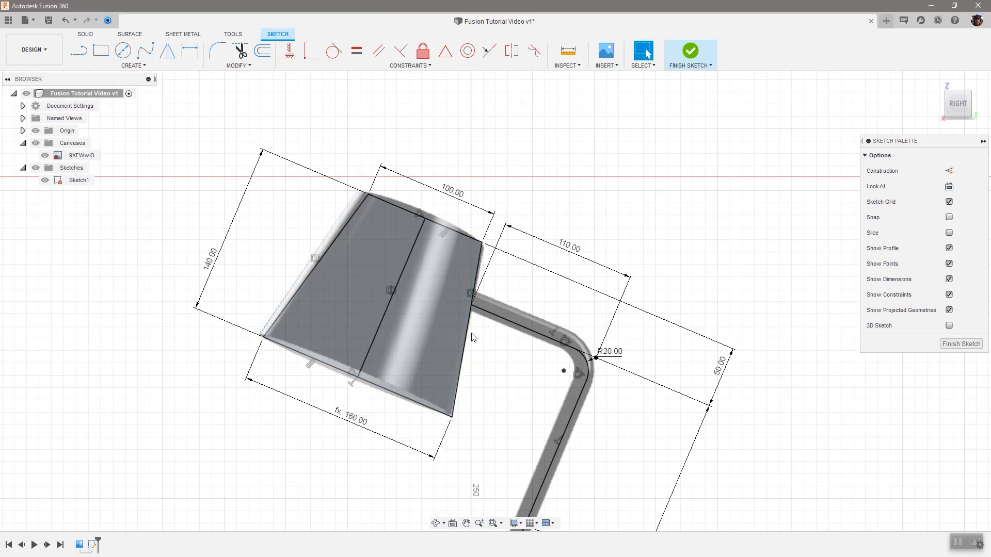
{"action": "mouse_move", "coordinate": [372, 435]}
{"action": "left_click", "coordinate": [65, 21]}
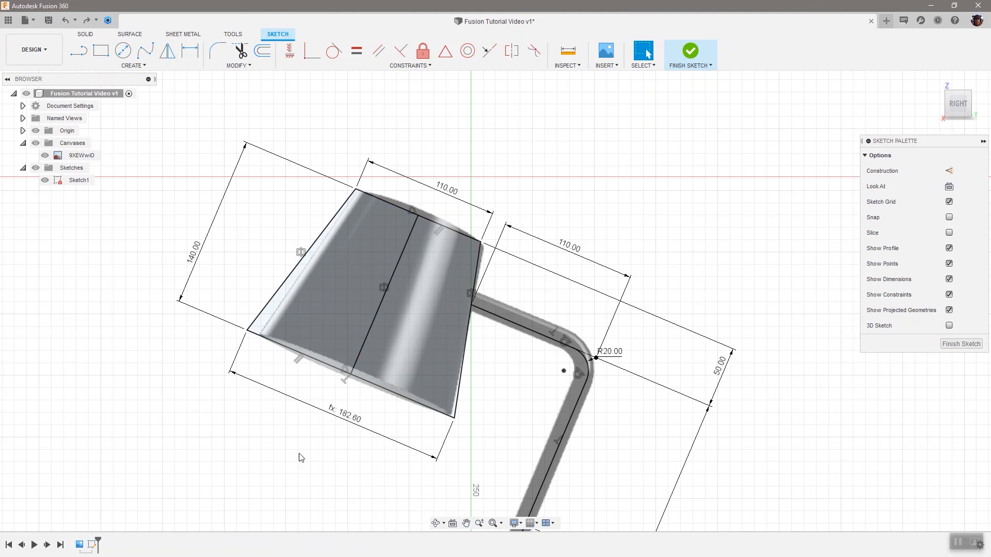
Set the length of the lampshade outline's top edge to 105 mm
{"action": "double_click", "coordinate": [450, 192]}
{"action": "type", "text": "105"}
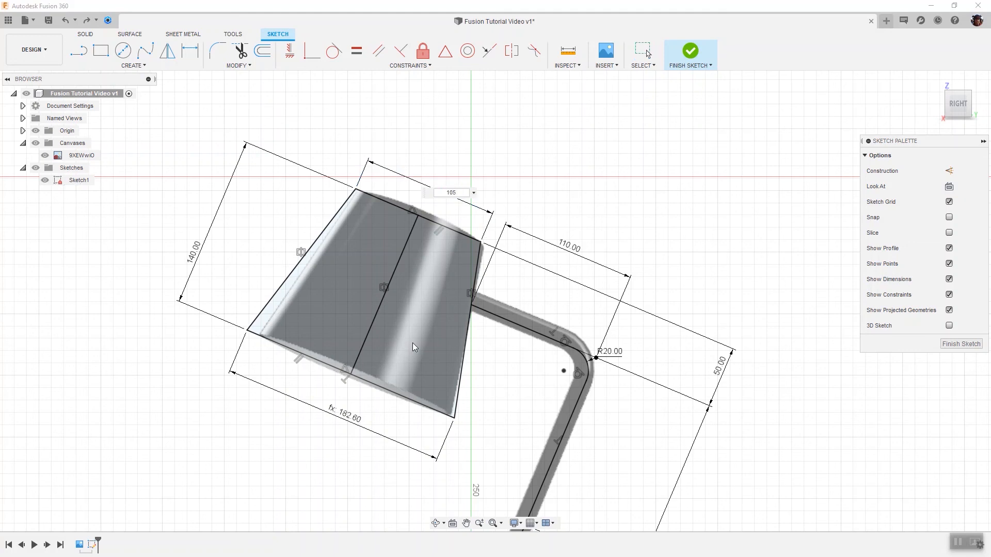
{"action": "key", "text": "Return"}
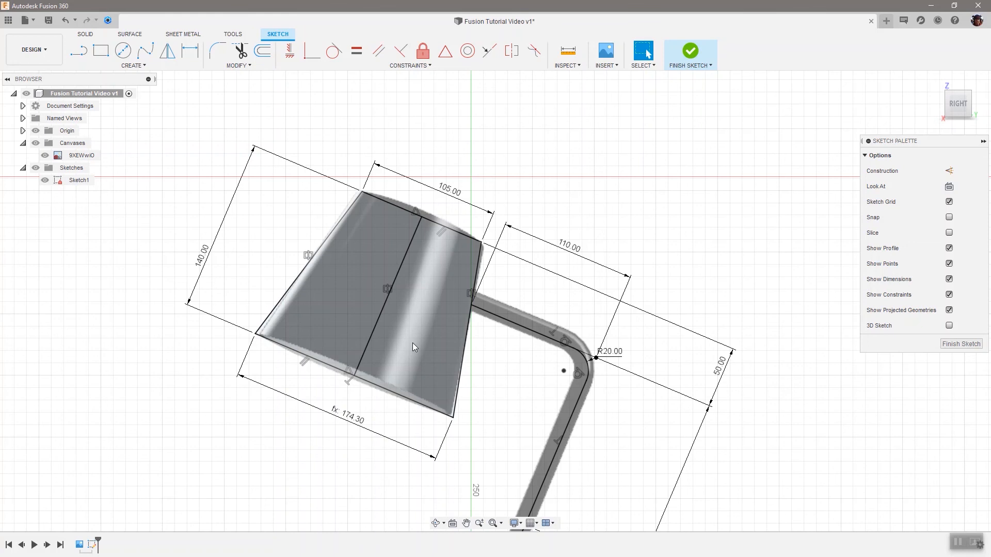
Draw a line about 166 mm long from the stem's lower end along the leg below the upper arm's bend, down to the horizontal axis
{"action": "left_click", "coordinate": [493, 524]}
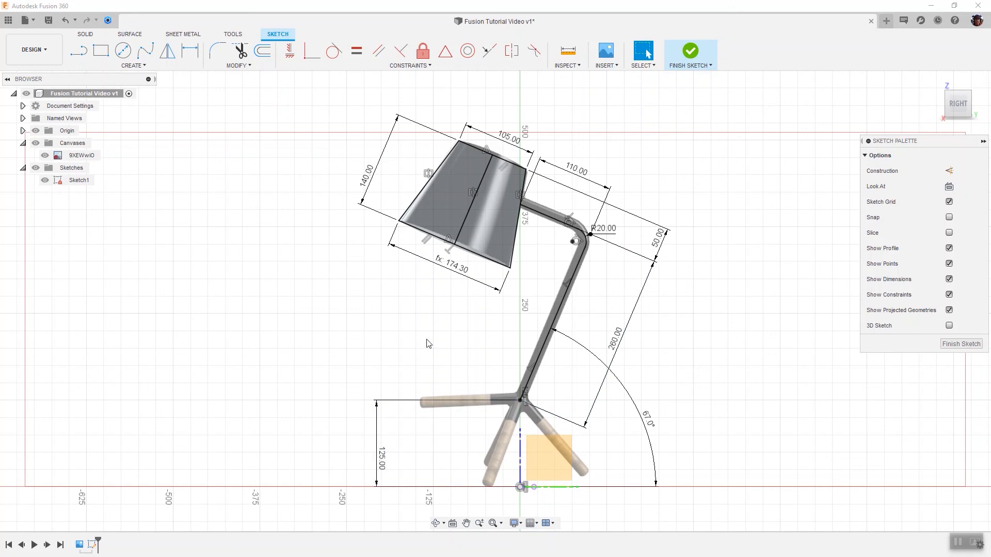
{"action": "left_click", "coordinate": [149, 65]}
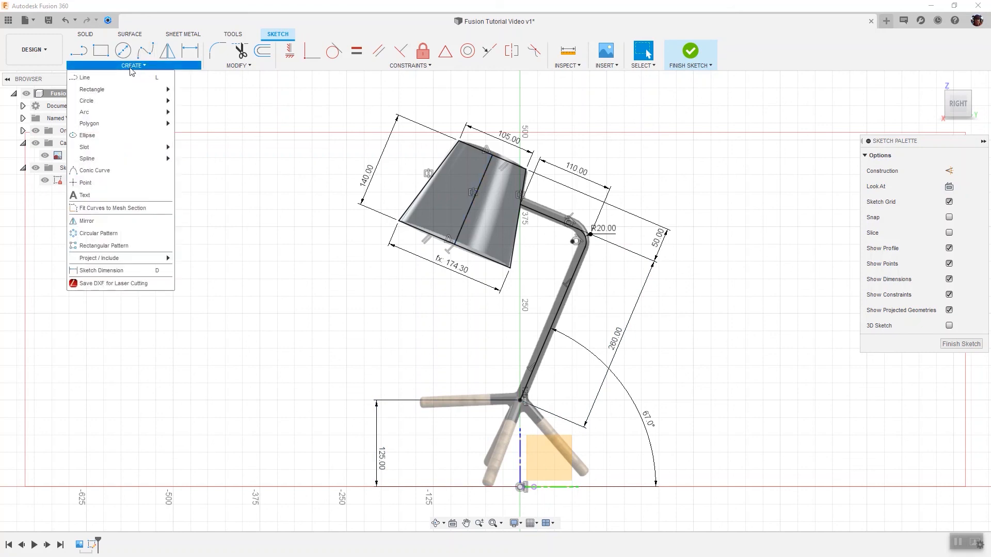
{"action": "left_click", "coordinate": [107, 80]}
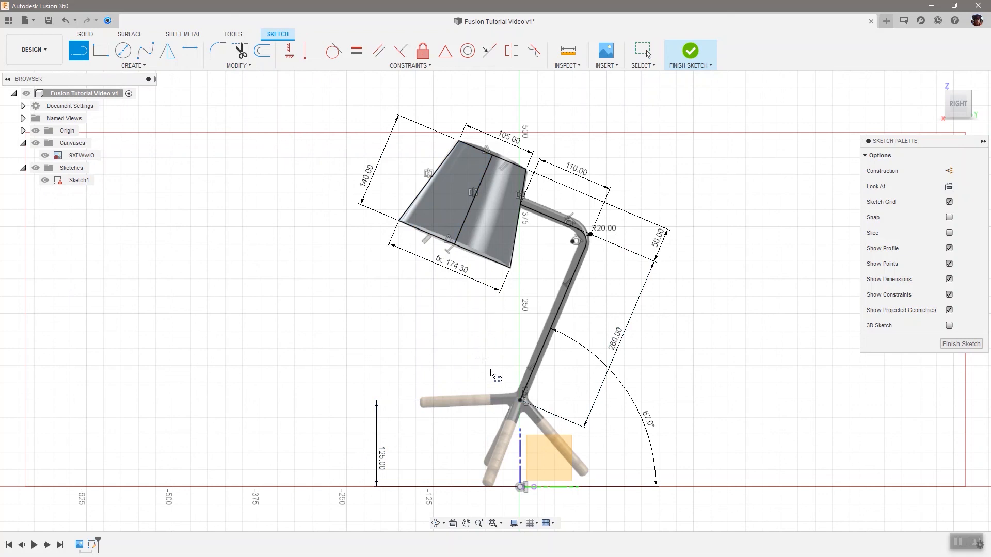
{"action": "left_click", "coordinate": [521, 401]}
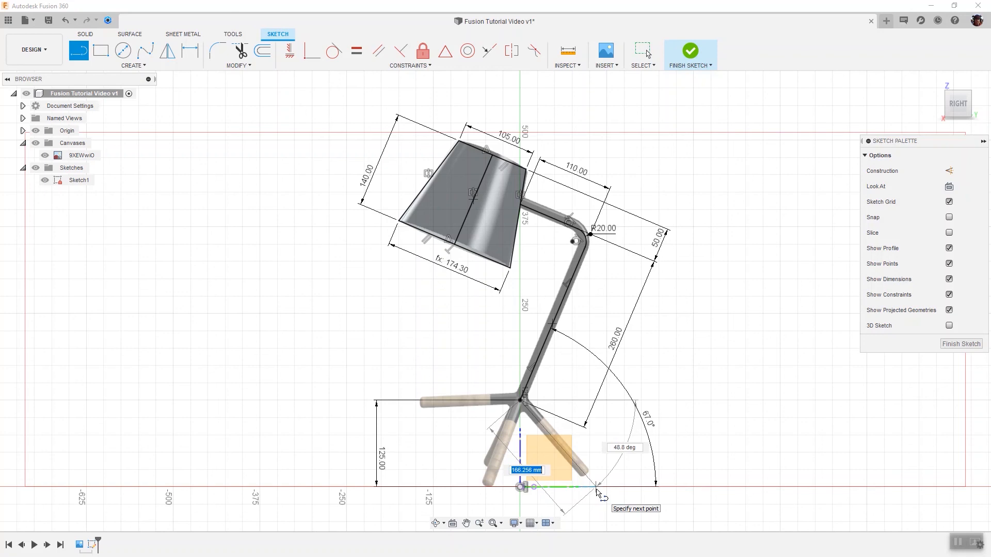
{"action": "left_click", "coordinate": [597, 489]}
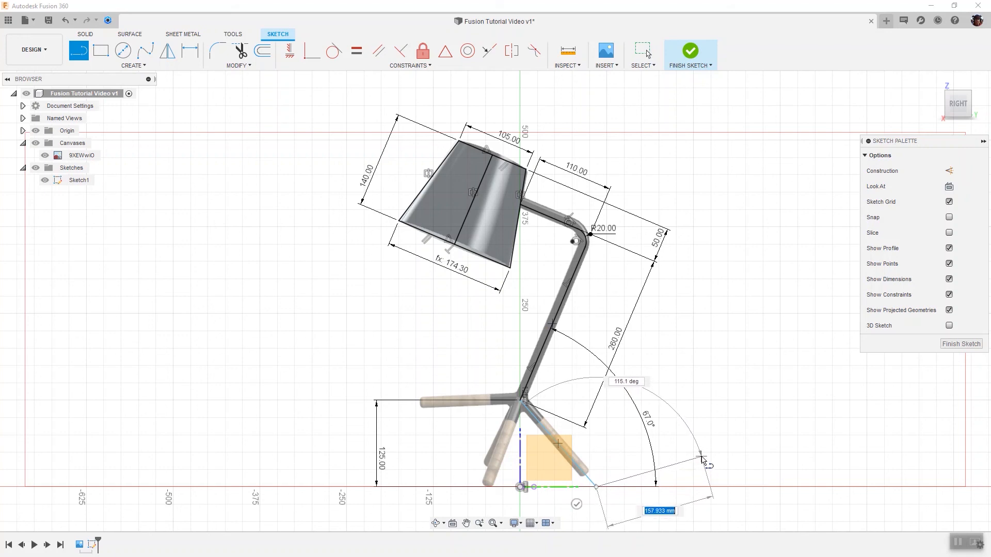
{"action": "key", "text": "Escape"}
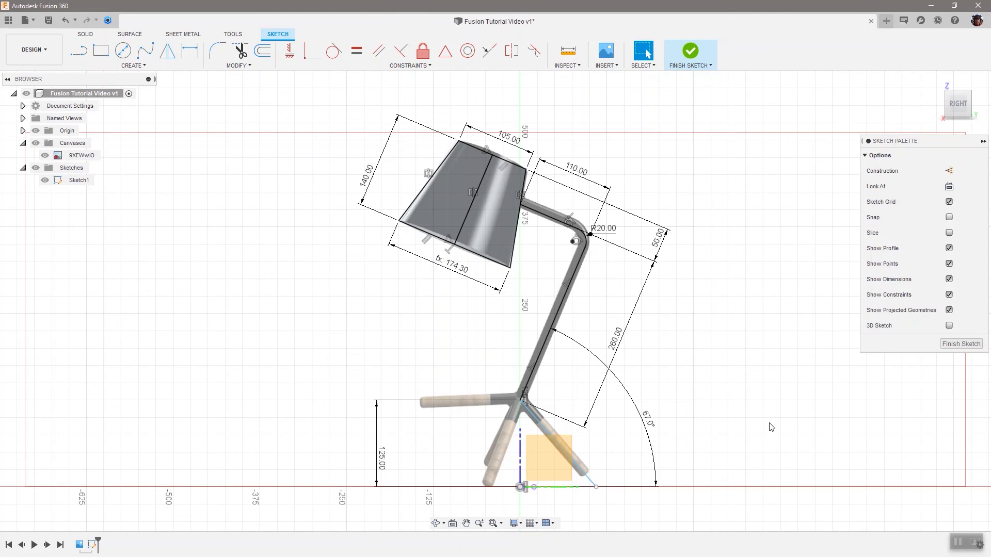
Finish the lamp outline sketch and return to solid modelling
{"action": "left_click", "coordinate": [693, 53]}
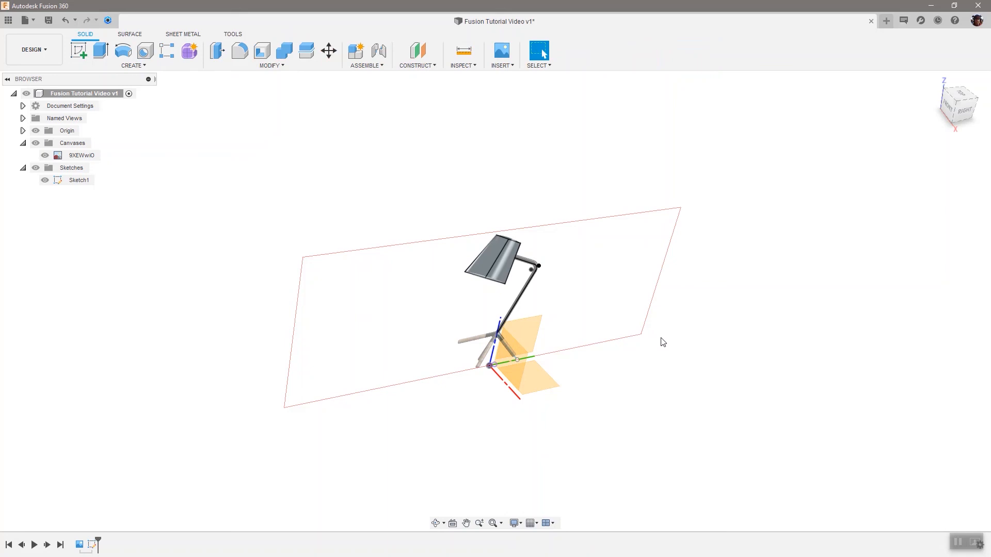
{"action": "left_click", "coordinate": [23, 168]}
{"action": "left_click", "coordinate": [23, 168]}
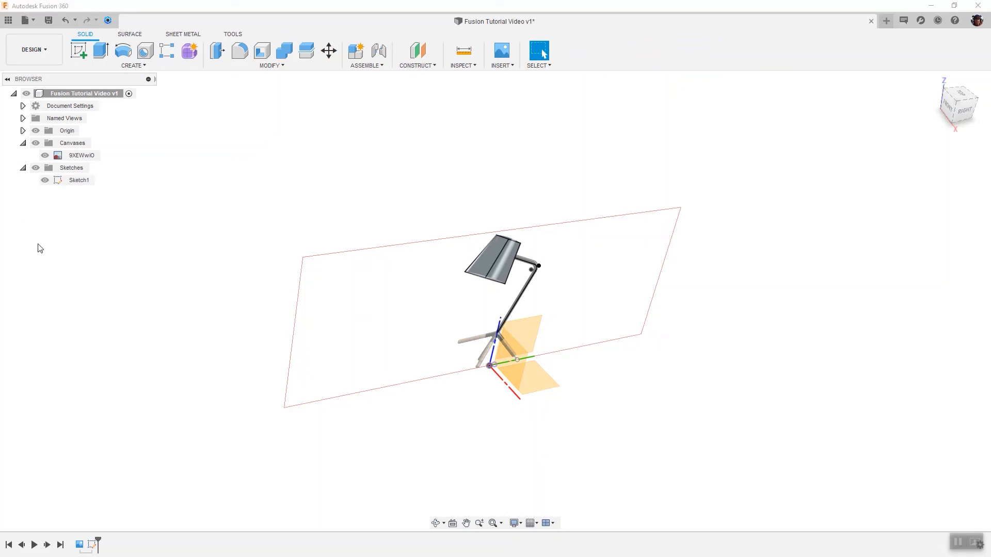
Reopen Sketch1 for editing and finish it again, then repeat this once more from its feature in the design history
{"action": "right_click", "coordinate": [76, 181]}
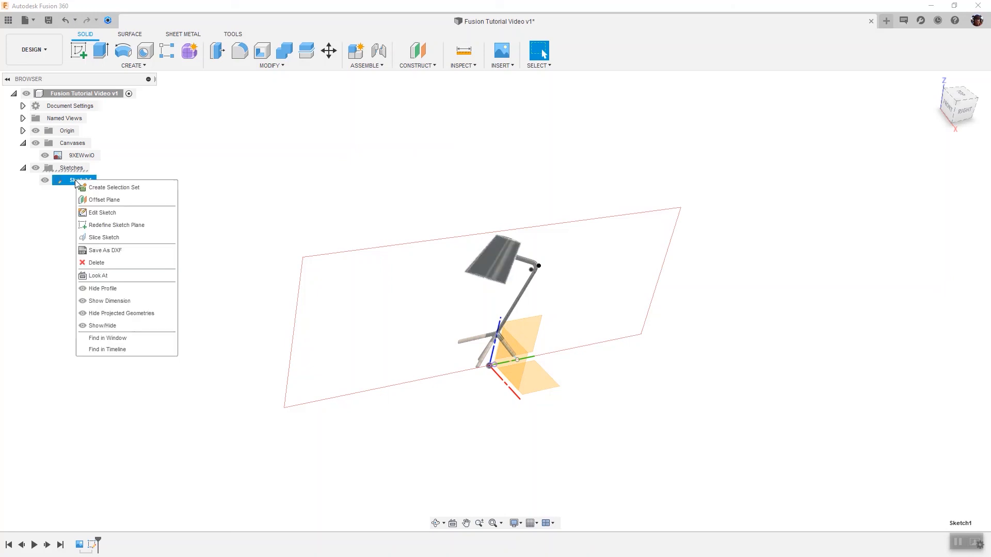
{"action": "left_click", "coordinate": [103, 213]}
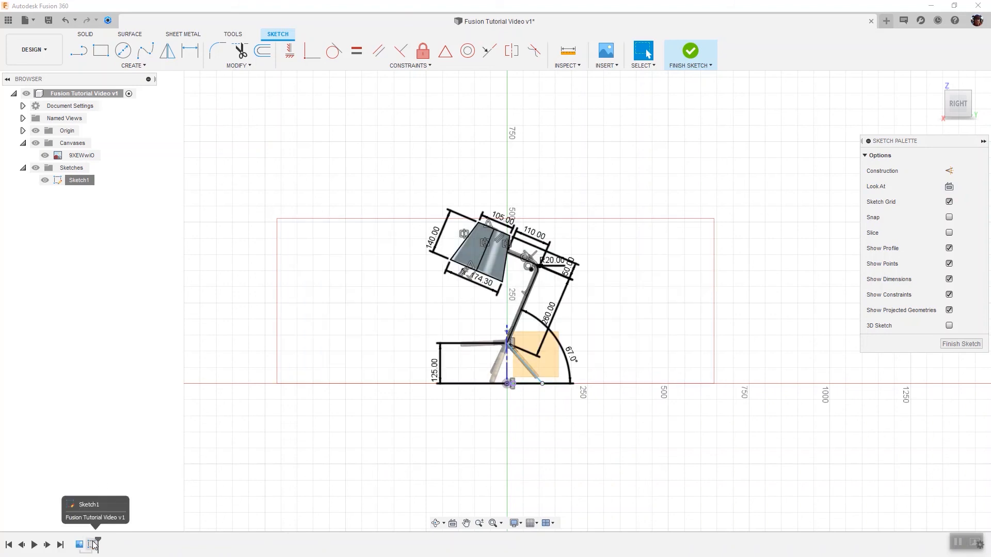
{"action": "left_click", "coordinate": [690, 52]}
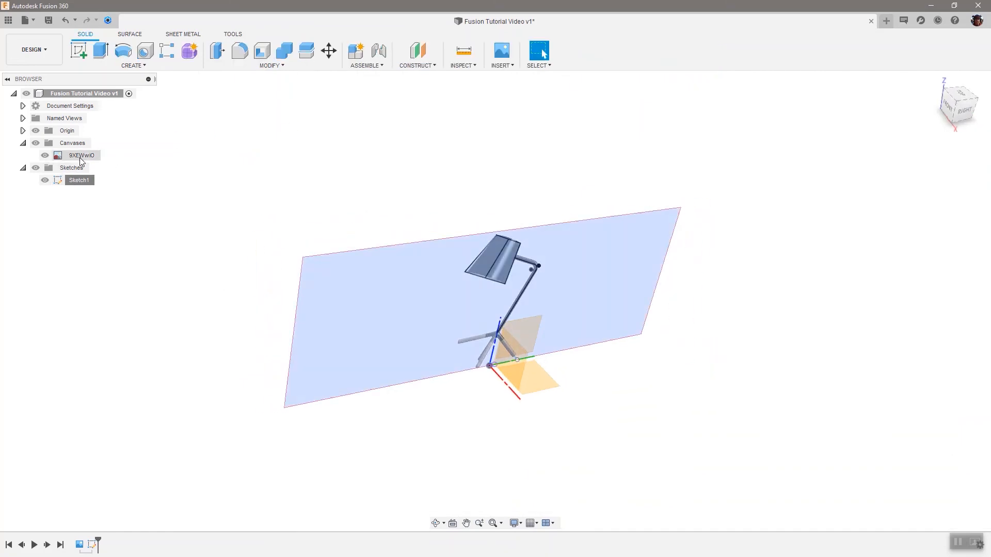
{"action": "left_click", "coordinate": [94, 545]}
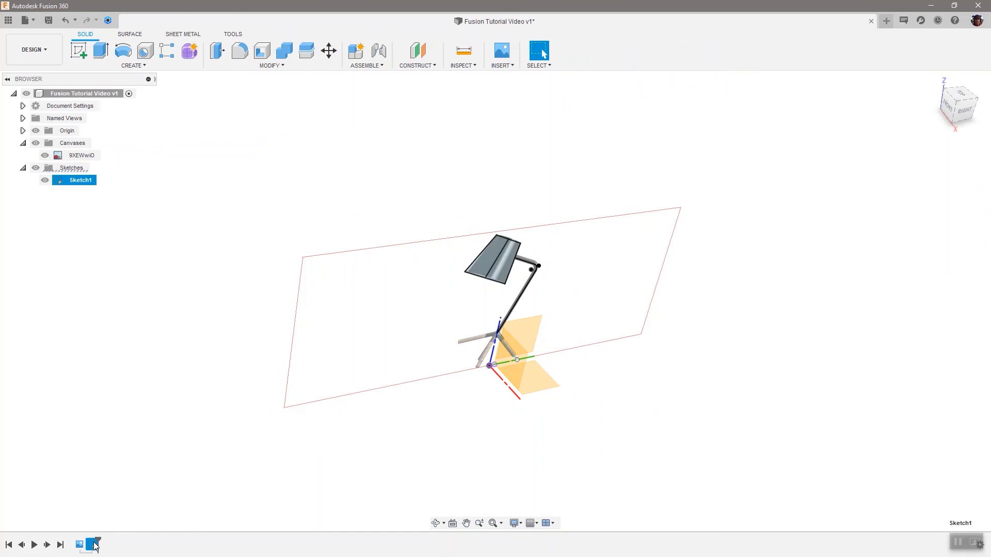
{"action": "double_click", "coordinate": [94, 545]}
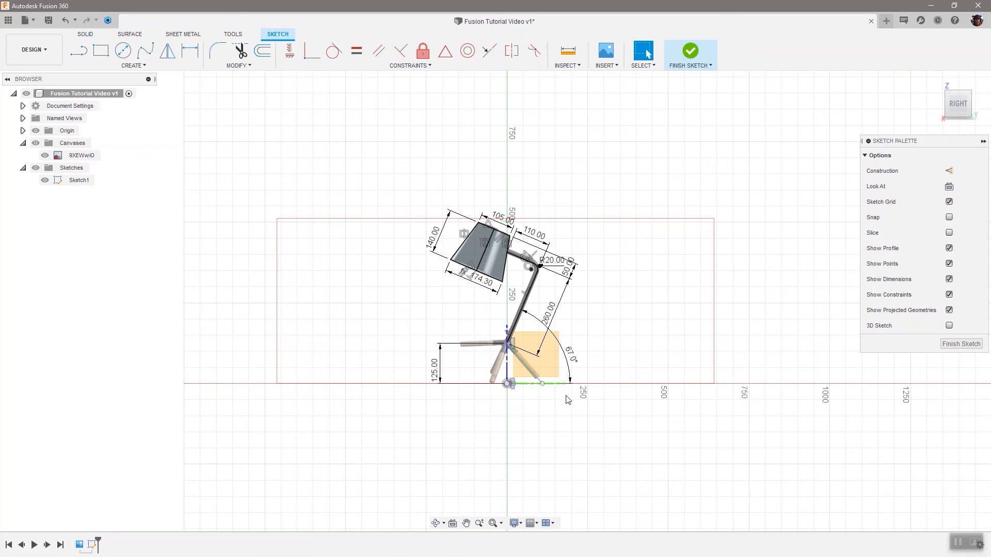
{"action": "left_click", "coordinate": [692, 54]}
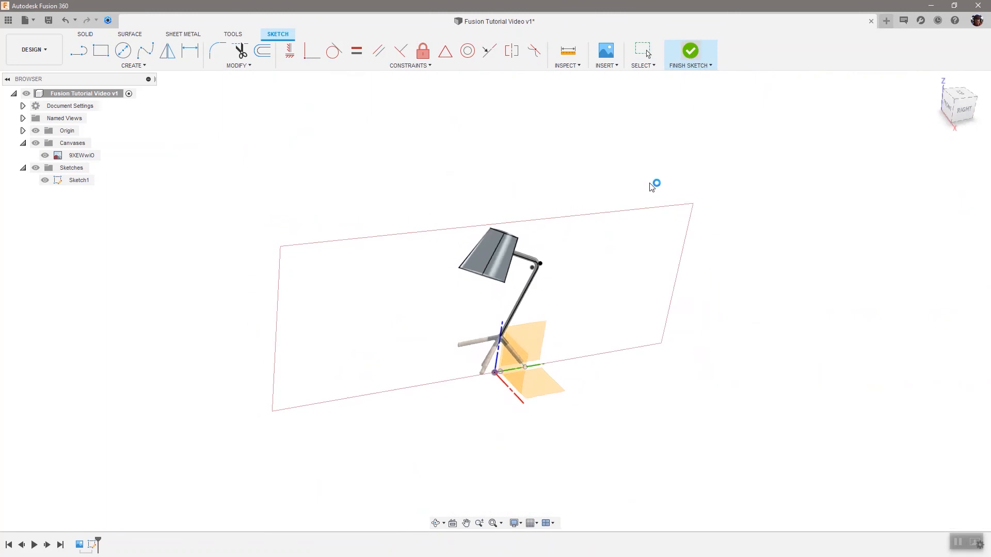